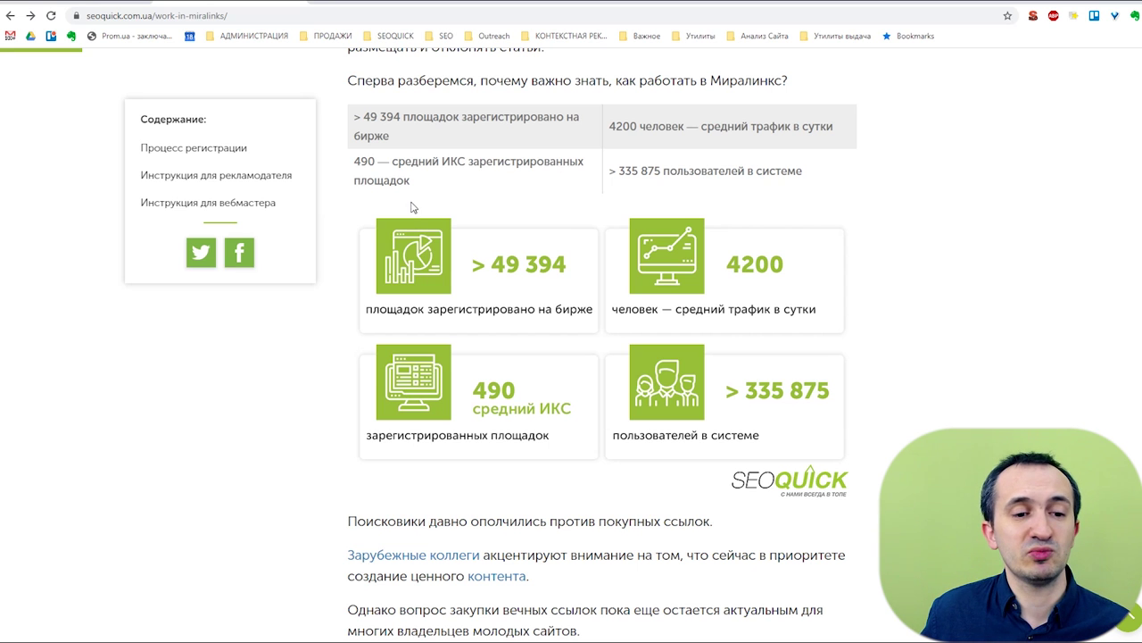
Read the Miralinks article's introduction on how buying permanent article links works, up to the registration chapter.
{"action": "scroll", "coordinate": [571, 246], "scroll_direction": "down", "scroll_amount": 7}
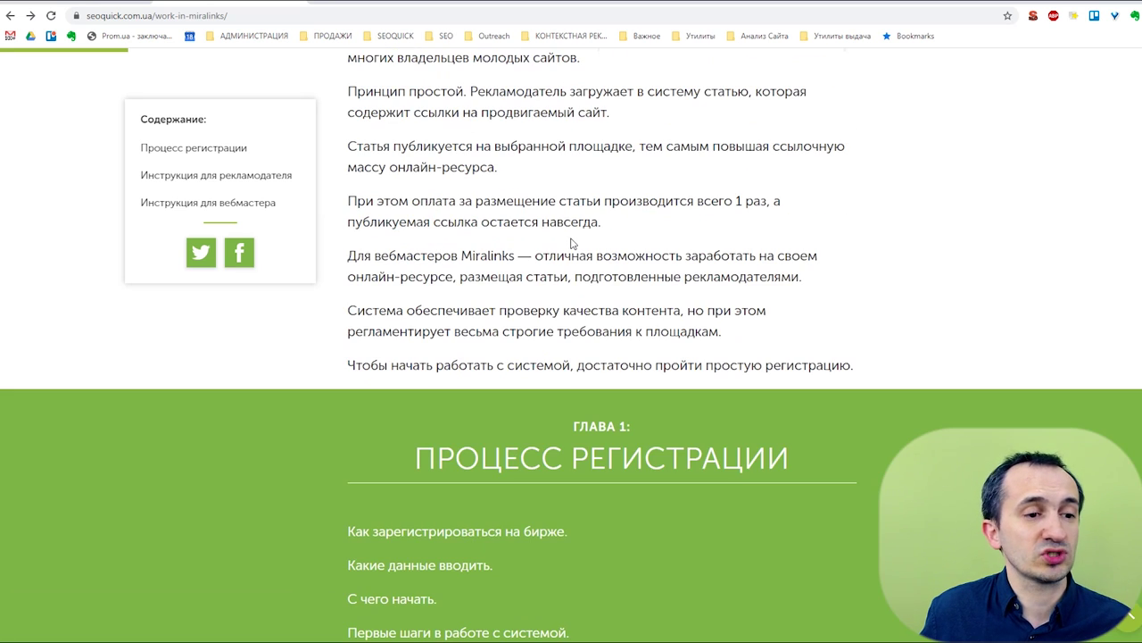
{"action": "scroll", "coordinate": [571, 242], "scroll_direction": "down", "scroll_amount": 1}
{"action": "scroll", "coordinate": [572, 243], "scroll_direction": "up", "scroll_amount": 3}
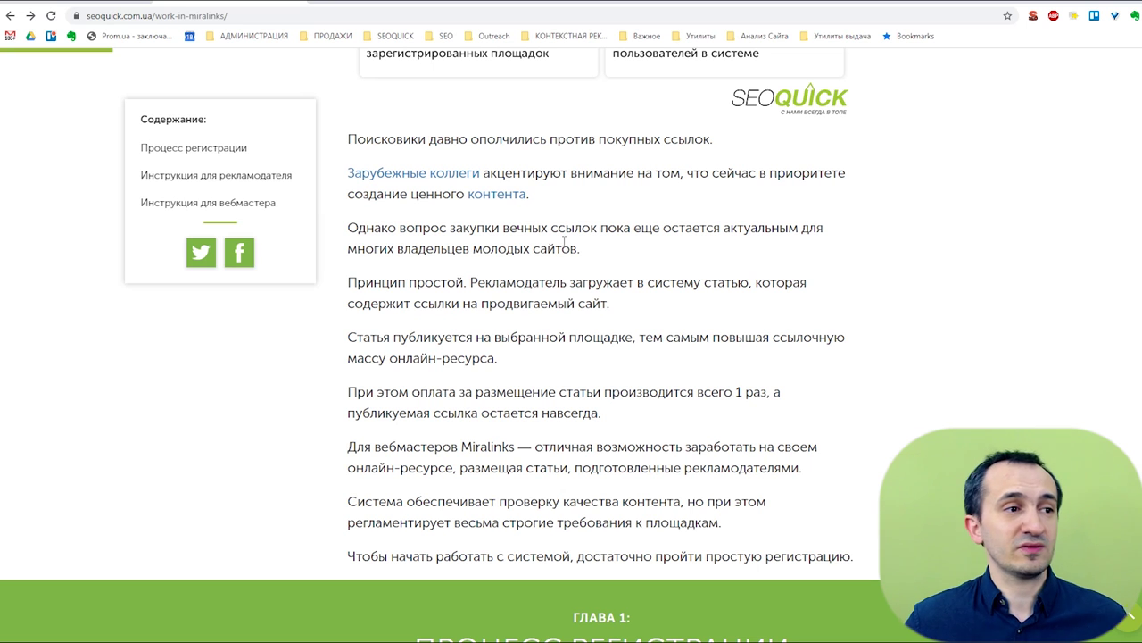
Switch to the Miralinks site, view the webmaster section's platform list, and return to the advertiser's dead-links article list.
{"action": "left_click", "coordinate": [131, 1]}
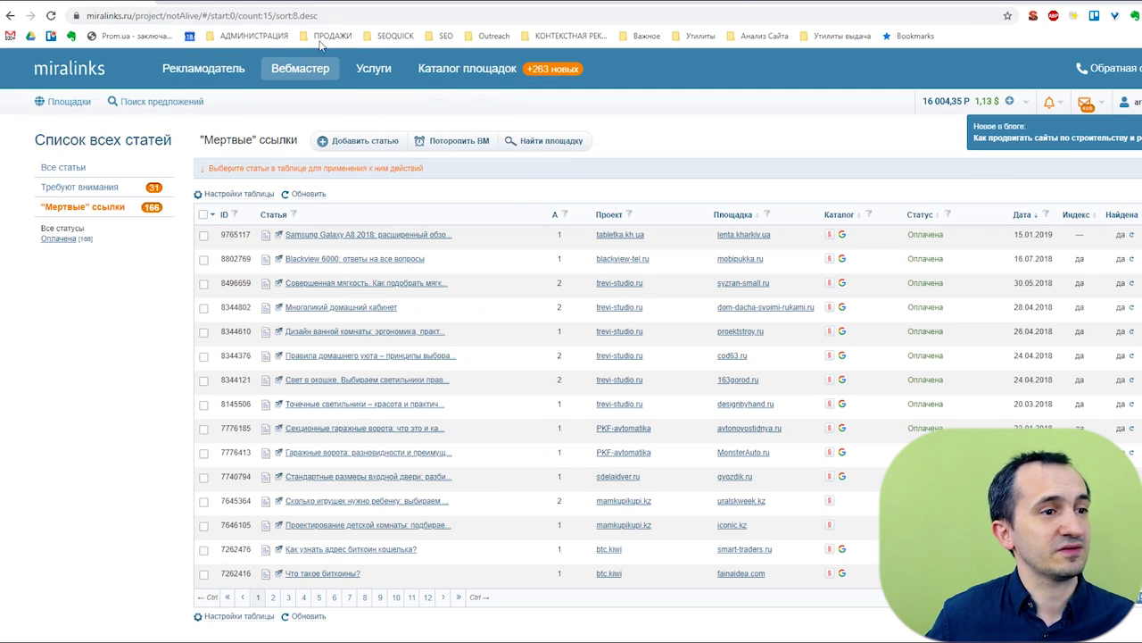
{"action": "left_click", "coordinate": [317, 71]}
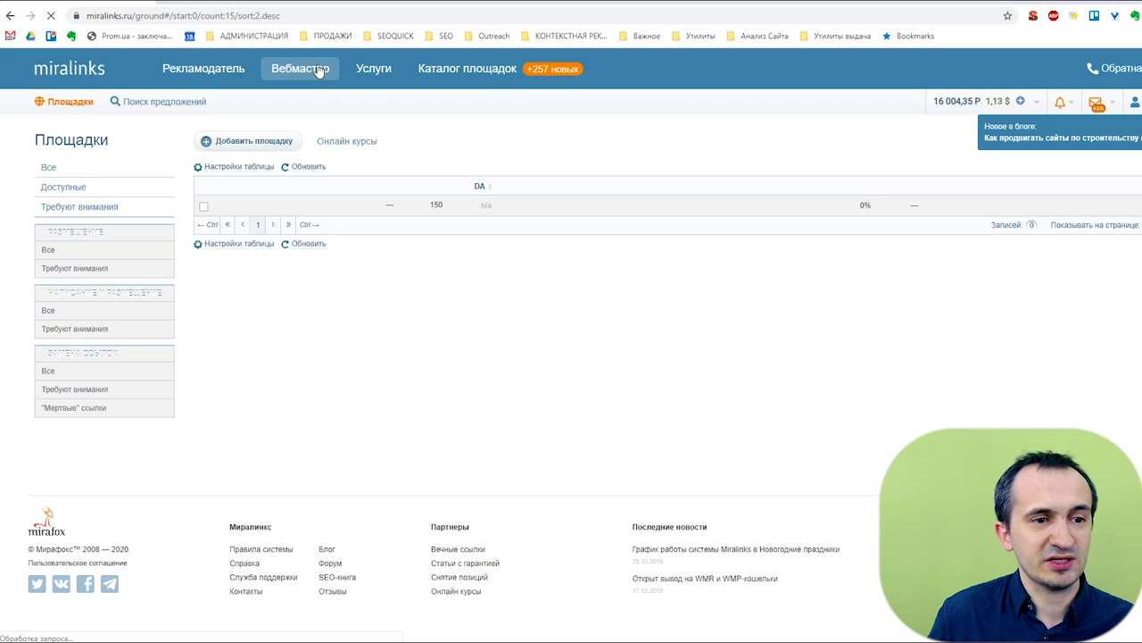
{"action": "mouse_move", "coordinate": [284, 237]}
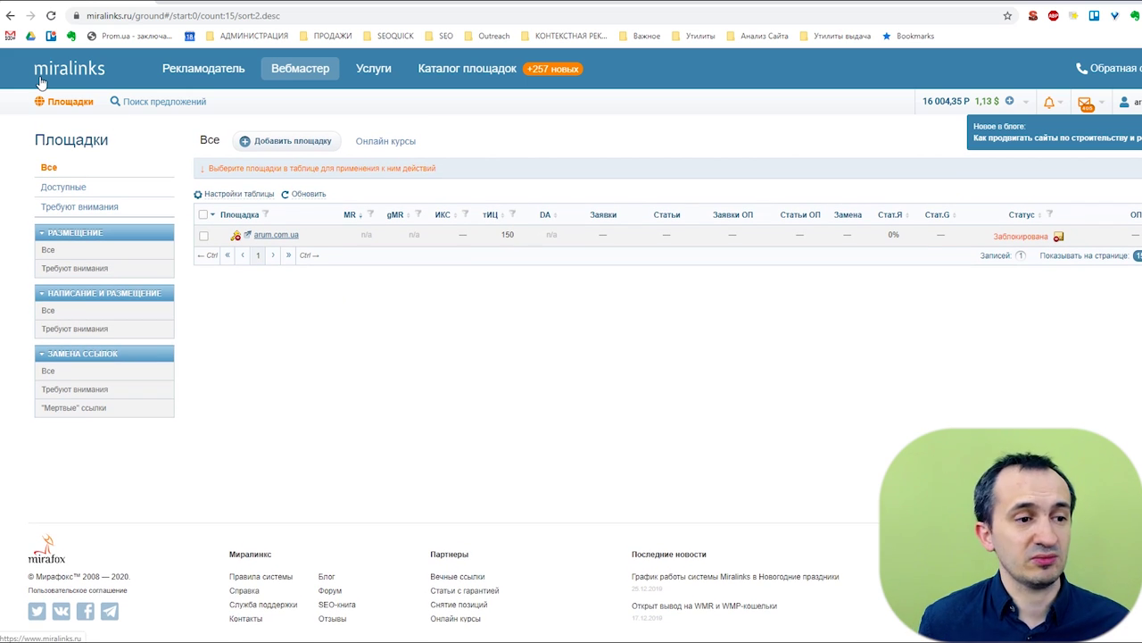
{"action": "left_click", "coordinate": [40, 82]}
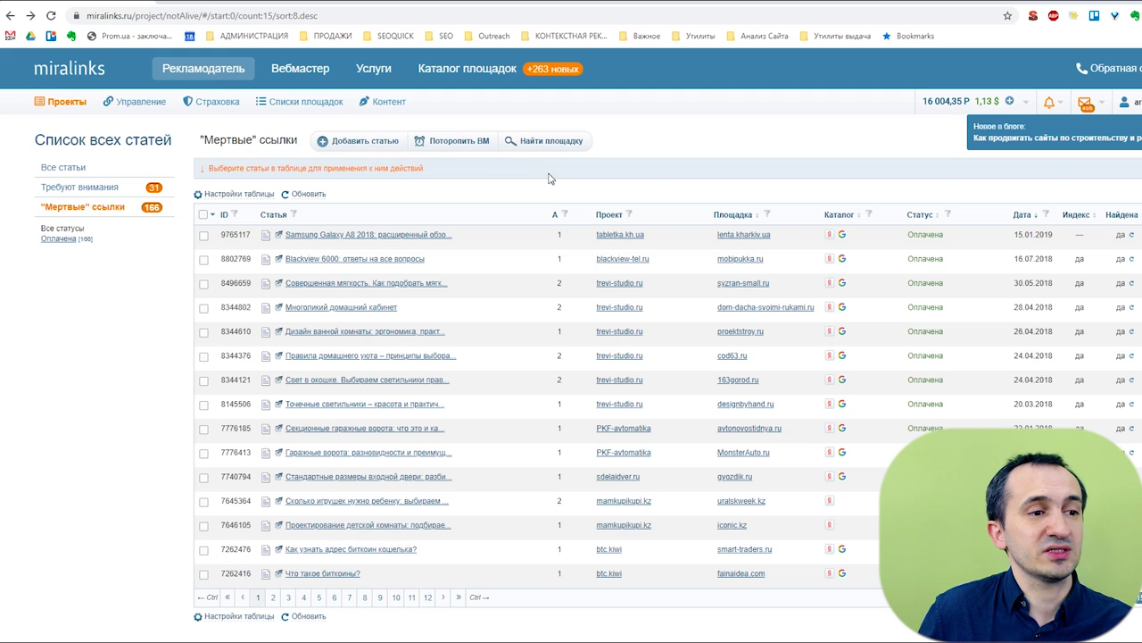
Open the platform catalogue from the article list and expand its PRO filter form.
{"action": "left_click", "coordinate": [538, 142]}
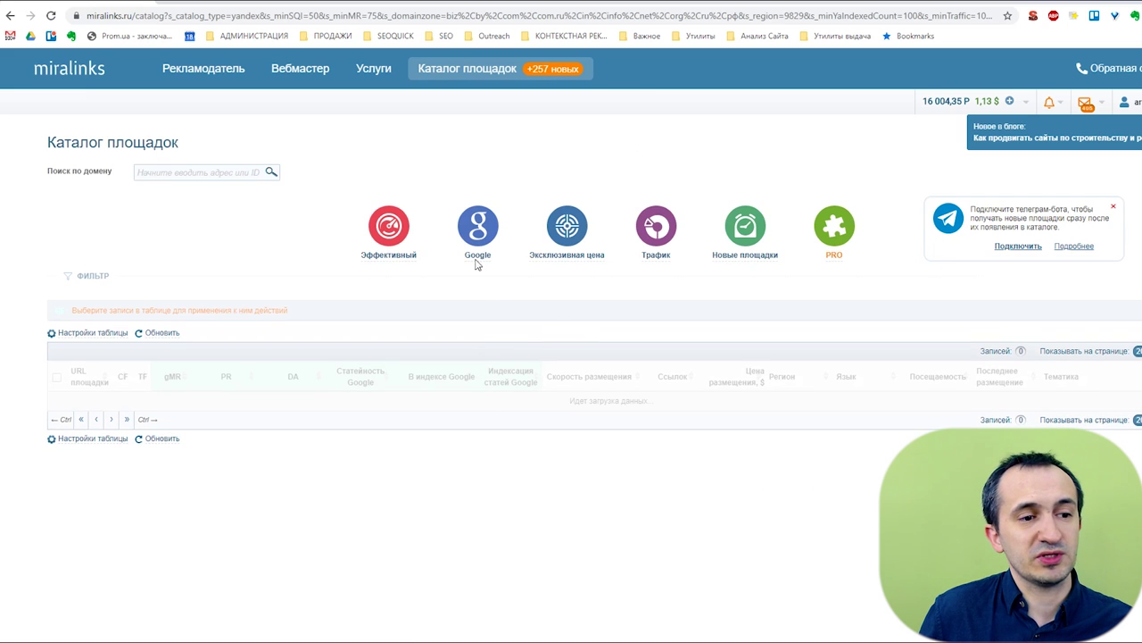
{"action": "scroll", "coordinate": [452, 288], "scroll_direction": "down", "scroll_amount": 2}
{"action": "scroll", "coordinate": [452, 365], "scroll_direction": "up", "scroll_amount": 2}
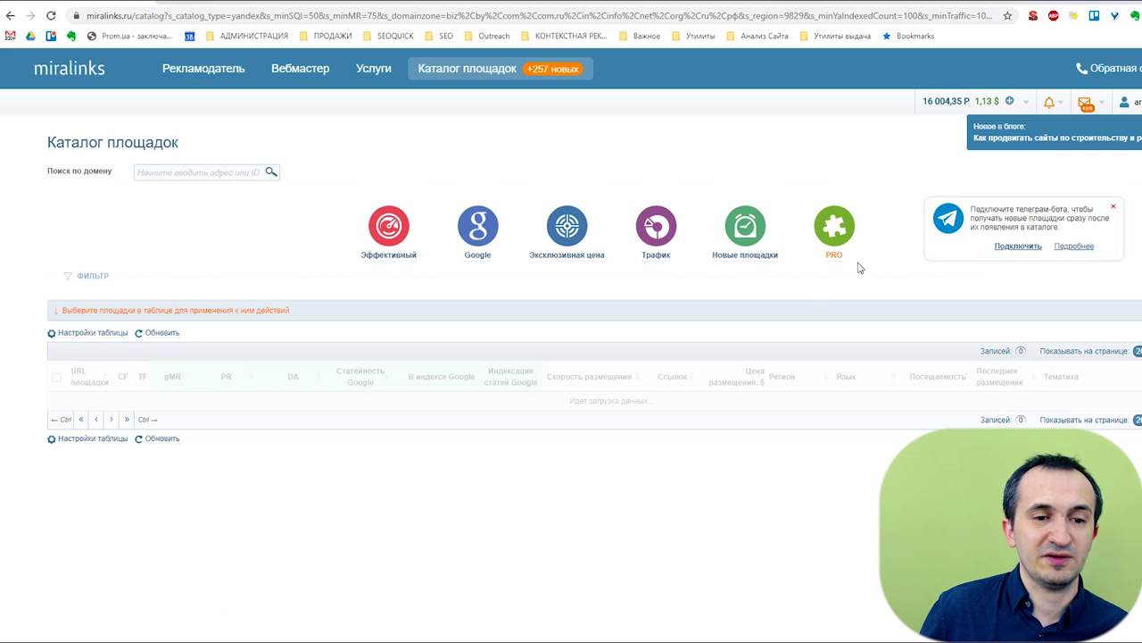
{"action": "left_click", "coordinate": [831, 258]}
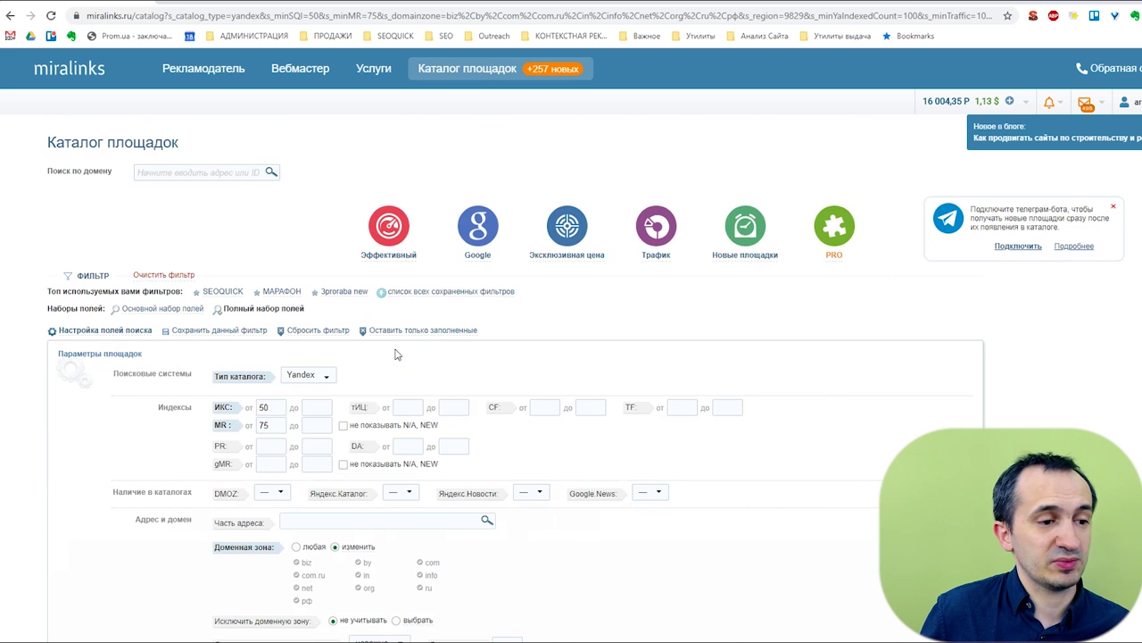
Try the Google catalogue type in the platform parameters and restore it to Yandex.
{"action": "scroll", "coordinate": [397, 354], "scroll_direction": "down", "scroll_amount": 2}
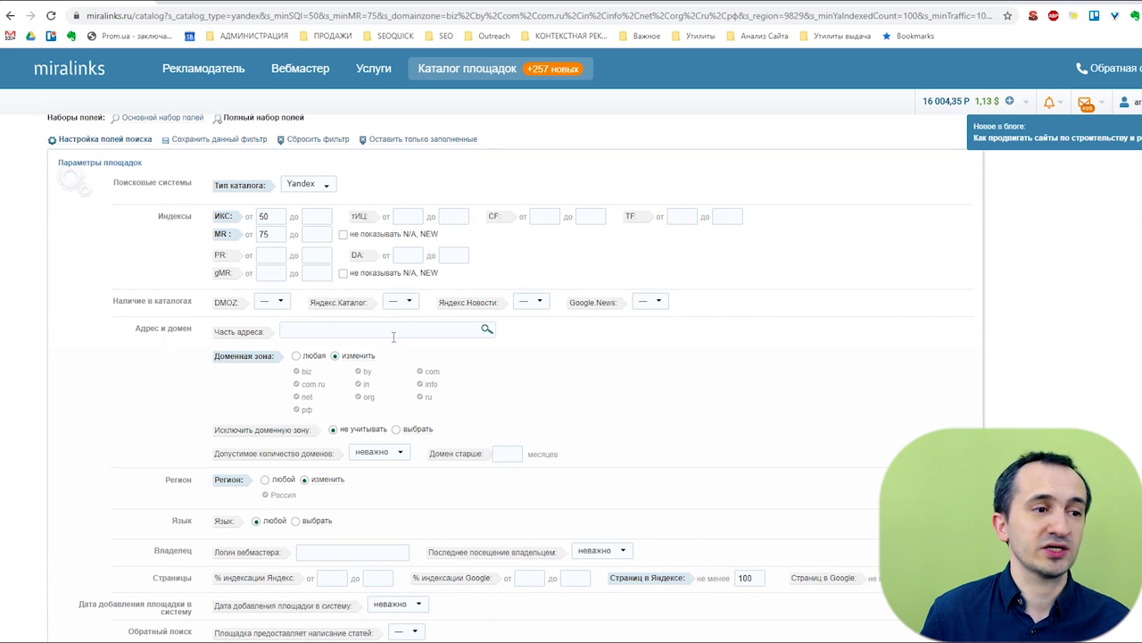
{"action": "left_click", "coordinate": [326, 185]}
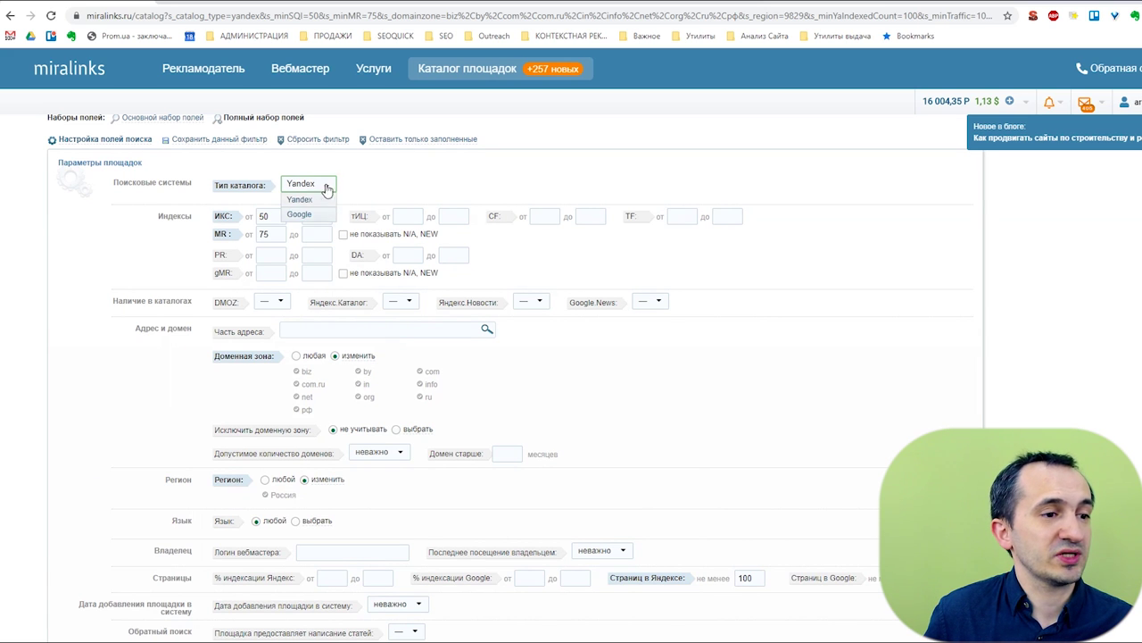
{"action": "left_click", "coordinate": [324, 214]}
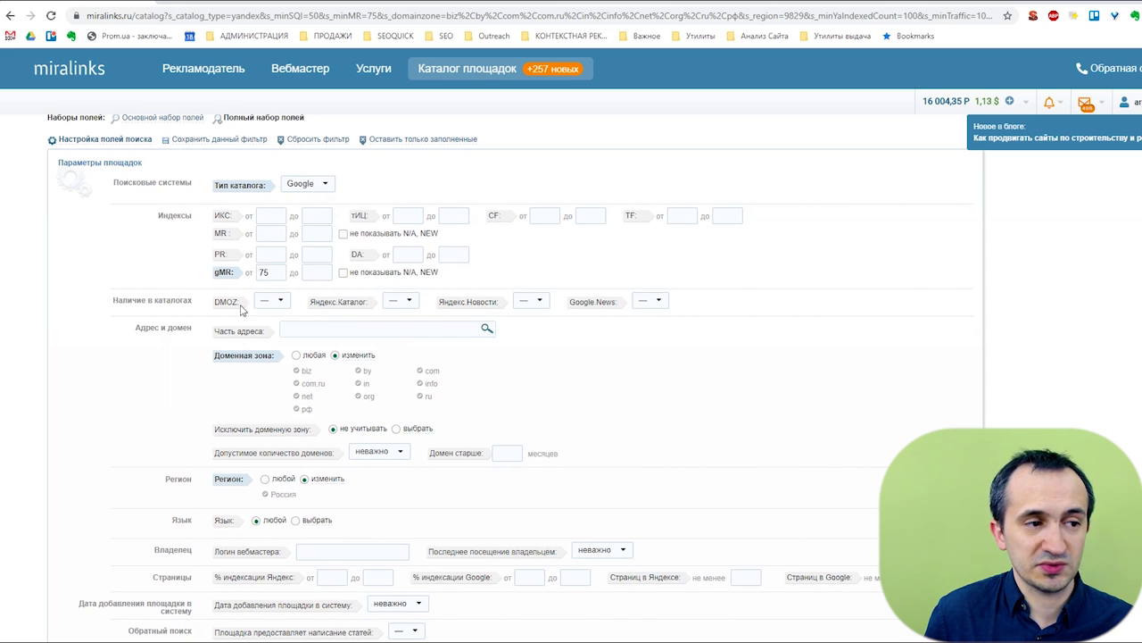
{"action": "left_click", "coordinate": [317, 184]}
{"action": "left_click", "coordinate": [309, 199]}
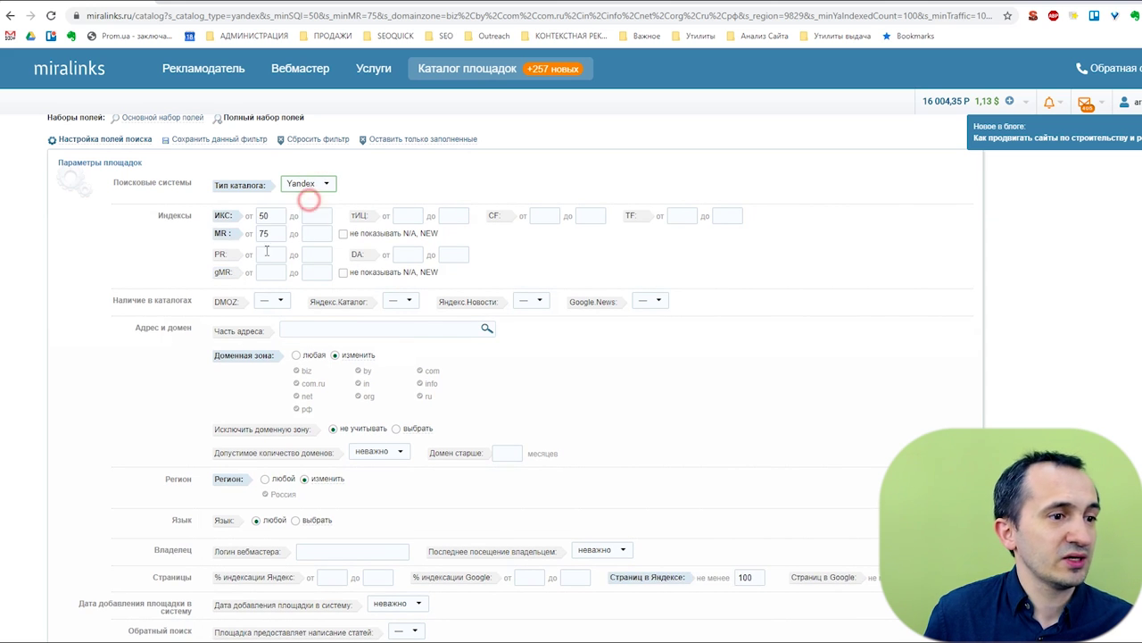
Examine the full PRO filter form, from the site indexes and domain settings through themes, prices and platform selection.
{"action": "scroll", "coordinate": [477, 355], "scroll_direction": "down", "scroll_amount": 2}
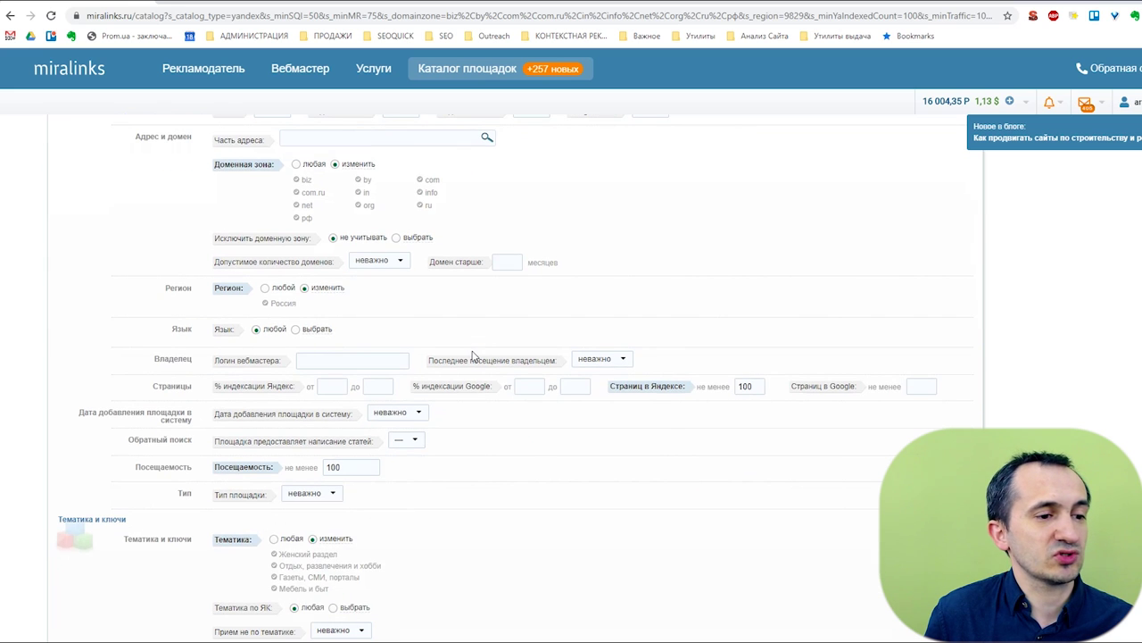
{"action": "scroll", "coordinate": [450, 375], "scroll_direction": "up", "scroll_amount": 3}
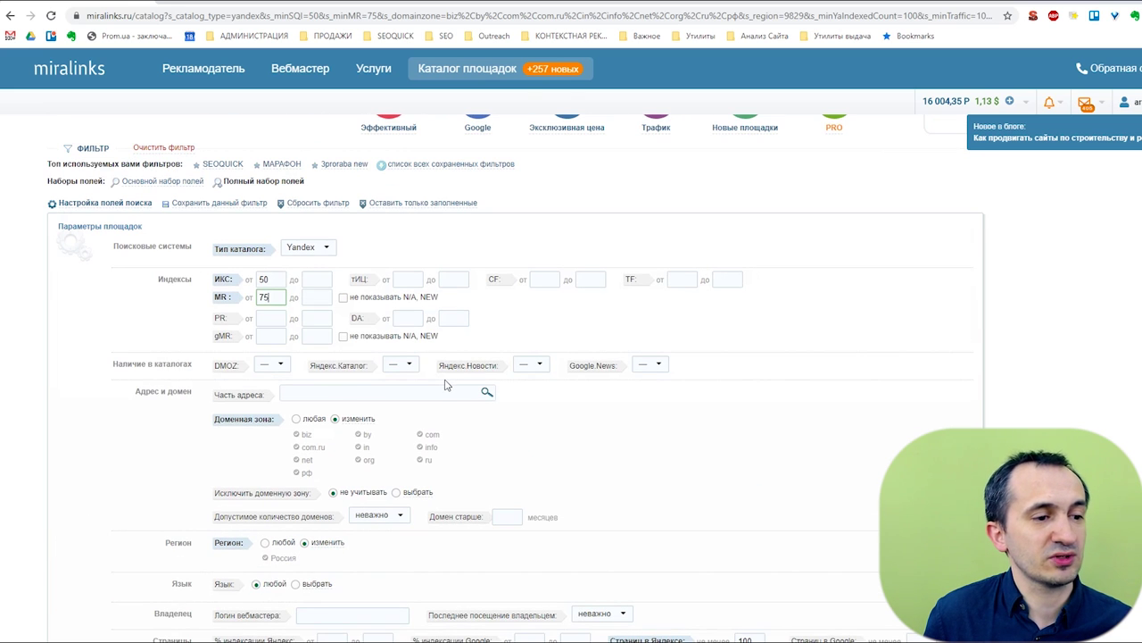
{"action": "scroll", "coordinate": [423, 396], "scroll_direction": "down", "scroll_amount": 2}
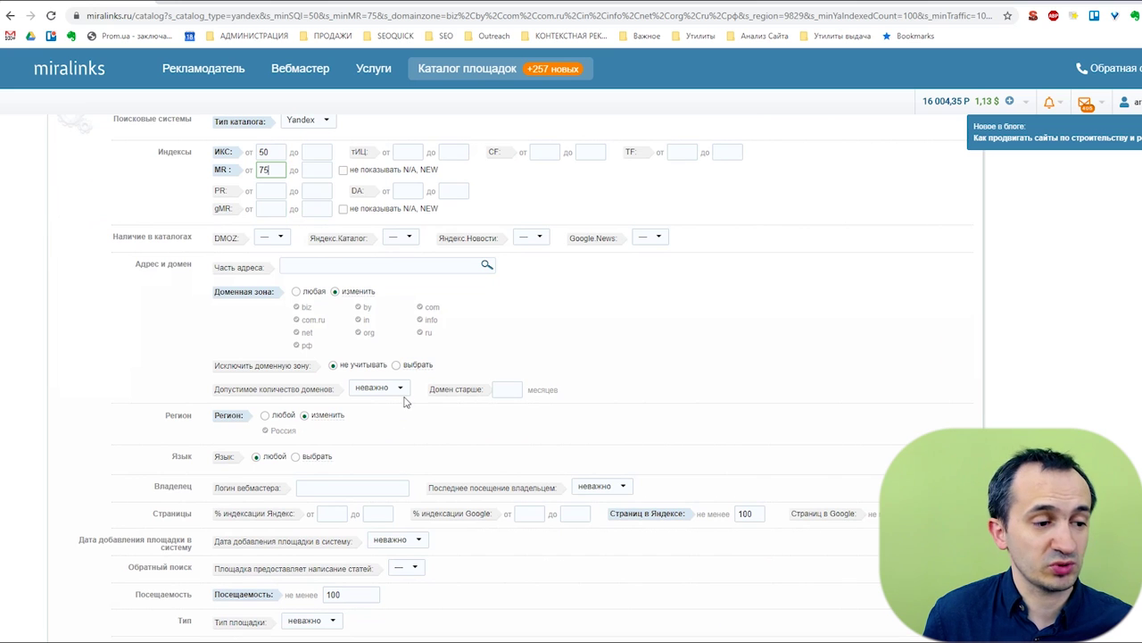
{"action": "scroll", "coordinate": [406, 397], "scroll_direction": "down", "scroll_amount": 6}
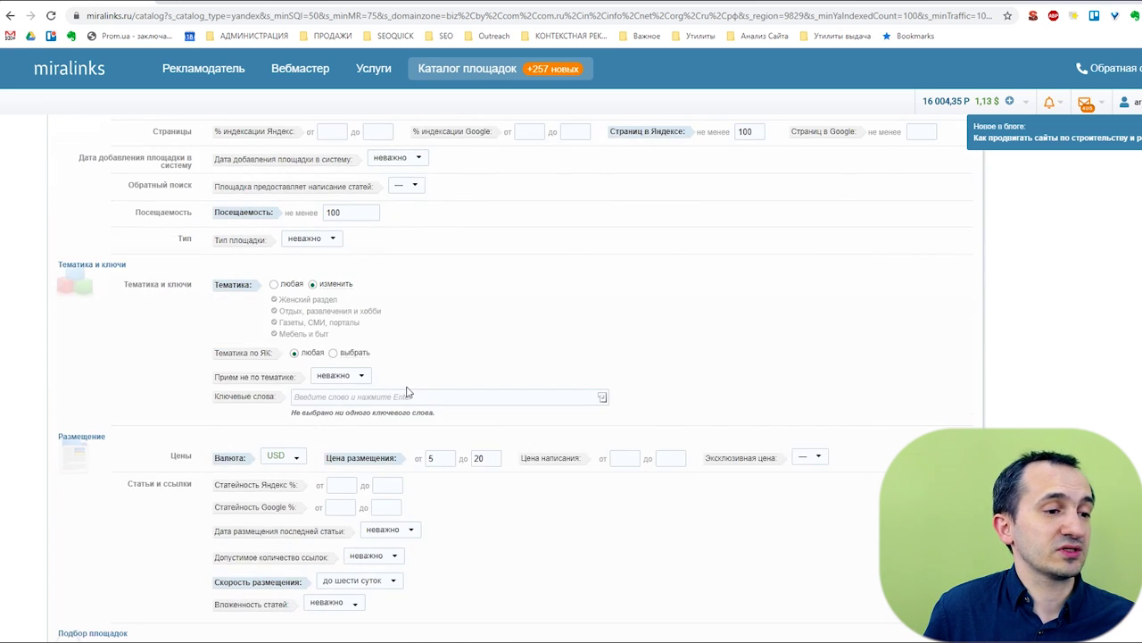
{"action": "scroll", "coordinate": [409, 390], "scroll_direction": "down", "scroll_amount": 3}
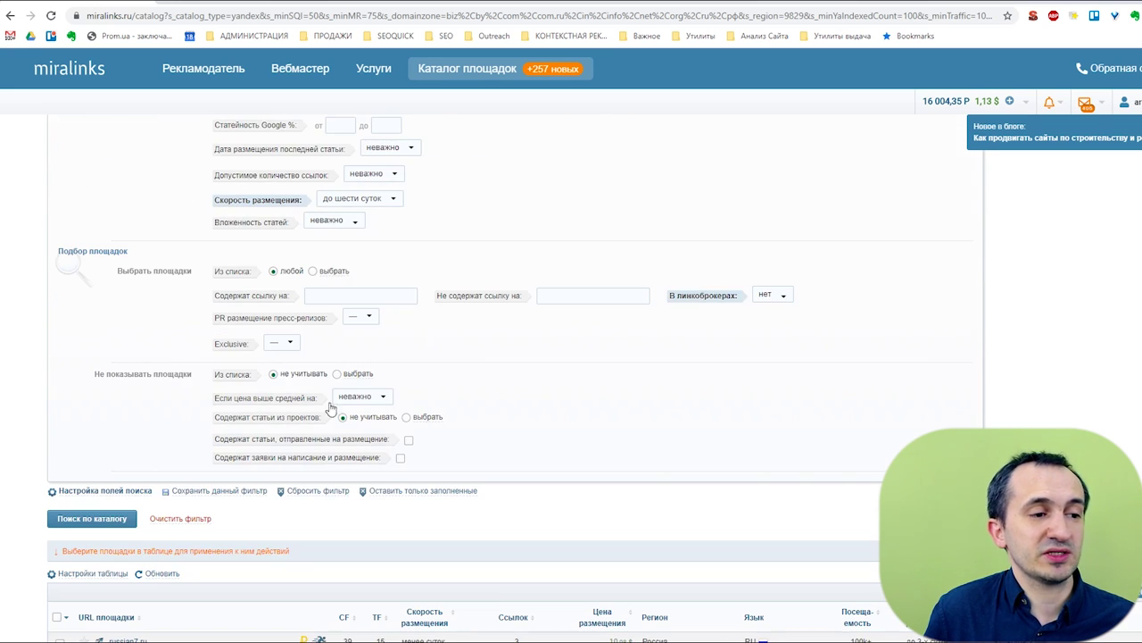
{"action": "left_click", "coordinate": [369, 316]}
{"action": "scroll", "coordinate": [437, 417], "scroll_direction": "up", "scroll_amount": 7}
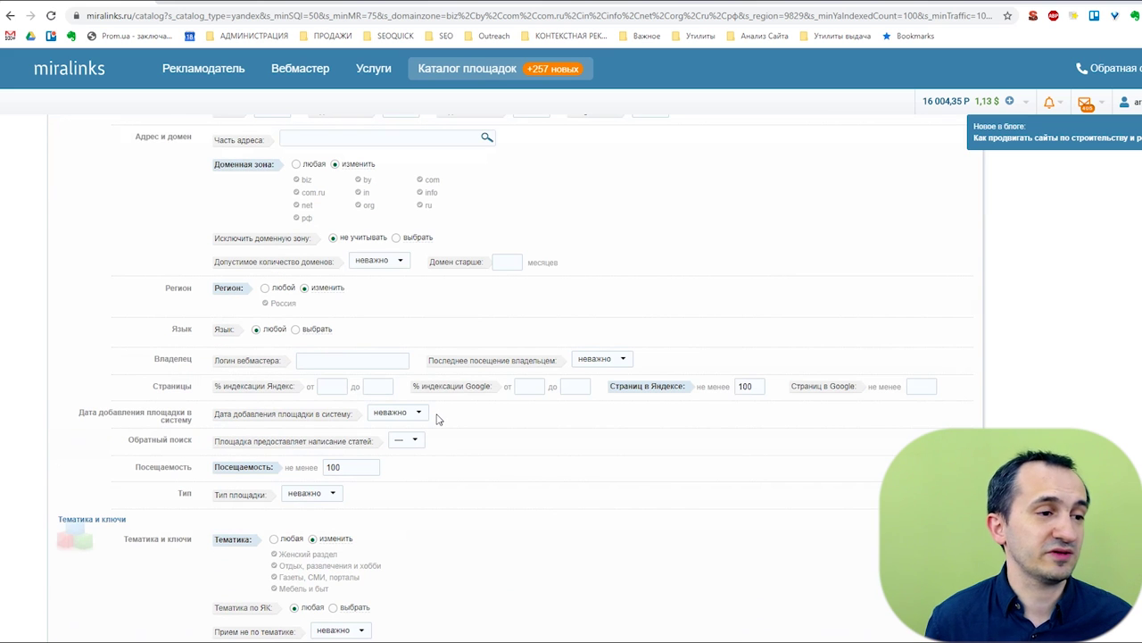
{"action": "scroll", "coordinate": [442, 406], "scroll_direction": "up", "scroll_amount": 3}
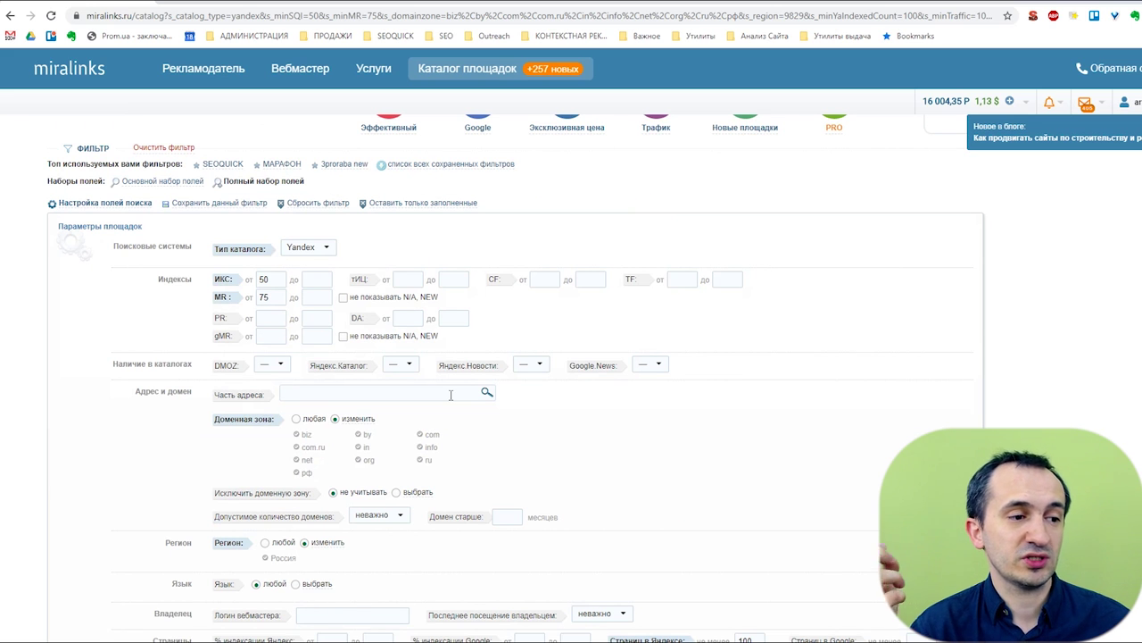
Examine the PR, MR and ИКС threshold fields in the filter's index settings.
{"action": "left_click", "coordinate": [266, 322]}
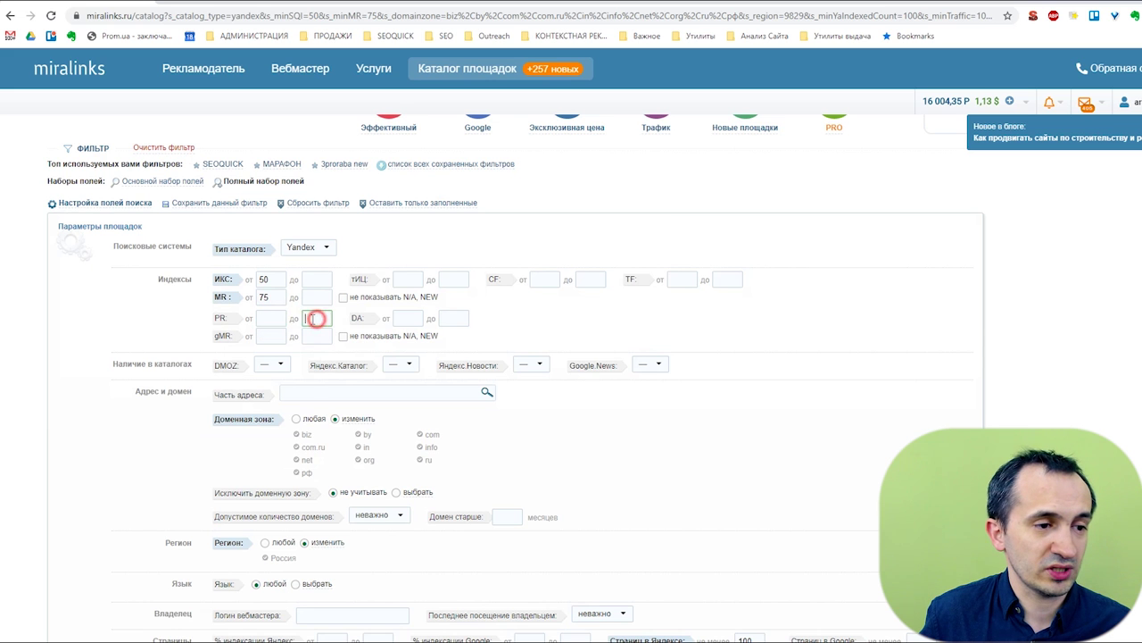
{"action": "left_click", "coordinate": [271, 297]}
{"action": "left_click", "coordinate": [275, 278]}
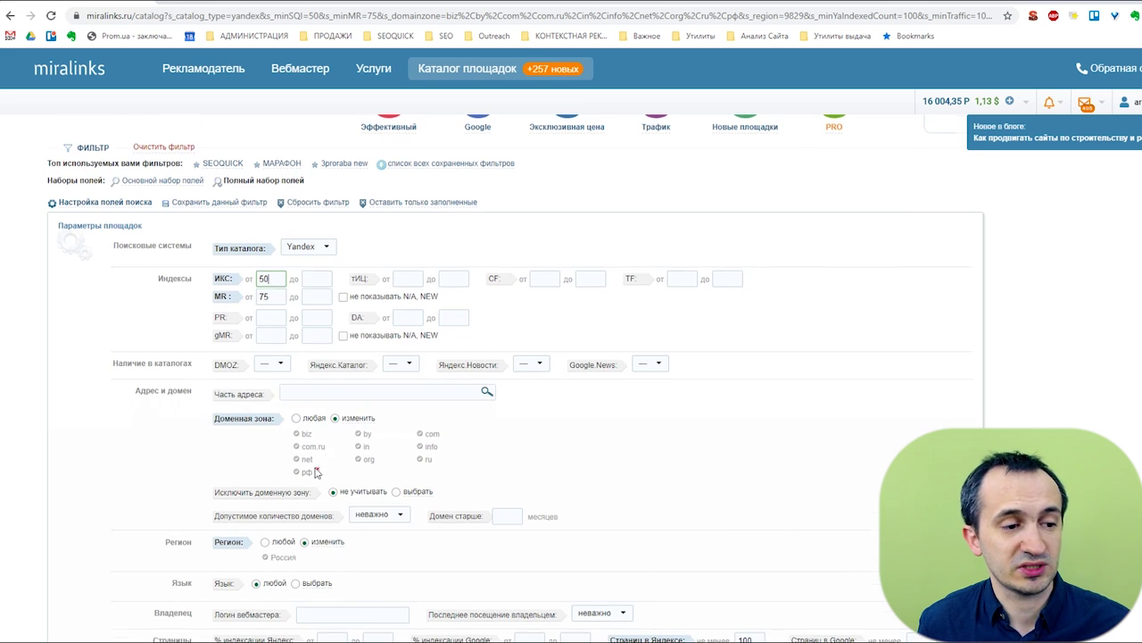
Examine the webmaster login and date-added filters and the options available for the platform type.
{"action": "scroll", "coordinate": [332, 391], "scroll_direction": "down", "scroll_amount": 2}
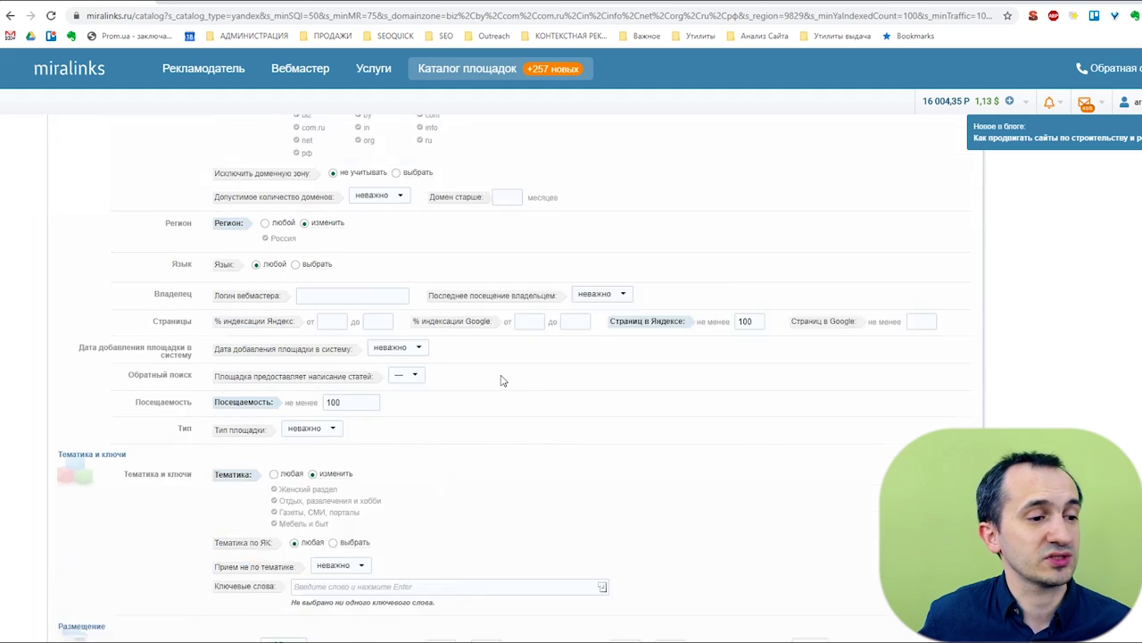
{"action": "scroll", "coordinate": [503, 381], "scroll_direction": "down", "scroll_amount": 1}
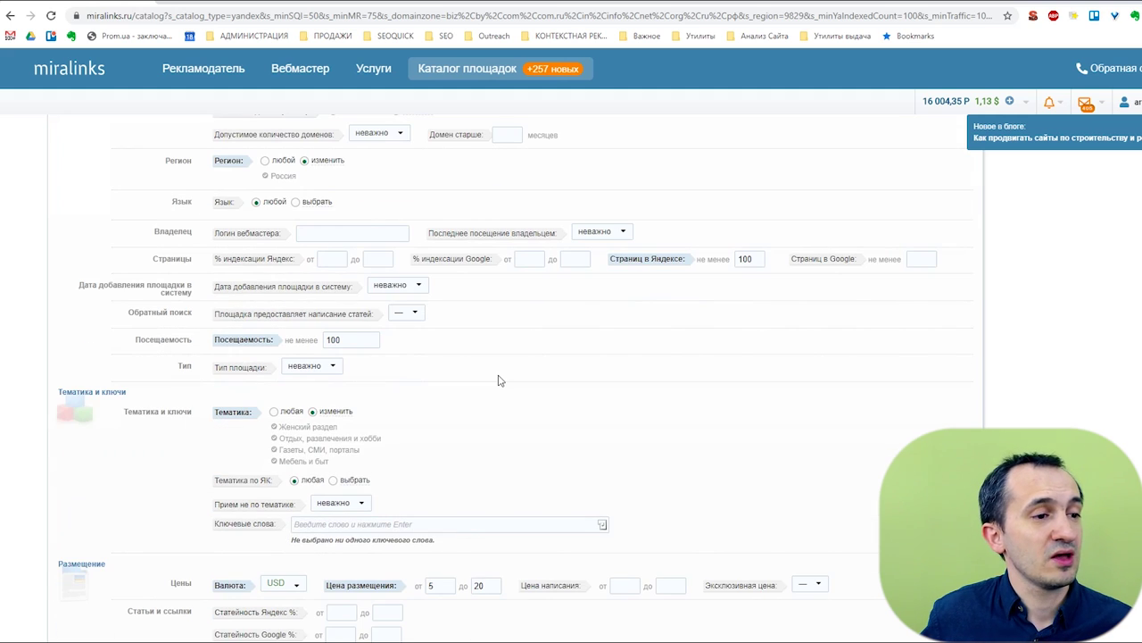
{"action": "left_click", "coordinate": [377, 231]}
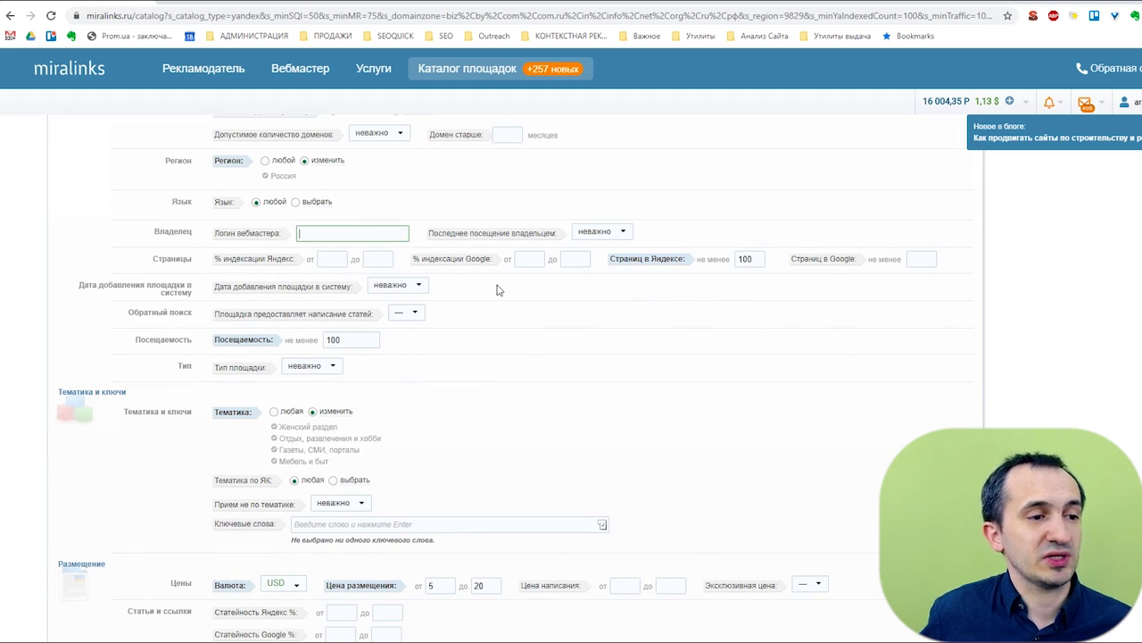
{"action": "mouse_move", "coordinate": [263, 297]}
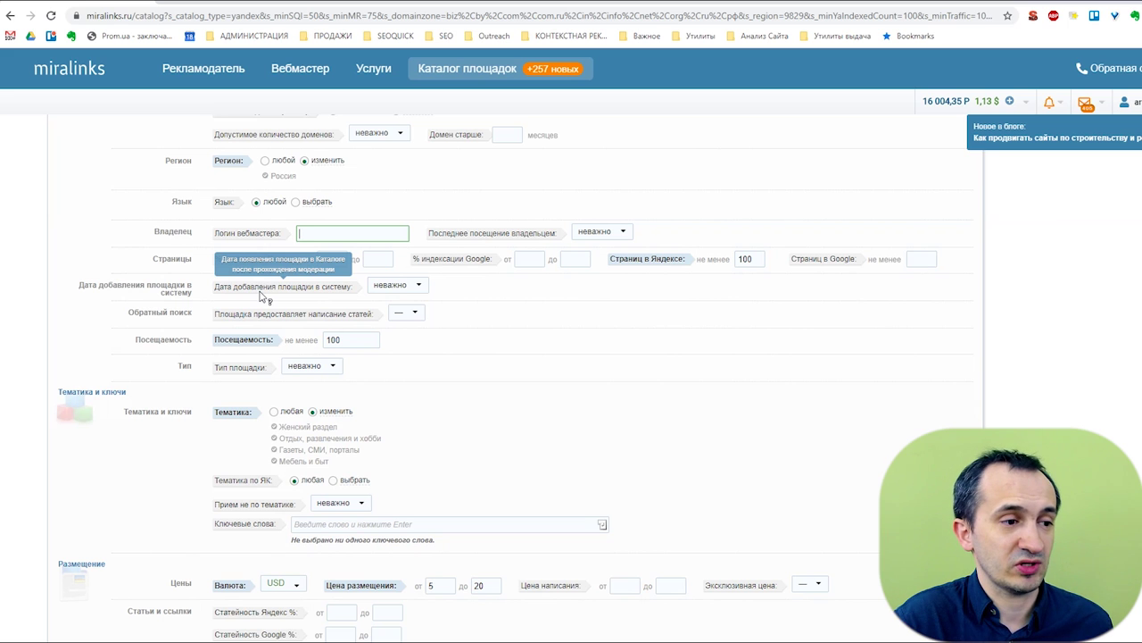
{"action": "left_click", "coordinate": [462, 321]}
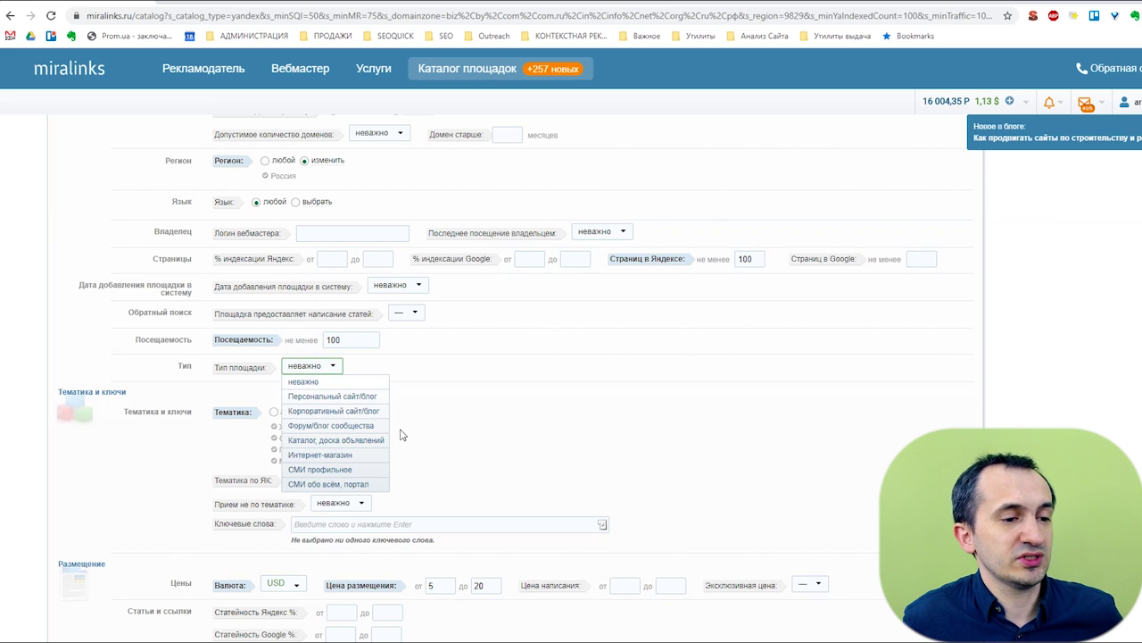
{"action": "scroll", "coordinate": [377, 284], "scroll_direction": "down", "scroll_amount": 2}
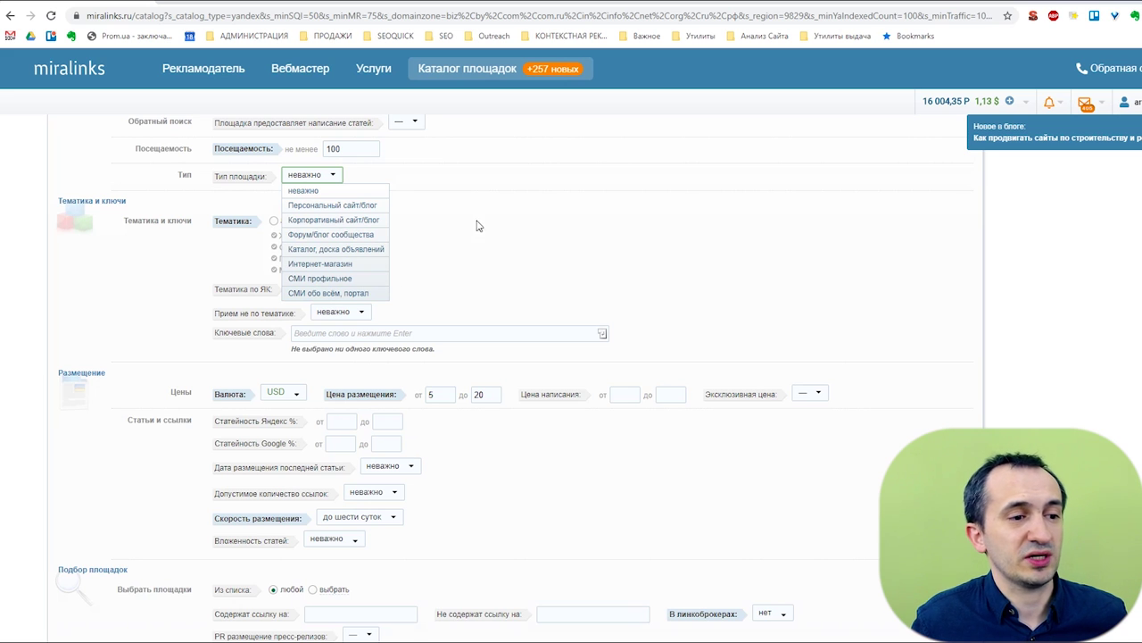
{"action": "left_click", "coordinate": [476, 225]}
Check the options for accepting off-topic articles without changing the filter.
{"action": "left_click", "coordinate": [344, 311]}
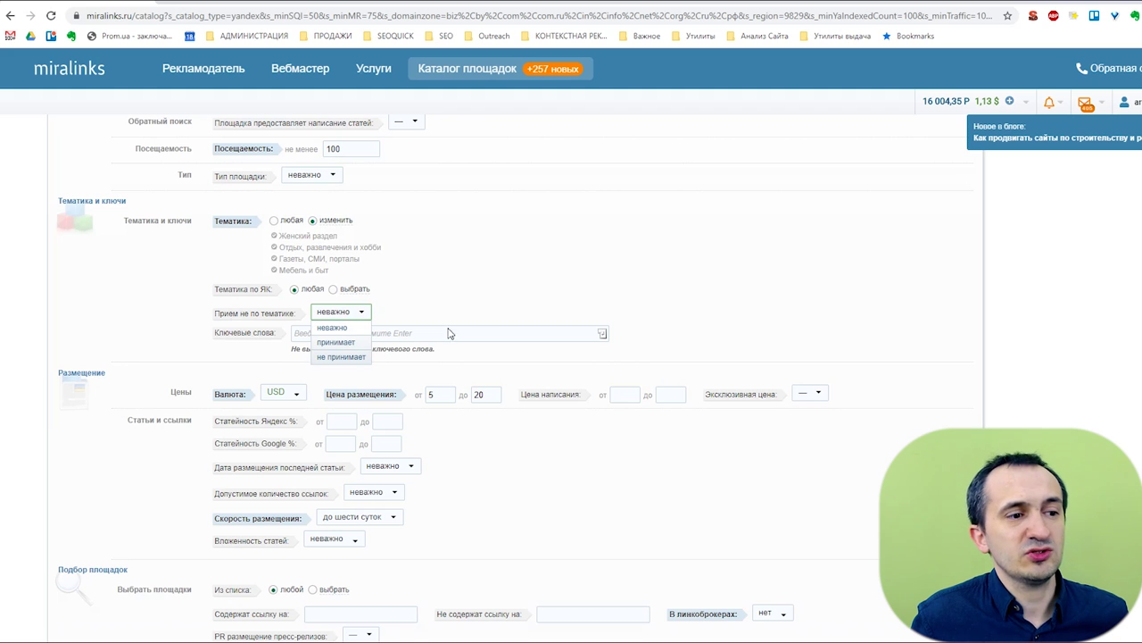
{"action": "left_click", "coordinate": [468, 275]}
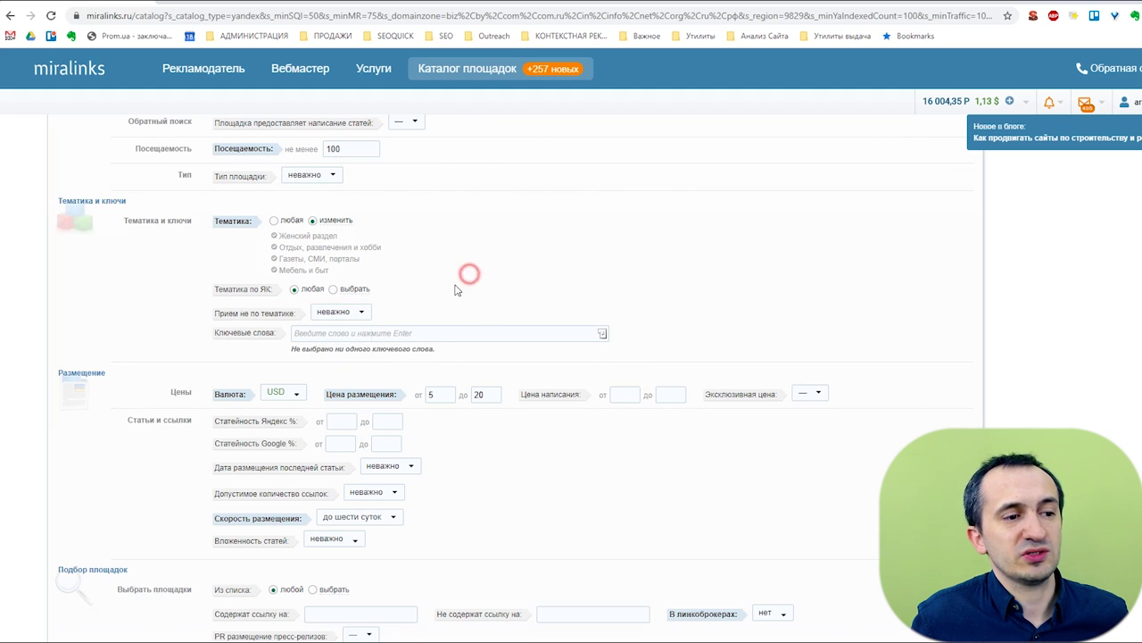
{"action": "left_click", "coordinate": [355, 311]}
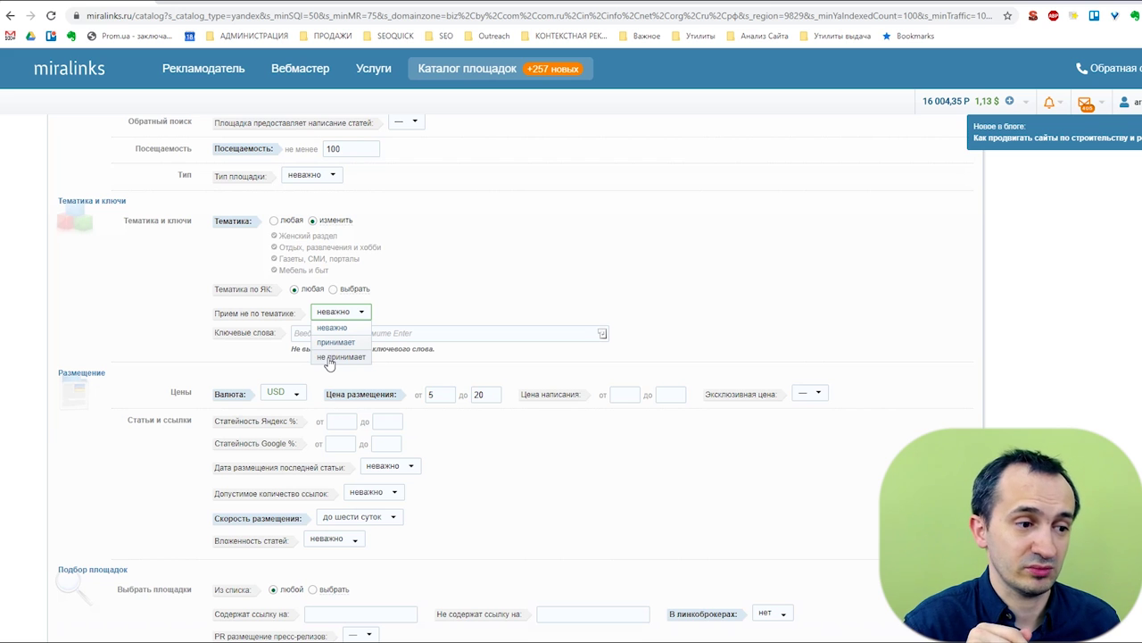
{"action": "left_click", "coordinate": [471, 252]}
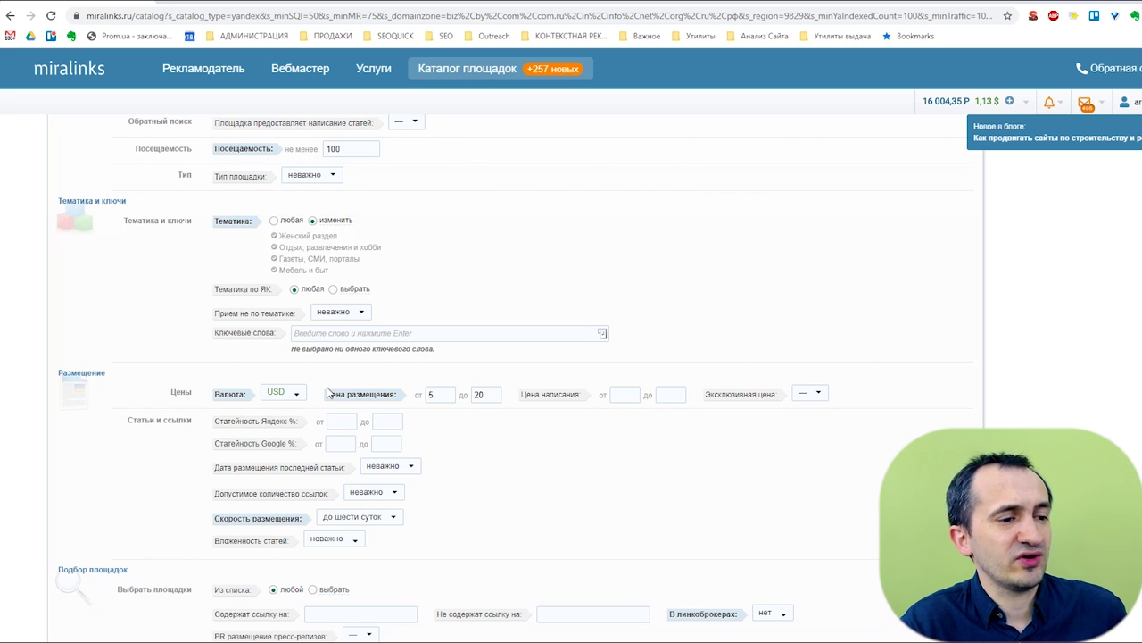
Examine the filter's placement price settings and the Yandex and Google article-percentage fields.
{"action": "scroll", "coordinate": [304, 397], "scroll_direction": "down", "scroll_amount": 2}
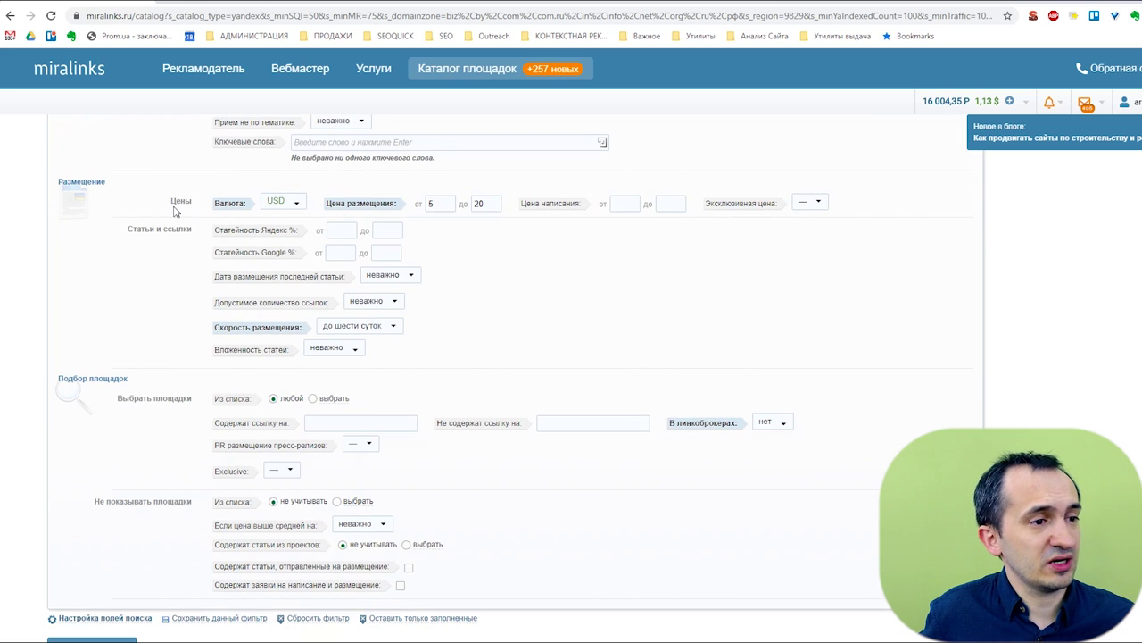
{"action": "left_click_drag", "start_coordinate": [127, 230], "coordinate": [195, 234]}
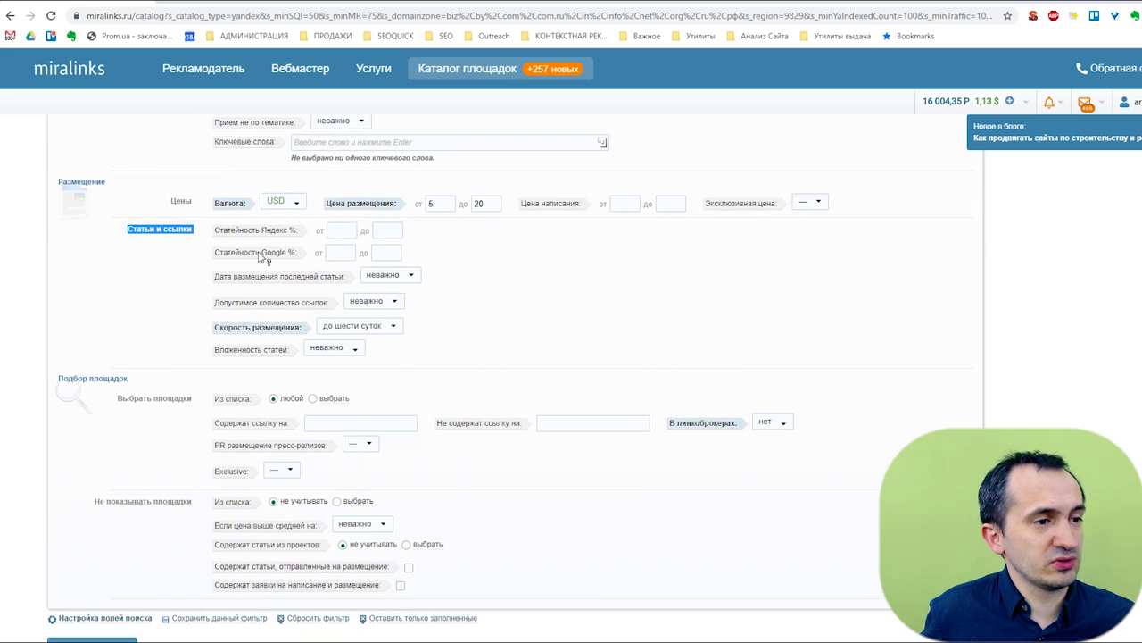
{"action": "left_click", "coordinate": [347, 252]}
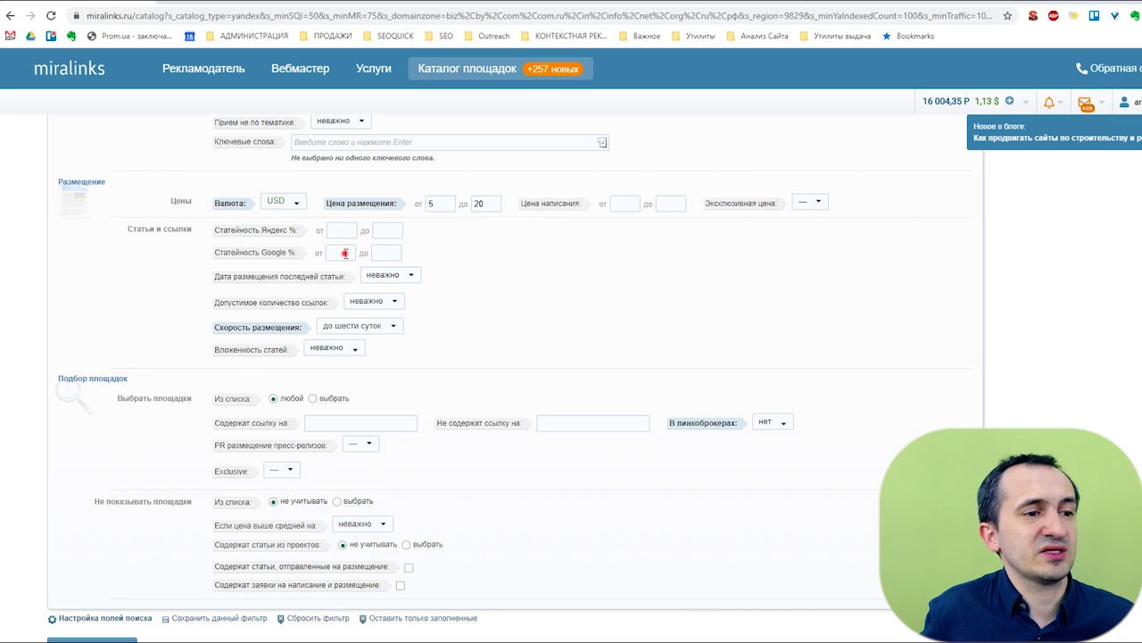
{"action": "left_click", "coordinate": [386, 249]}
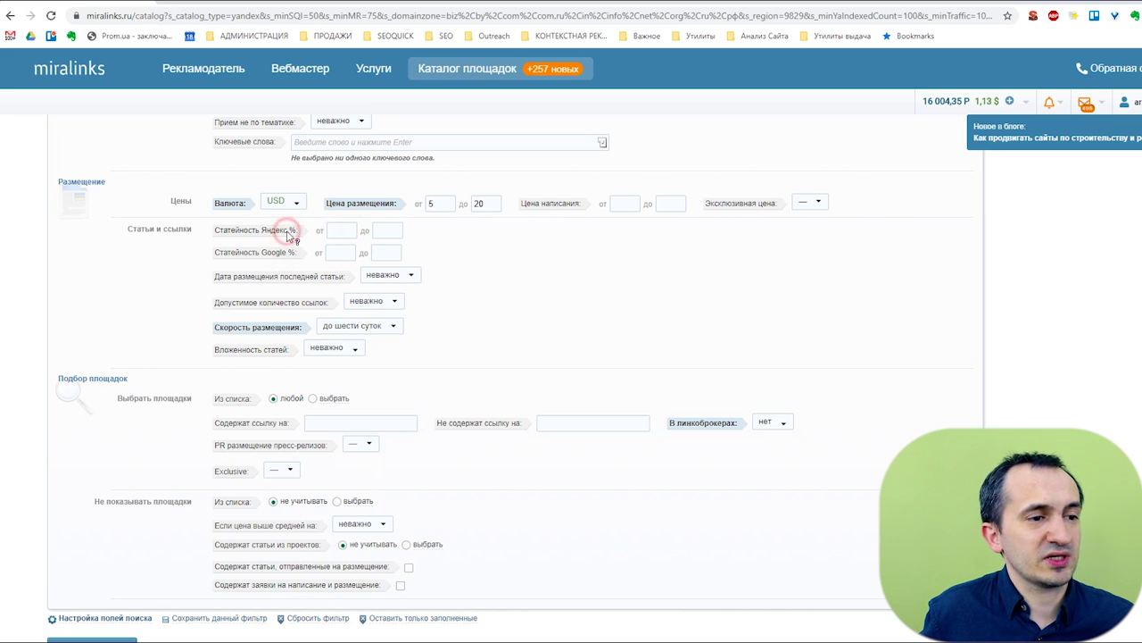
{"action": "left_click", "coordinate": [338, 253]}
Check the placement speed options and the saved lists available for platform selection, leaving both settings unchanged.
{"action": "left_click", "coordinate": [312, 327]}
{"action": "left_click", "coordinate": [349, 328]}
{"action": "left_click", "coordinate": [478, 325]}
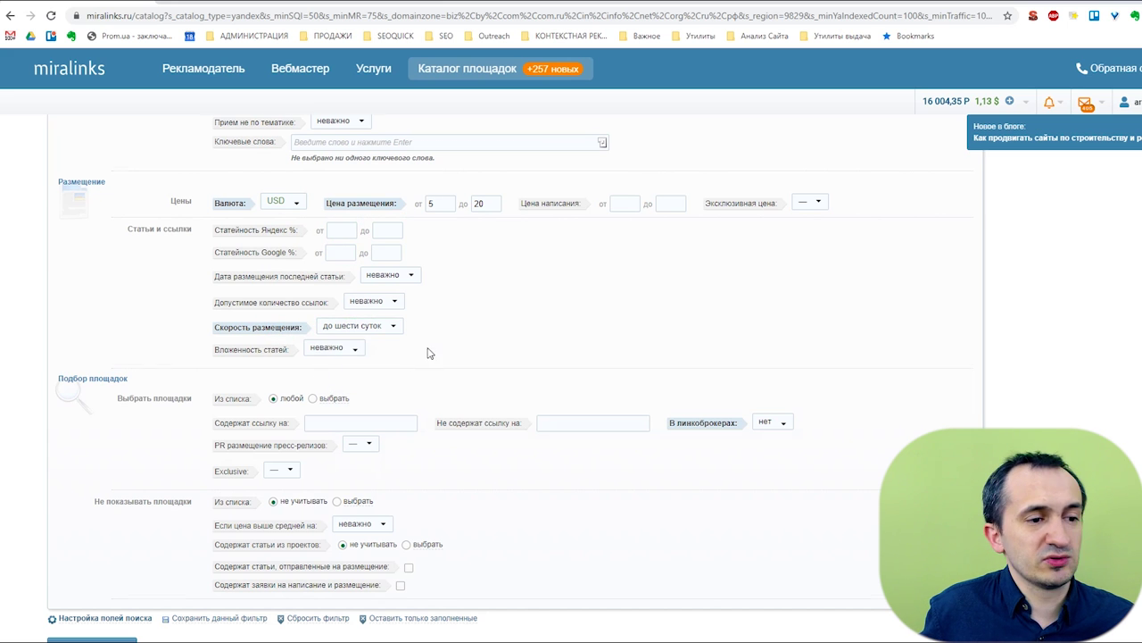
{"action": "scroll", "coordinate": [393, 309], "scroll_direction": "down", "scroll_amount": 2}
{"action": "left_click", "coordinate": [379, 200]}
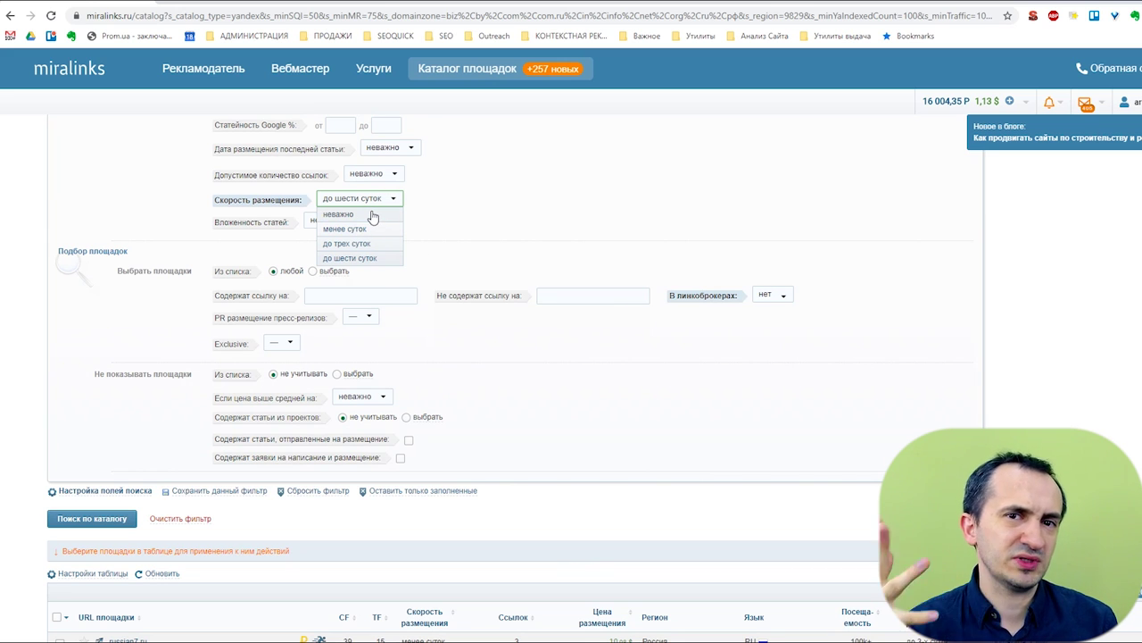
{"action": "left_click", "coordinate": [530, 170]}
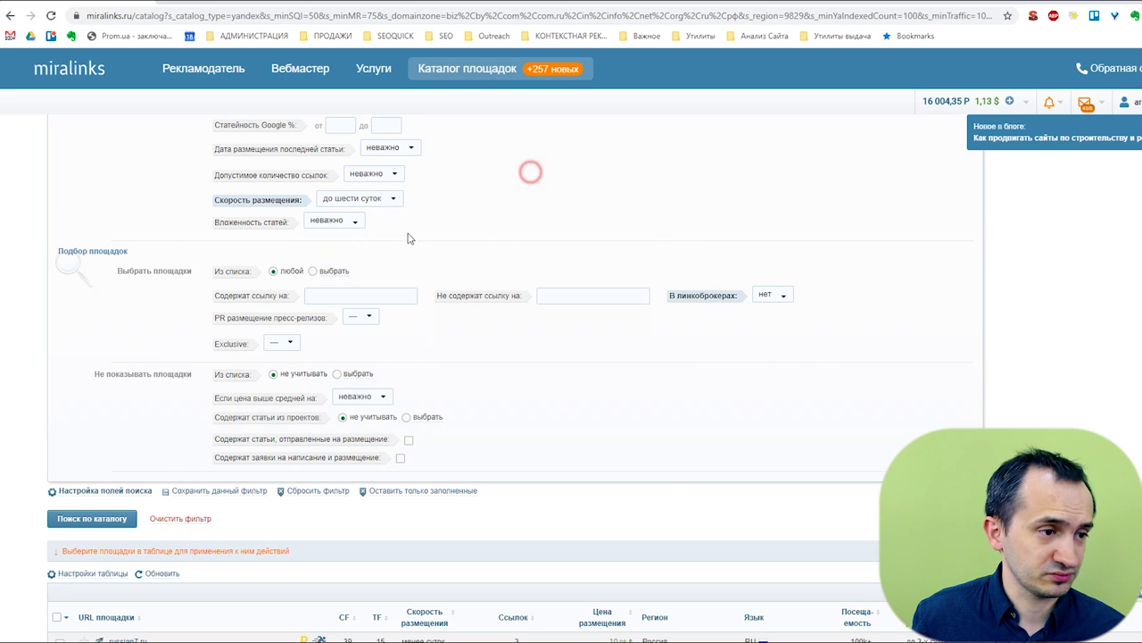
{"action": "left_click", "coordinate": [305, 271]}
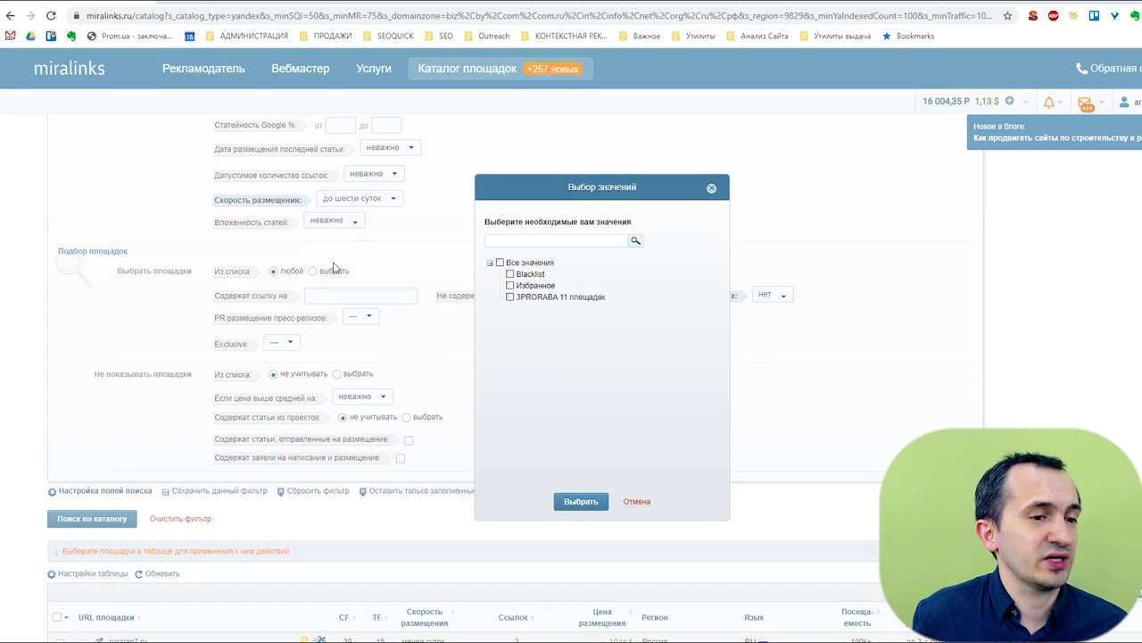
{"action": "left_click", "coordinate": [643, 502]}
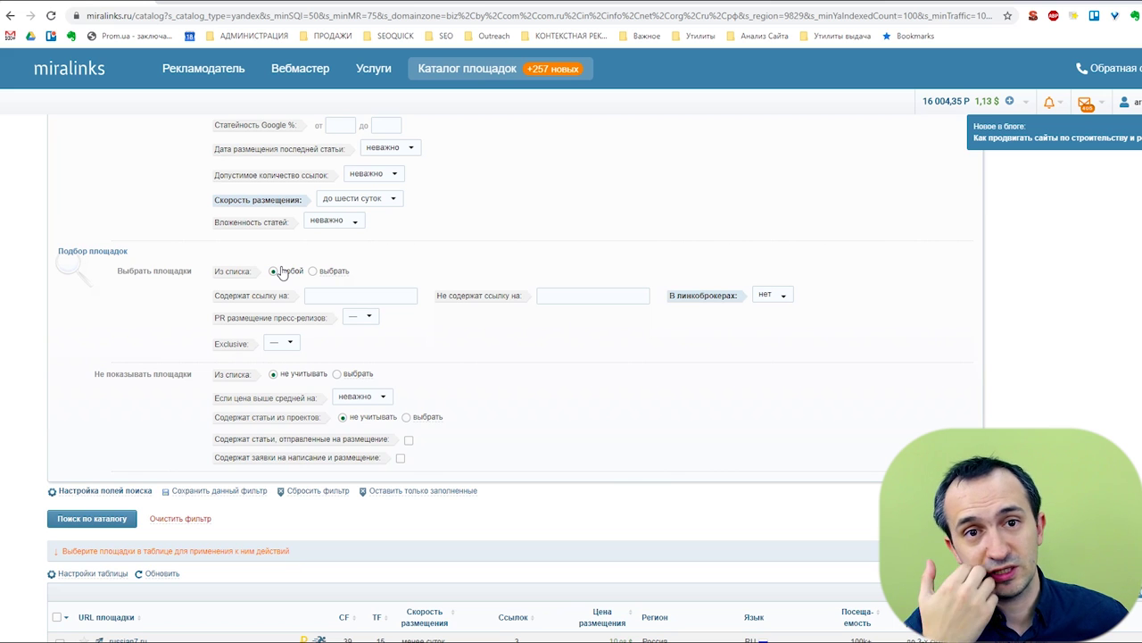
Examine the summary card of russian7.ru in the catalogue results, including its placement and writing prices.
{"action": "scroll", "coordinate": [346, 284], "scroll_direction": "down", "scroll_amount": 3}
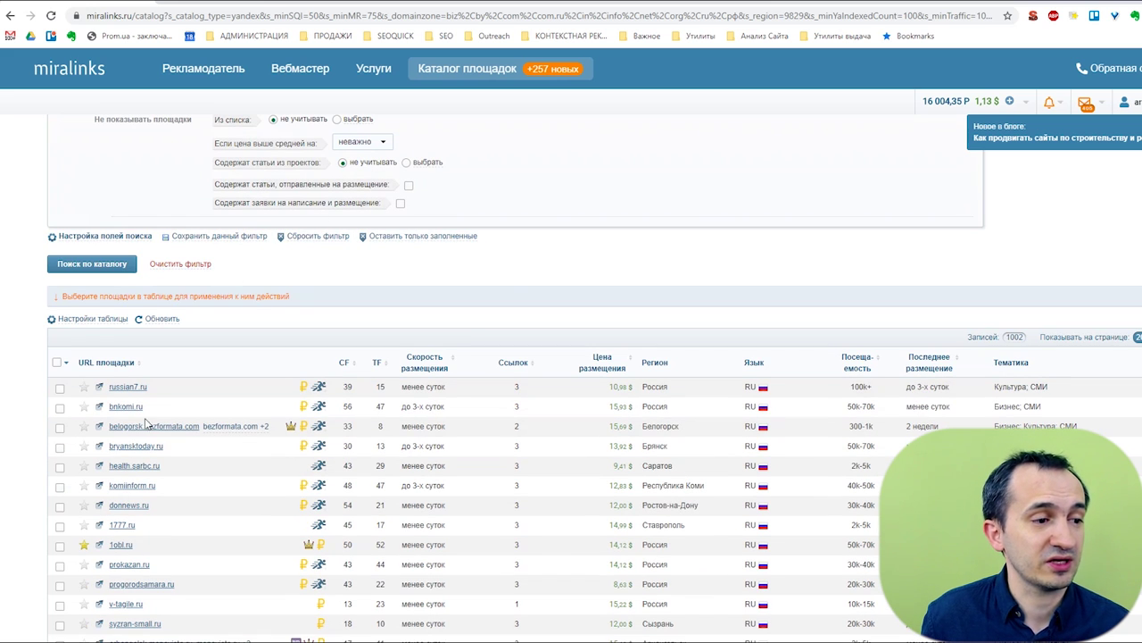
{"action": "mouse_move", "coordinate": [129, 391]}
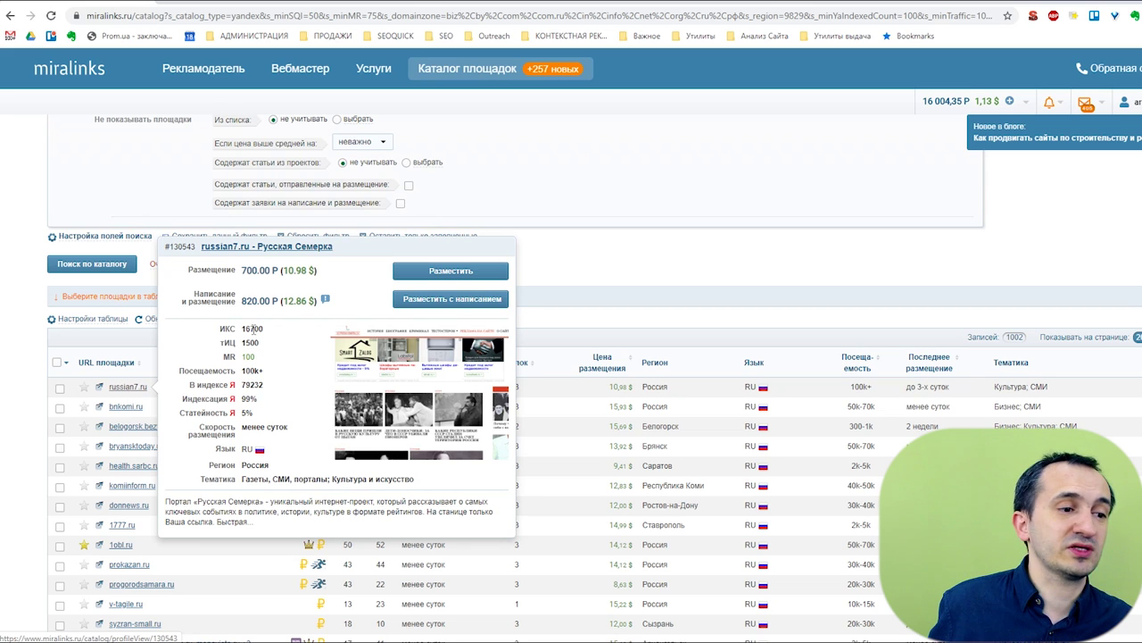
{"action": "mouse_move", "coordinate": [324, 305]}
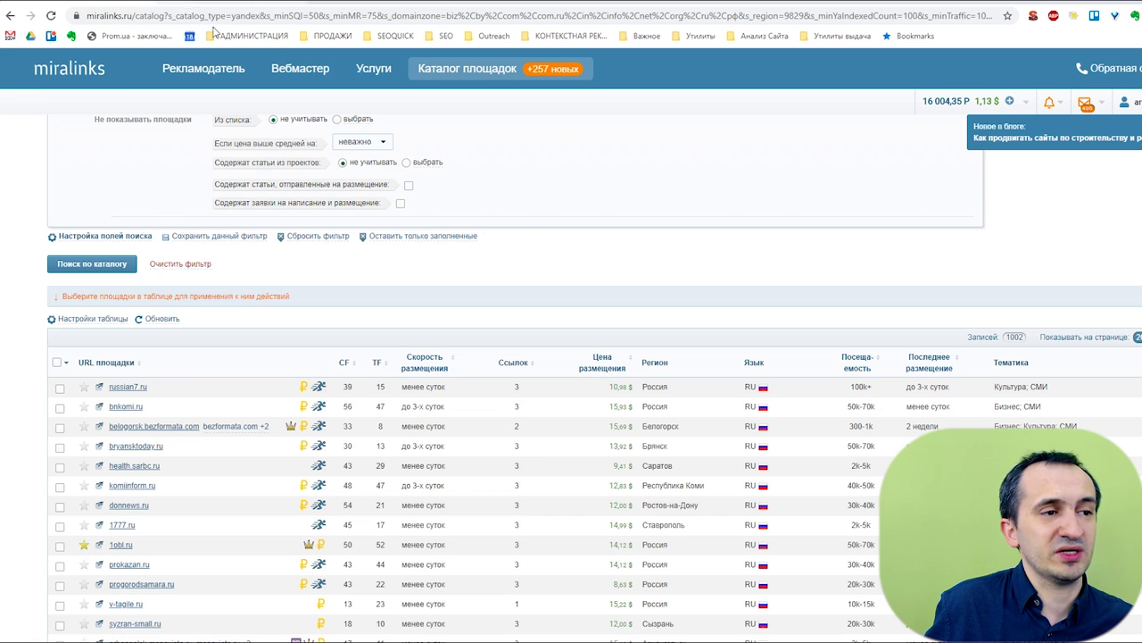
Switch to the SEOquick webinar video on YouTube and read the viewer comments about Miralinks and article purchases.
{"action": "left_click", "coordinate": [993, 2]}
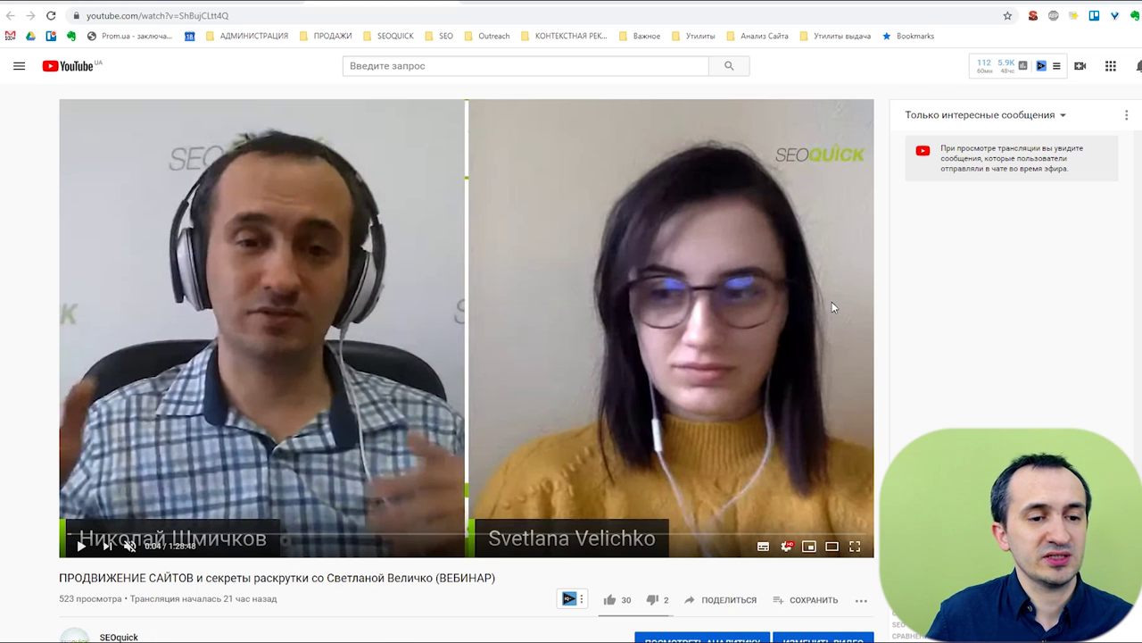
{"action": "scroll", "coordinate": [397, 366], "scroll_direction": "down", "scroll_amount": 2}
{"action": "scroll", "coordinate": [344, 369], "scroll_direction": "down", "scroll_amount": 3}
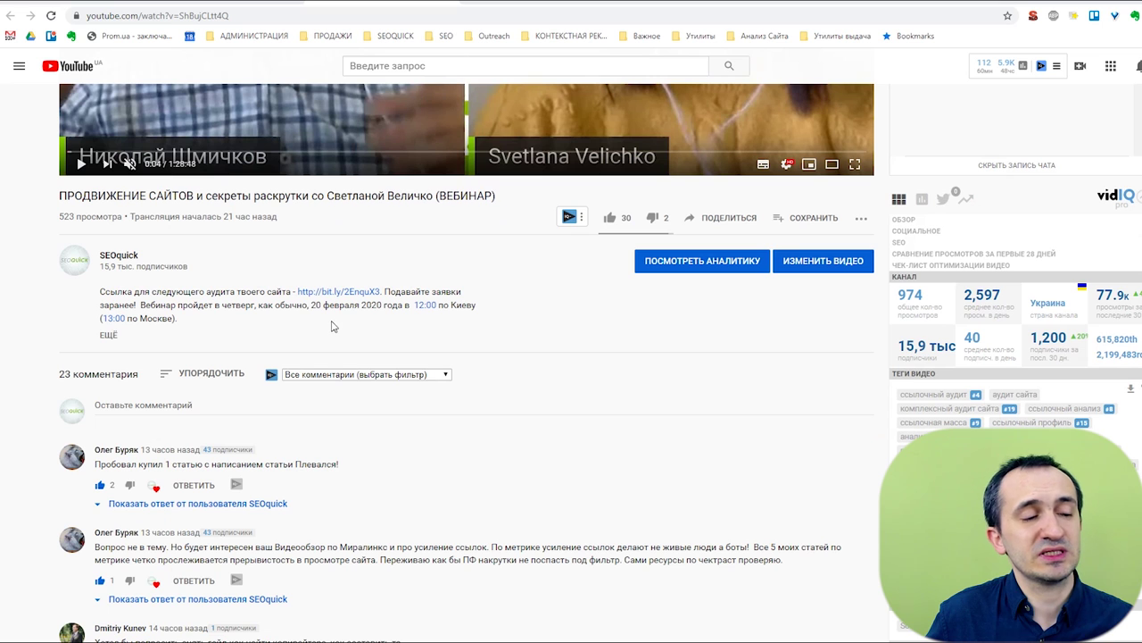
{"action": "scroll", "coordinate": [323, 334], "scroll_direction": "down", "scroll_amount": 1}
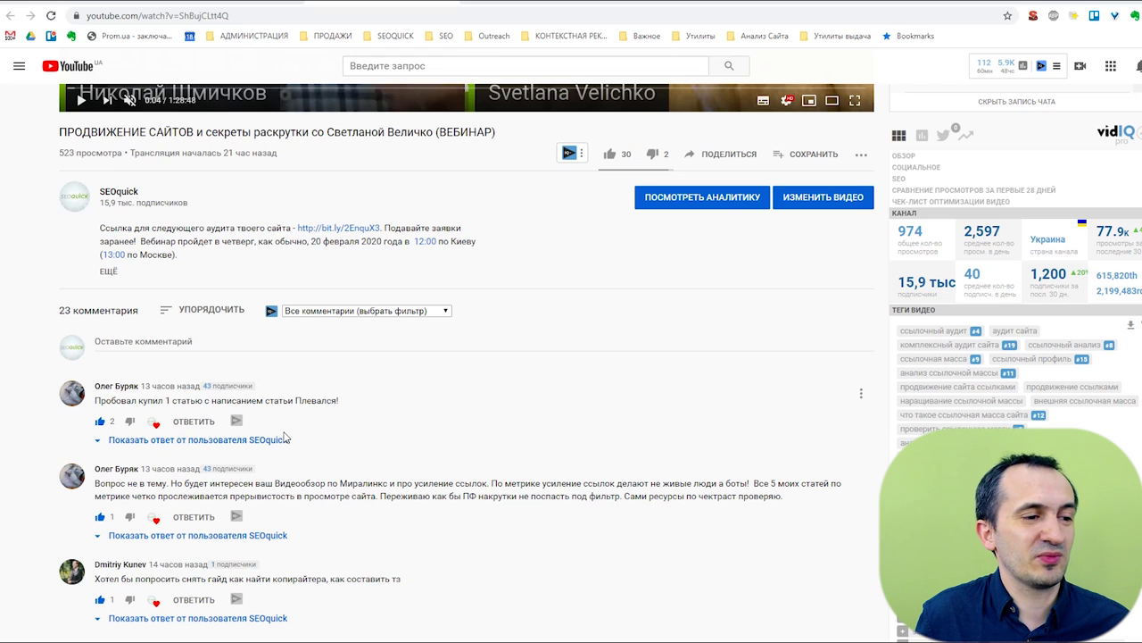
{"action": "scroll", "coordinate": [308, 446], "scroll_direction": "down", "scroll_amount": 3}
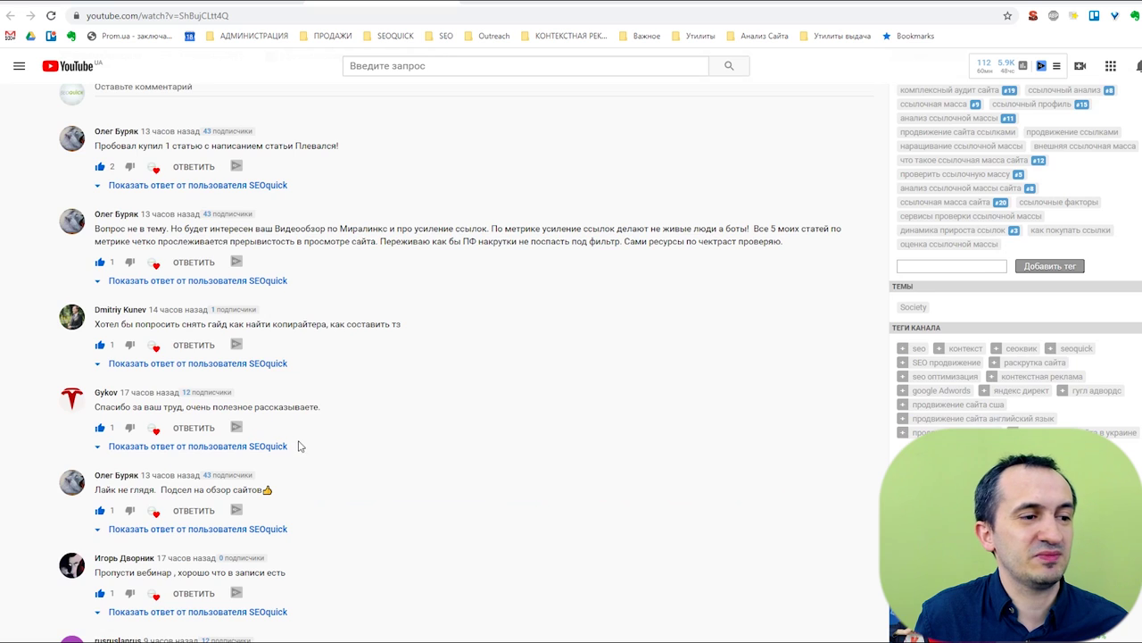
{"action": "scroll", "coordinate": [352, 440], "scroll_direction": "up", "scroll_amount": 10}
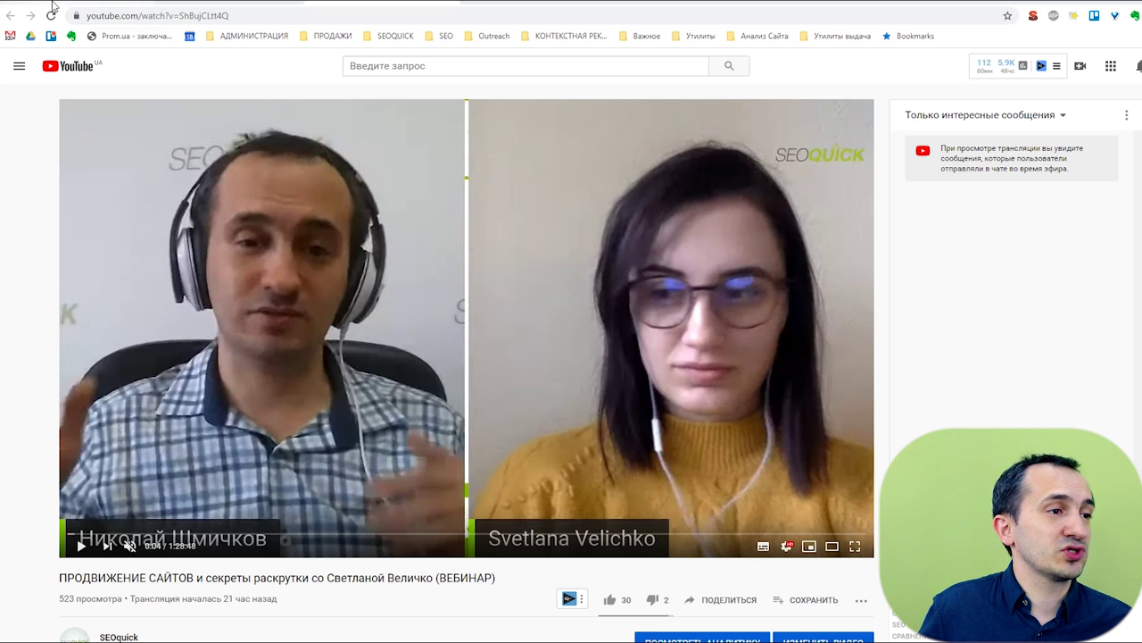
Return to the Miralinks catalogue and open the article placement page for russian7.ru.
{"action": "left_click", "coordinate": [108, 5]}
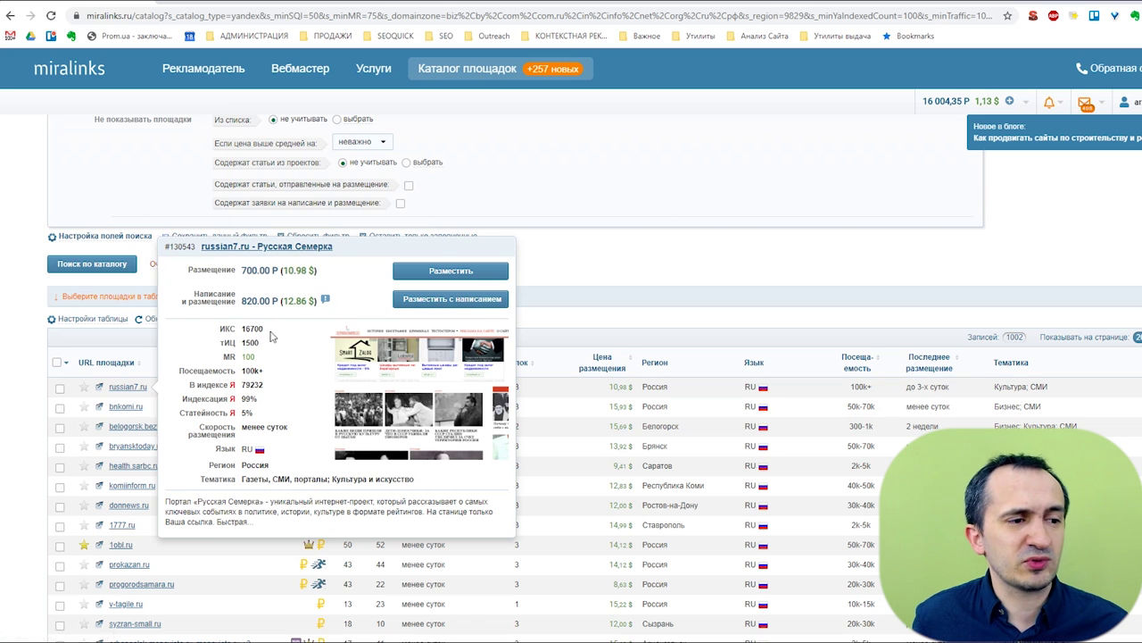
{"action": "left_click_drag", "start_coordinate": [268, 343], "coordinate": [228, 341]}
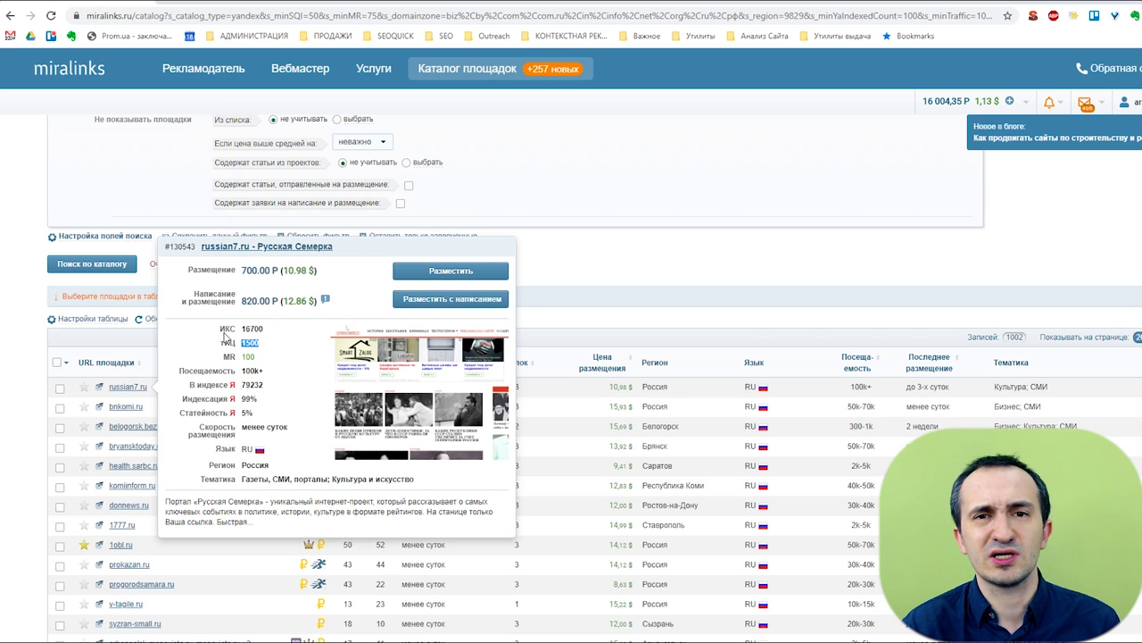
{"action": "left_click", "coordinate": [426, 273]}
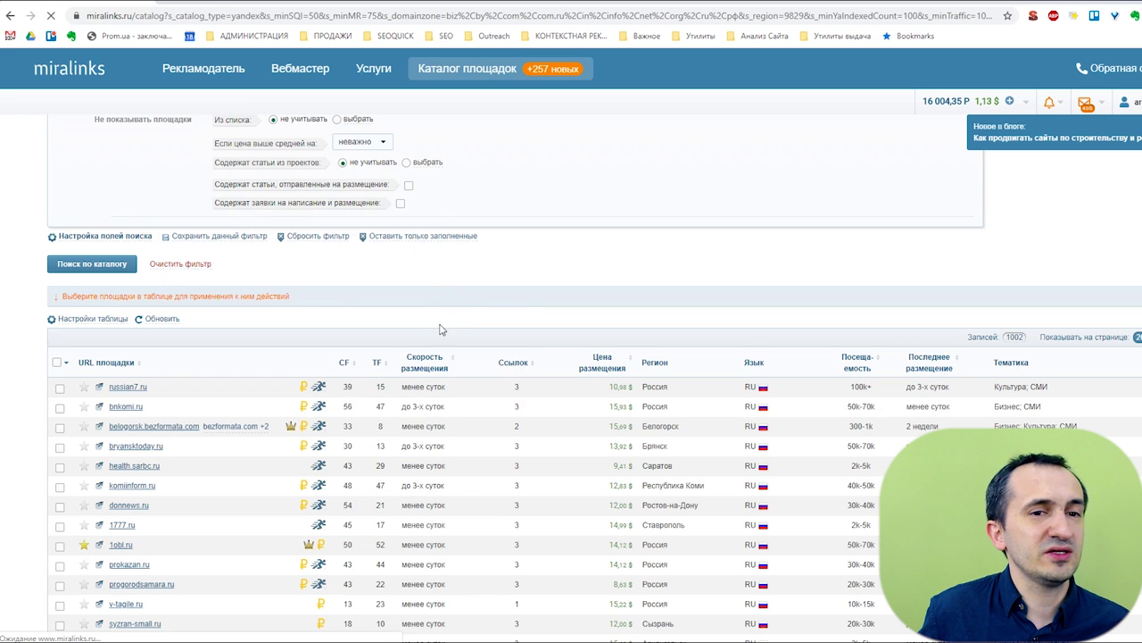
Examine the russian7.ru metrics, the site description and the articles available for placement there.
{"action": "scroll", "coordinate": [439, 330], "scroll_direction": "up", "scroll_amount": 4}
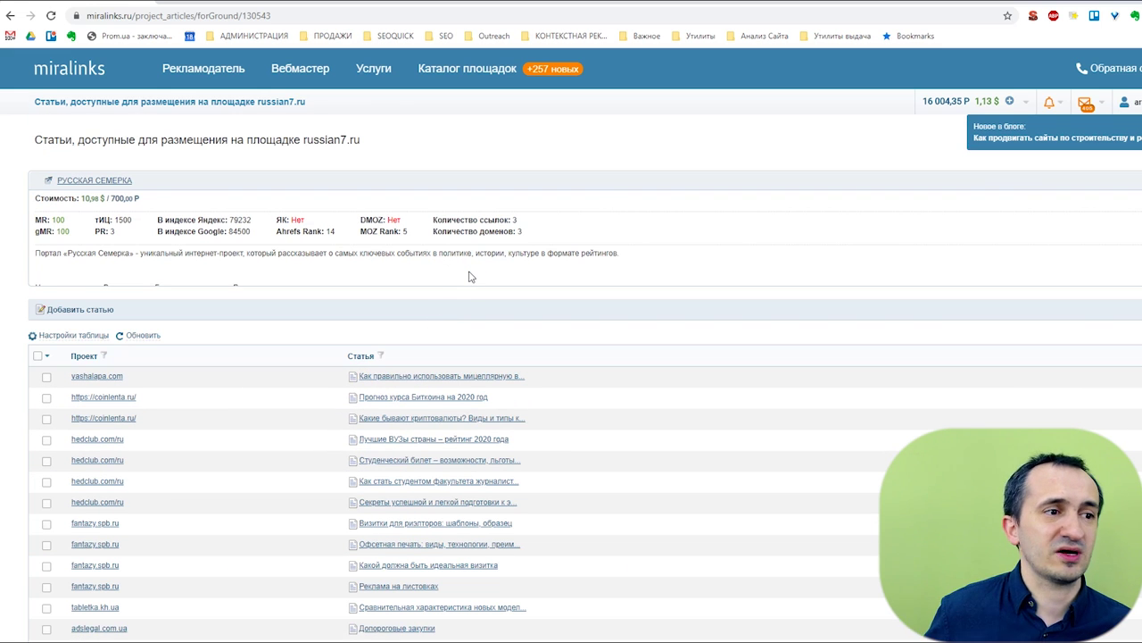
{"action": "scroll", "coordinate": [356, 243], "scroll_direction": "down", "scroll_amount": 1}
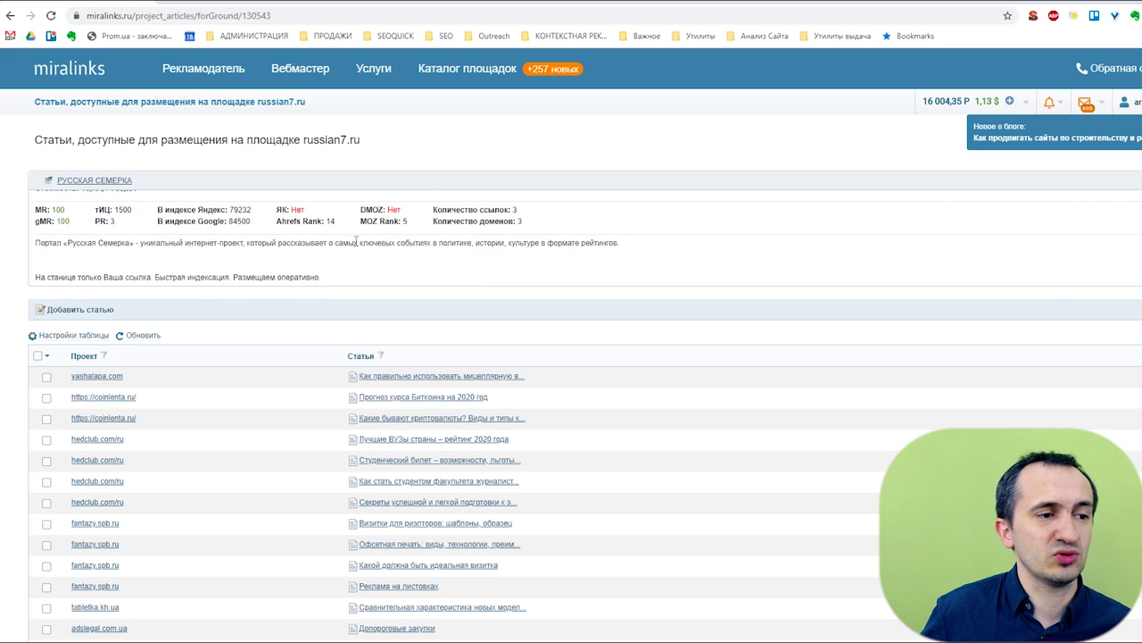
{"action": "scroll", "coordinate": [349, 250], "scroll_direction": "up", "scroll_amount": 1}
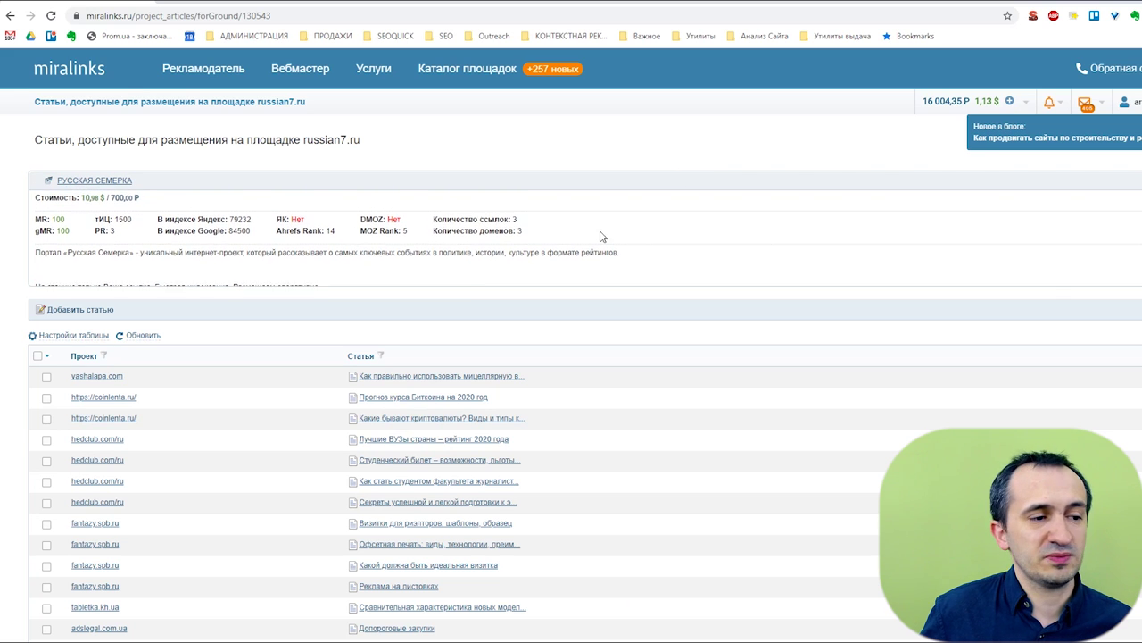
{"action": "scroll", "coordinate": [612, 229], "scroll_direction": "down", "scroll_amount": 1}
{"action": "scroll", "coordinate": [442, 419], "scroll_direction": "down", "scroll_amount": 2}
{"action": "scroll", "coordinate": [449, 384], "scroll_direction": "up", "scroll_amount": 2}
{"action": "scroll", "coordinate": [119, 123], "scroll_direction": "up", "scroll_amount": 1}
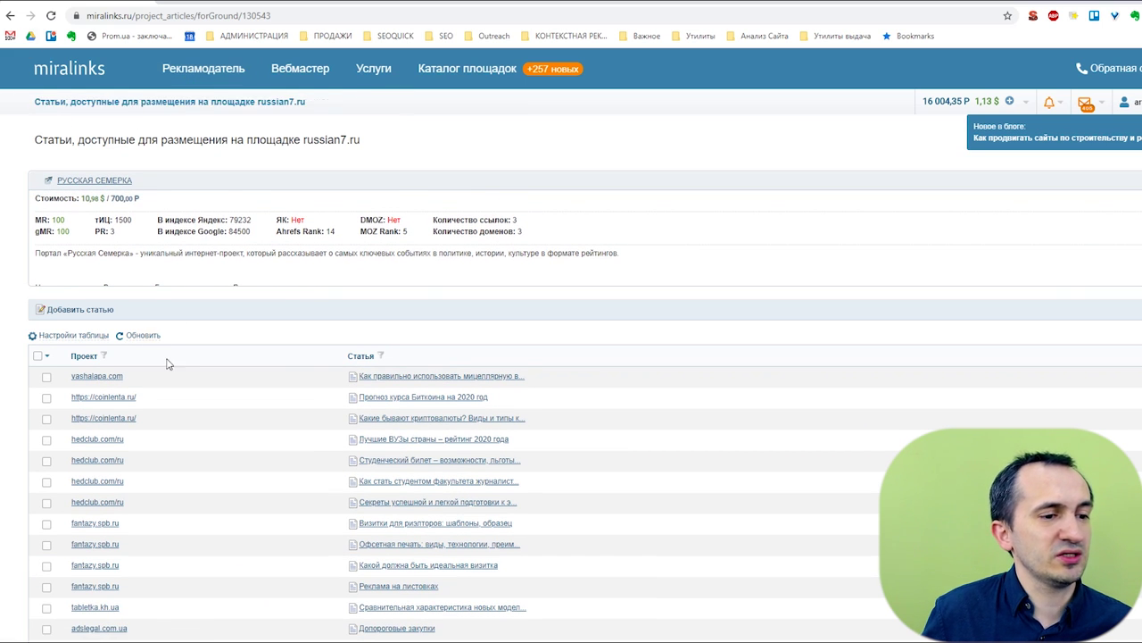
Open the form for adding a new article from the advertiser's list of all articles.
{"action": "left_click", "coordinate": [9, 16]}
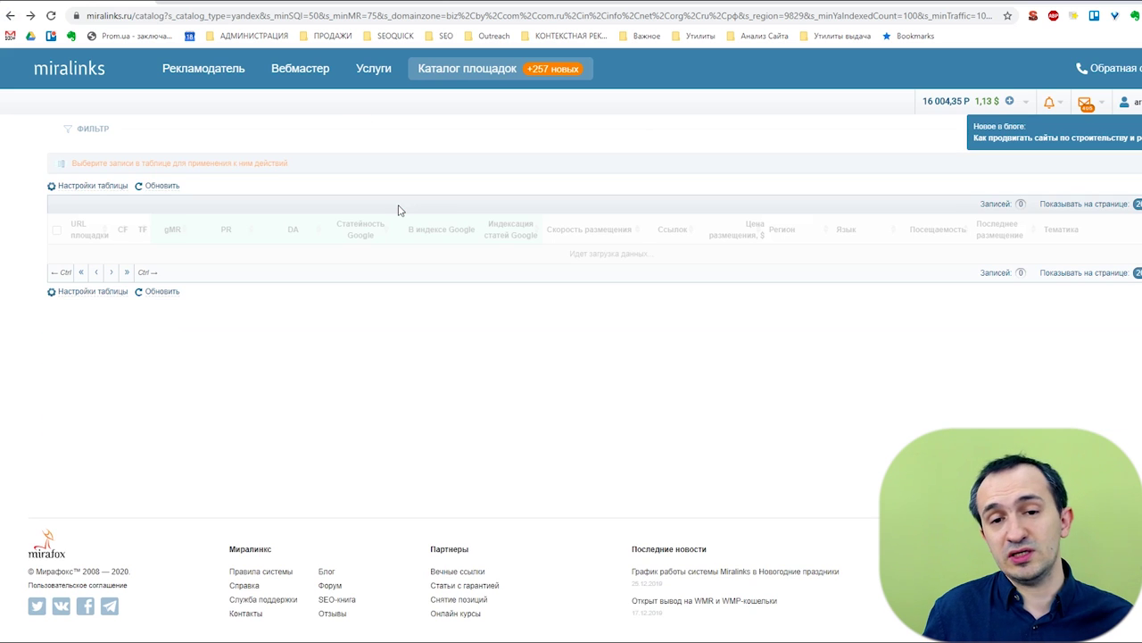
{"action": "left_click", "coordinate": [203, 78]}
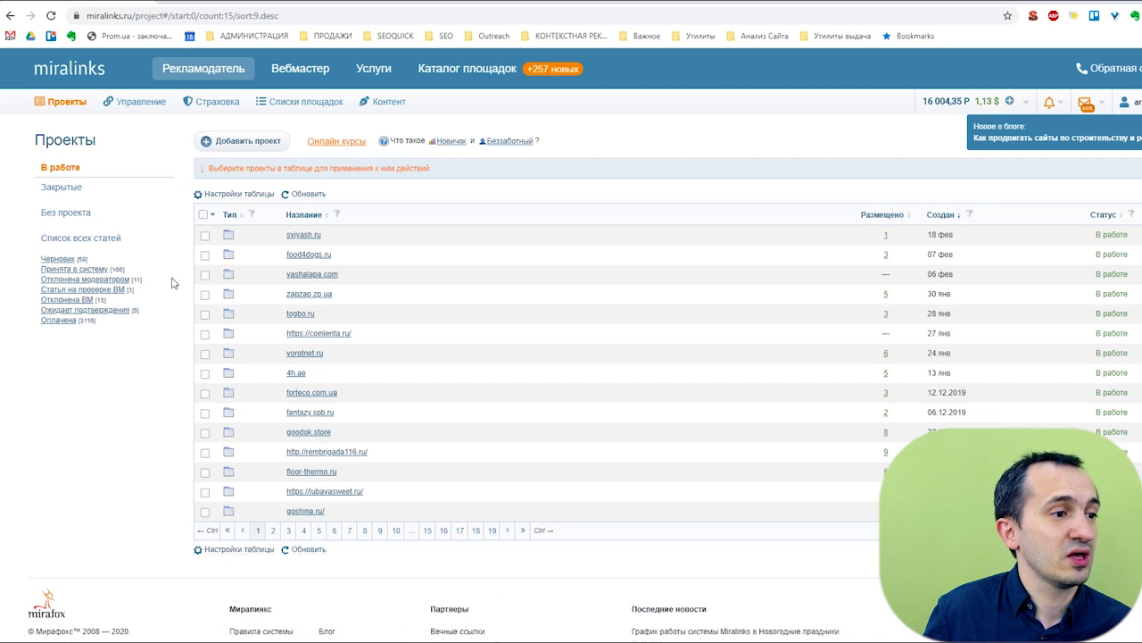
{"action": "left_click", "coordinate": [80, 241]}
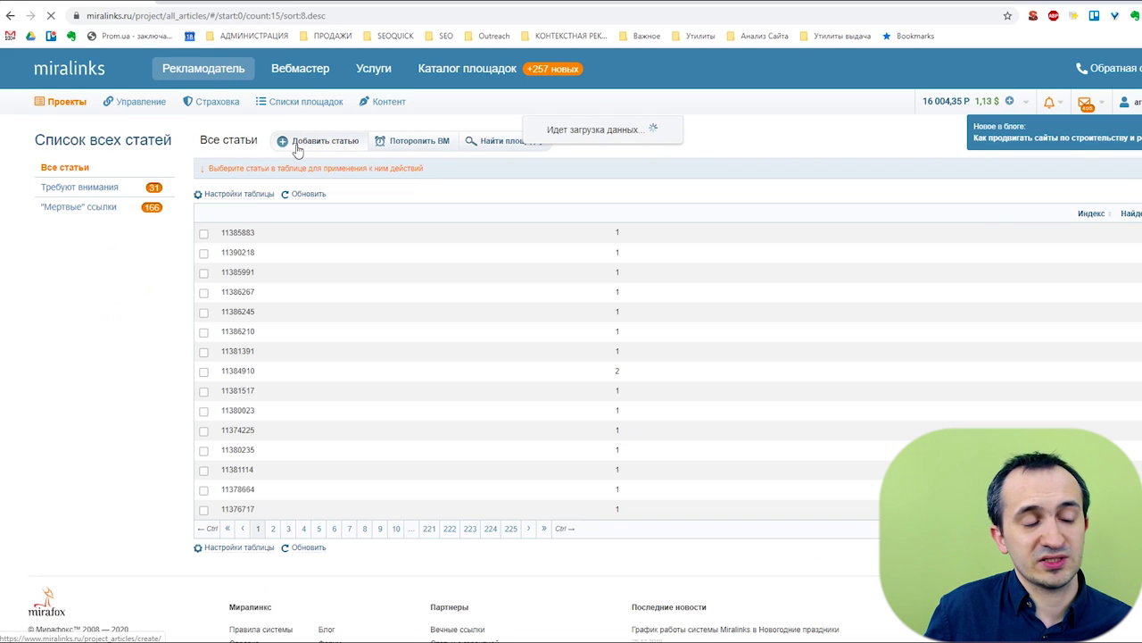
{"action": "left_click", "coordinate": [321, 146]}
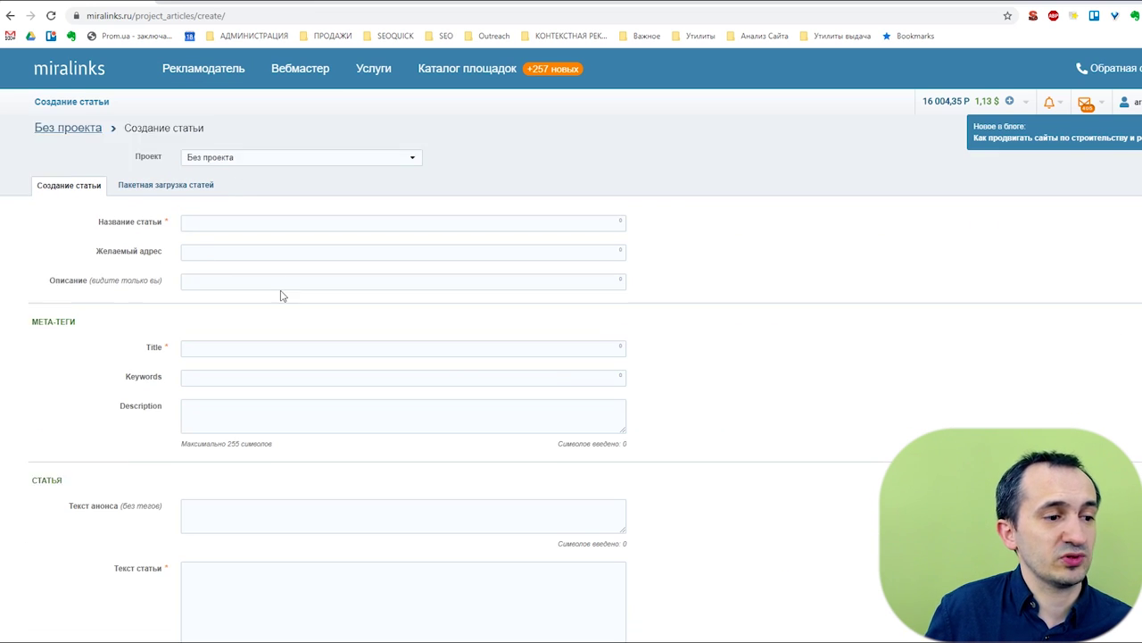
Examine the article creation form, from the title and meta tags down to the article text editor.
{"action": "scroll", "coordinate": [268, 250], "scroll_direction": "down", "scroll_amount": 2}
{"action": "scroll", "coordinate": [252, 283], "scroll_direction": "up", "scroll_amount": 2}
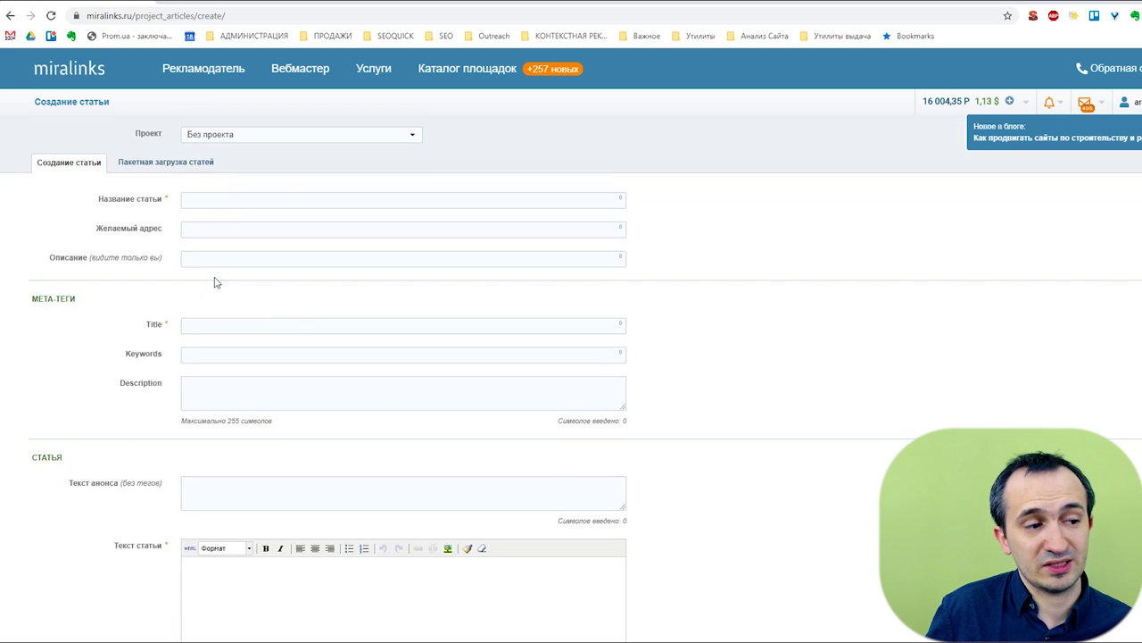
{"action": "scroll", "coordinate": [214, 282], "scroll_direction": "down", "scroll_amount": 5}
{"action": "left_click", "coordinate": [248, 210]}
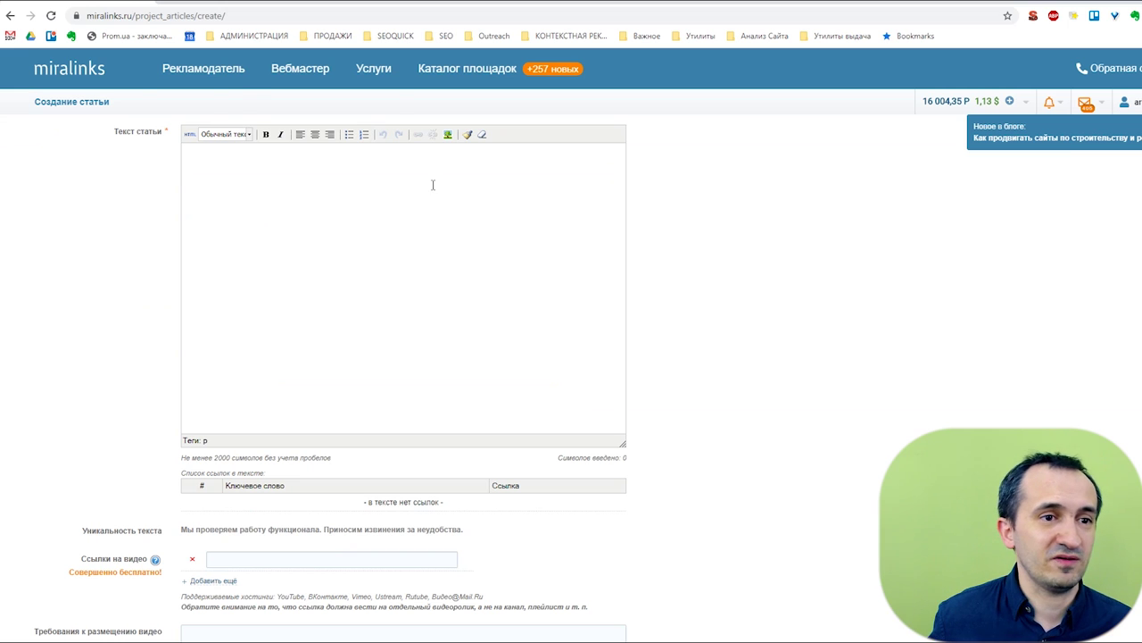
Return to the article list, open "Рецепты постных тортов для будней и праздников" and review its details and text.
{"action": "left_click", "coordinate": [12, 16]}
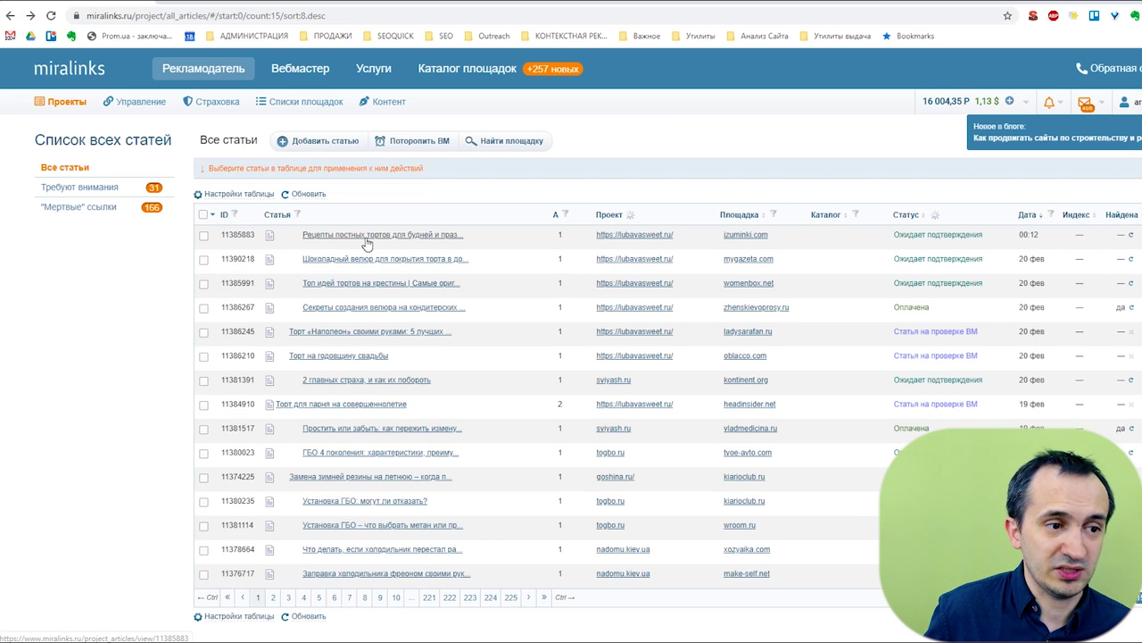
{"action": "left_click", "coordinate": [370, 235]}
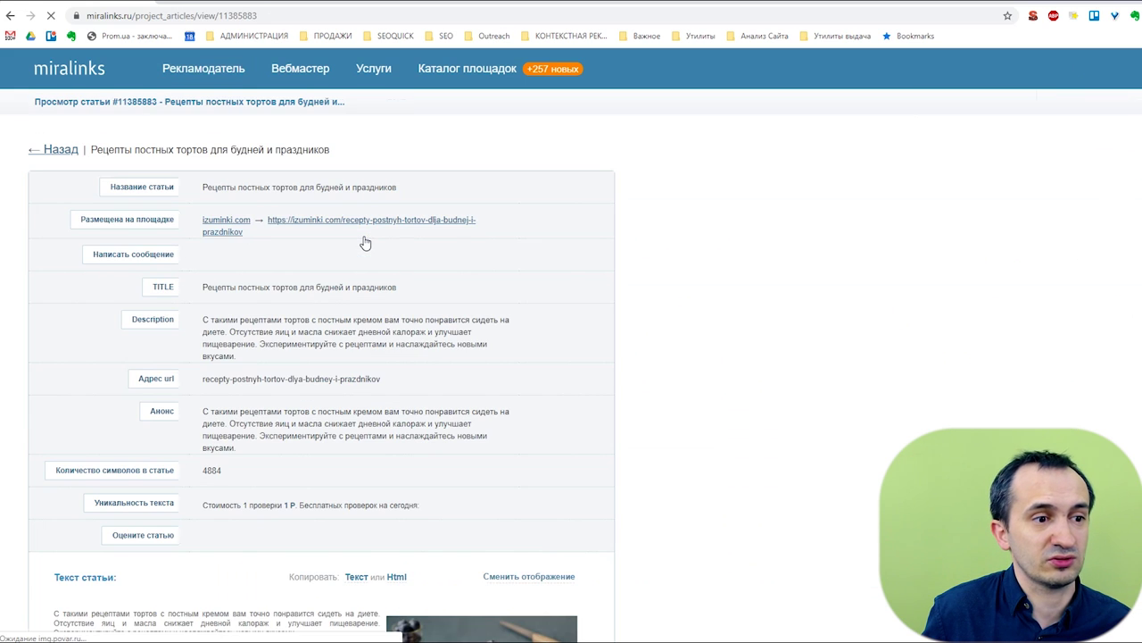
{"action": "scroll", "coordinate": [402, 273], "scroll_direction": "down", "scroll_amount": 12}
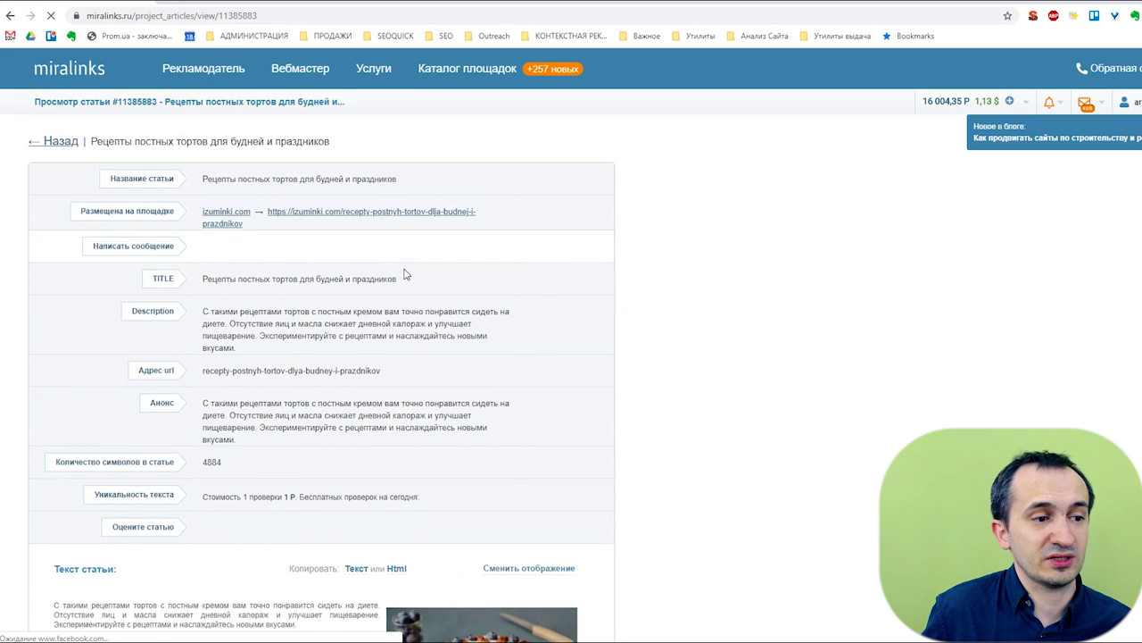
{"action": "scroll", "coordinate": [404, 273], "scroll_direction": "down", "scroll_amount": 10}
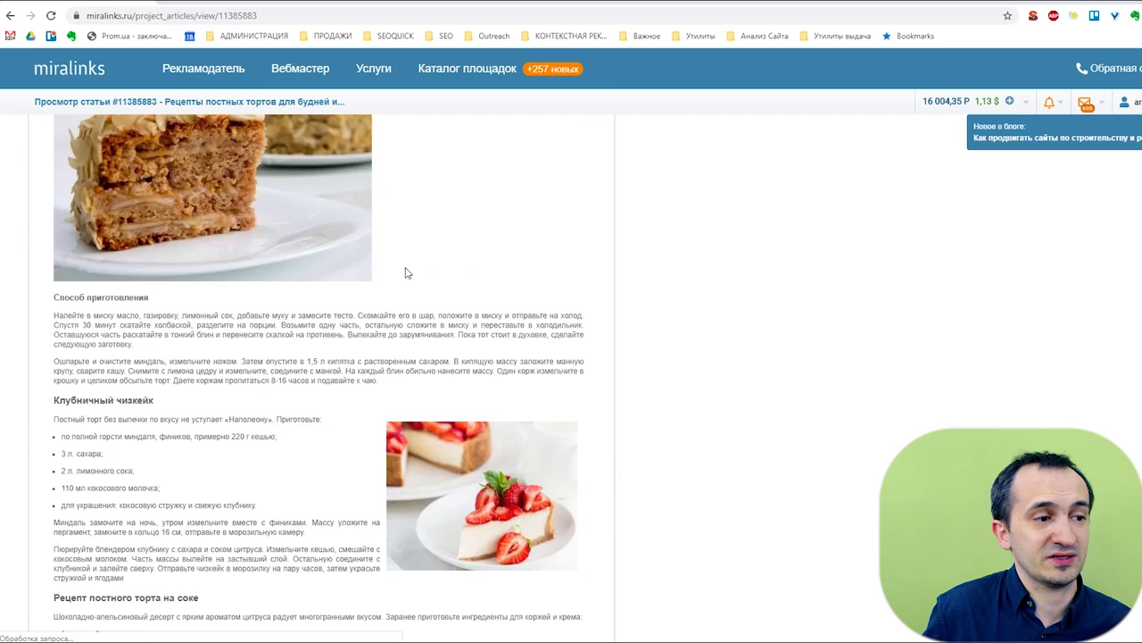
{"action": "scroll", "coordinate": [214, 326], "scroll_direction": "up", "scroll_amount": 20}
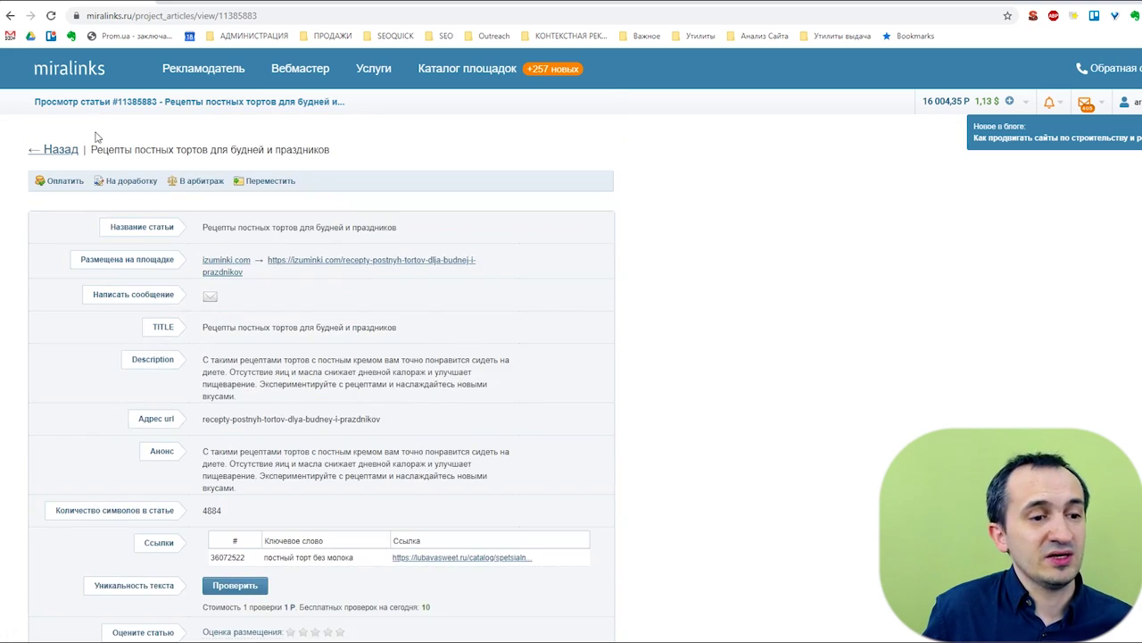
Open the article about refilling a refrigerator with freon, placed on make-self.net, review its details and text, and return to the article list.
{"action": "left_click", "coordinate": [9, 16]}
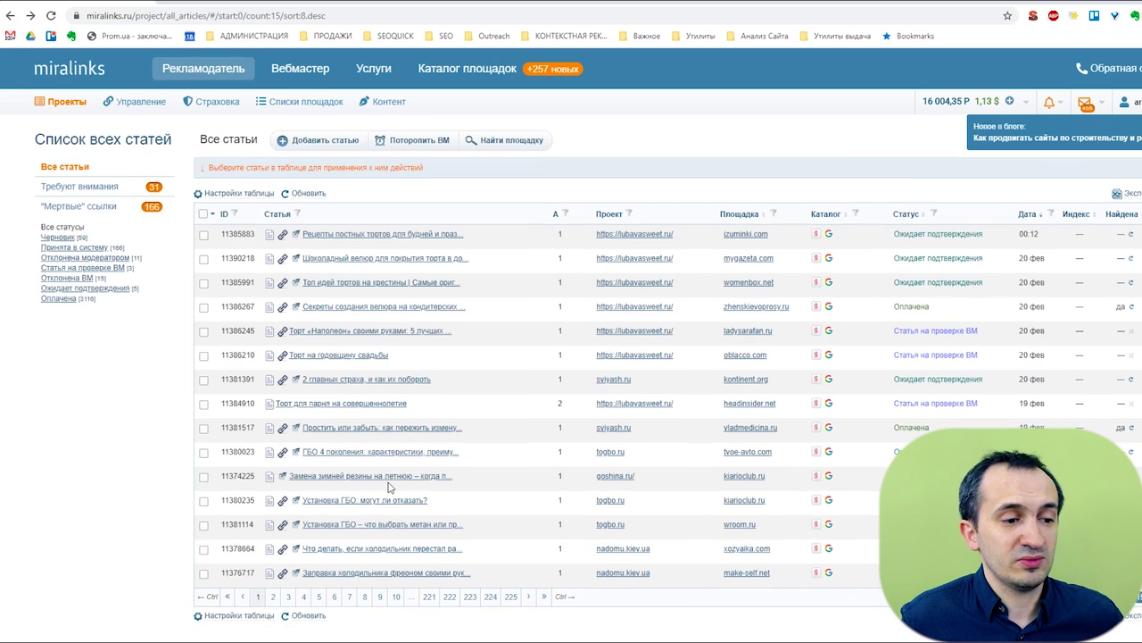
{"action": "scroll", "coordinate": [373, 450], "scroll_direction": "down", "scroll_amount": 2}
{"action": "mouse_move", "coordinate": [373, 451]}
{"action": "left_click", "coordinate": [514, 441]}
{"action": "scroll", "coordinate": [357, 421], "scroll_direction": "down", "scroll_amount": 5}
{"action": "scroll", "coordinate": [357, 421], "scroll_direction": "down", "scroll_amount": 10}
{"action": "scroll", "coordinate": [362, 396], "scroll_direction": "down", "scroll_amount": 12}
{"action": "scroll", "coordinate": [361, 393], "scroll_direction": "up", "scroll_amount": 9}
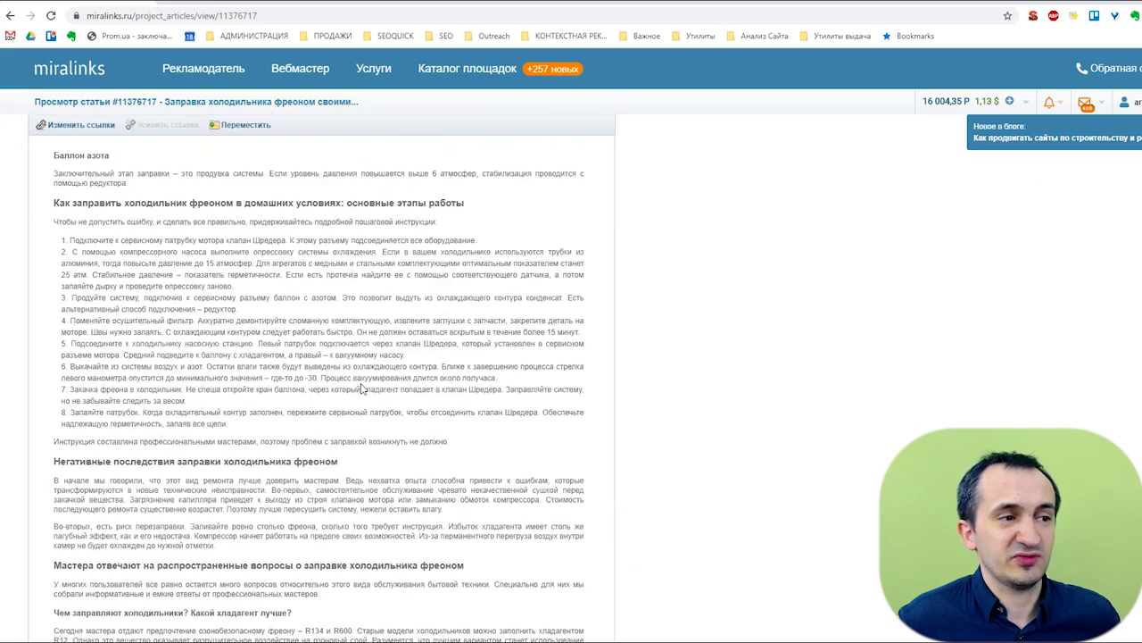
{"action": "scroll", "coordinate": [362, 393], "scroll_direction": "up", "scroll_amount": 6}
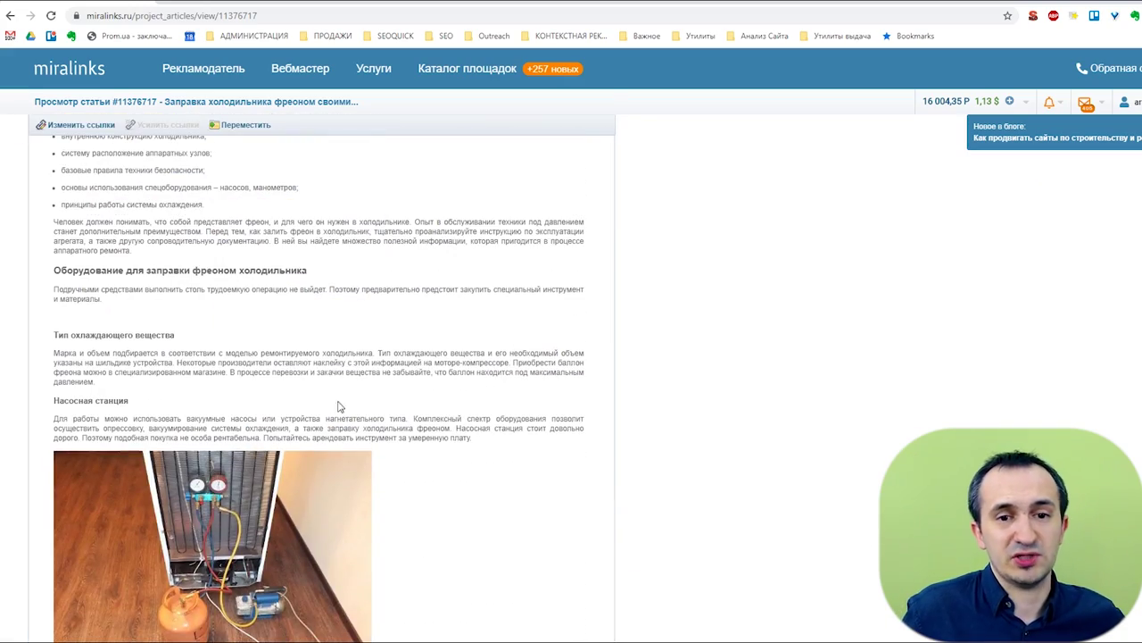
{"action": "scroll", "coordinate": [284, 375], "scroll_direction": "up", "scroll_amount": 8}
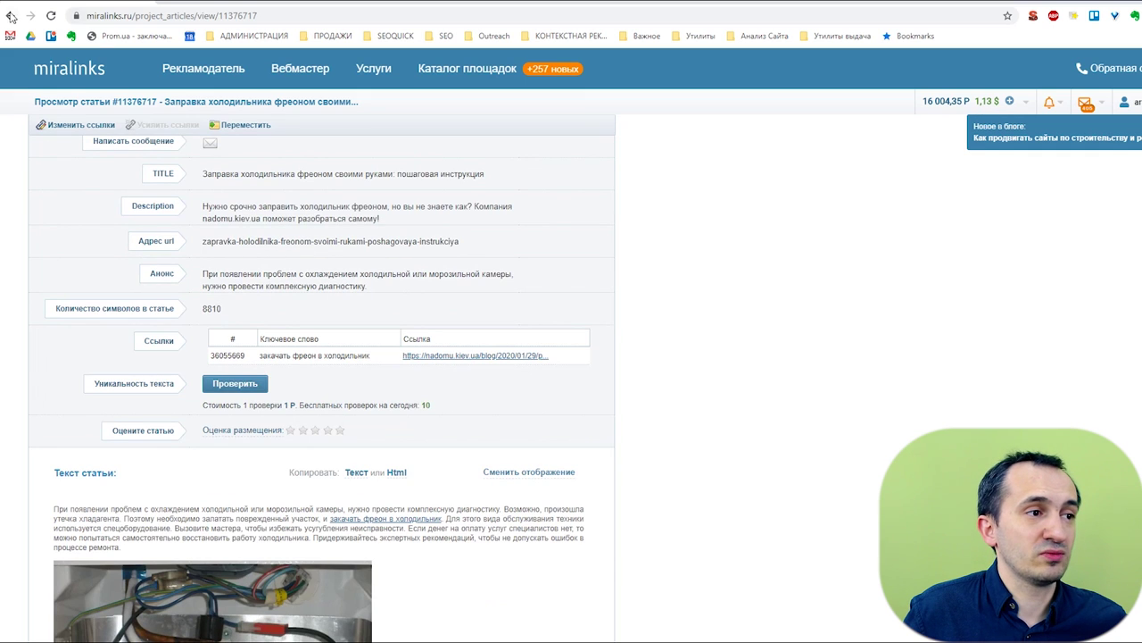
{"action": "left_click", "coordinate": [9, 16]}
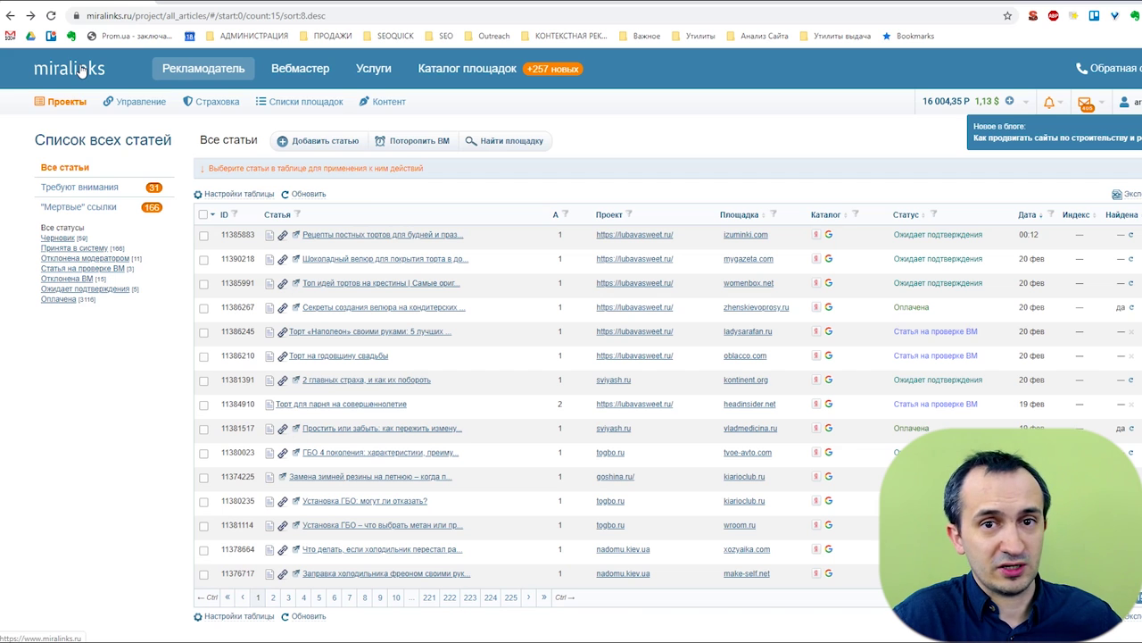
Switch to the other browser page, go to ahrefs.com and sign in to the account dashboard.
{"action": "left_click", "coordinate": [176, 4]}
{"action": "left_click", "coordinate": [230, 15]}
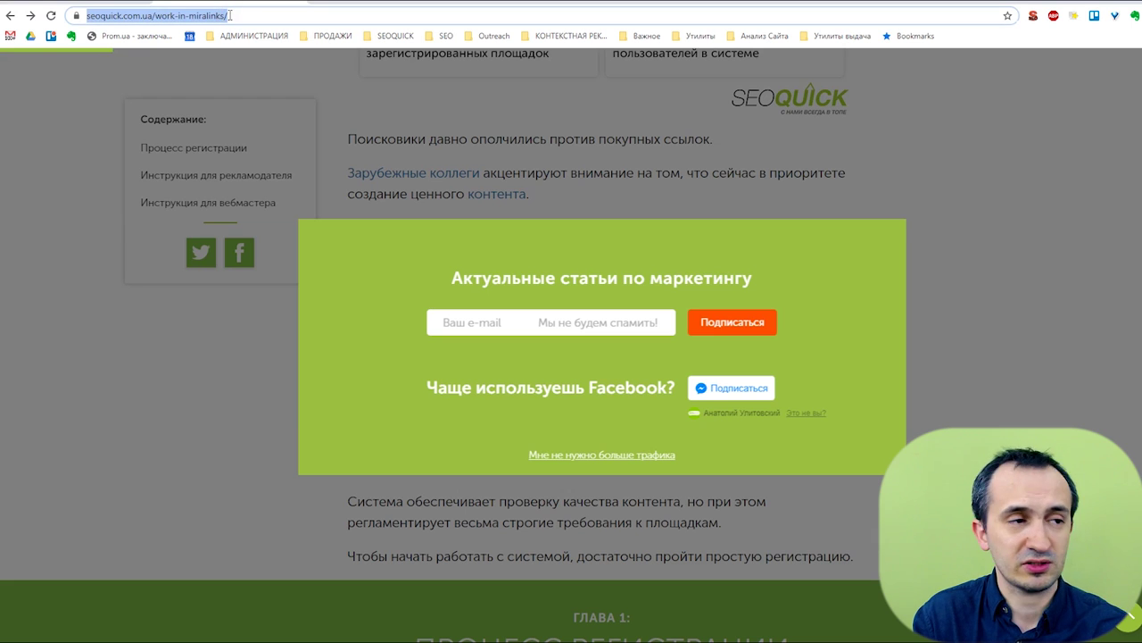
{"action": "type", "text": "ahrefs.com"}
{"action": "key", "text": "Return"}
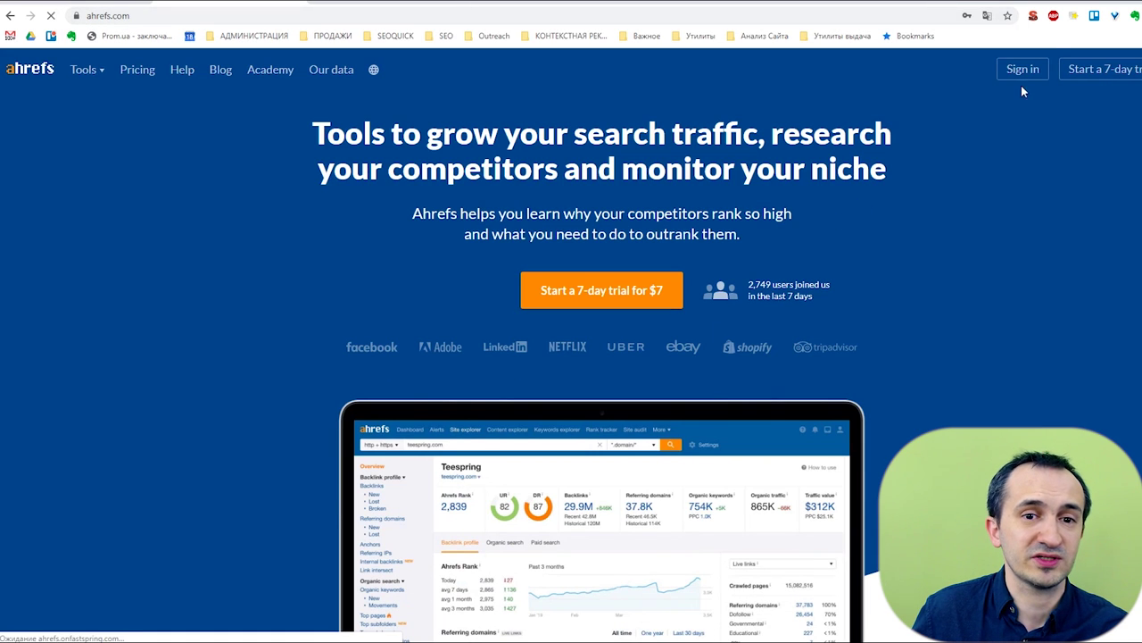
{"action": "left_click", "coordinate": [1028, 71]}
{"action": "left_click", "coordinate": [518, 432]}
{"action": "left_click", "coordinate": [548, 482]}
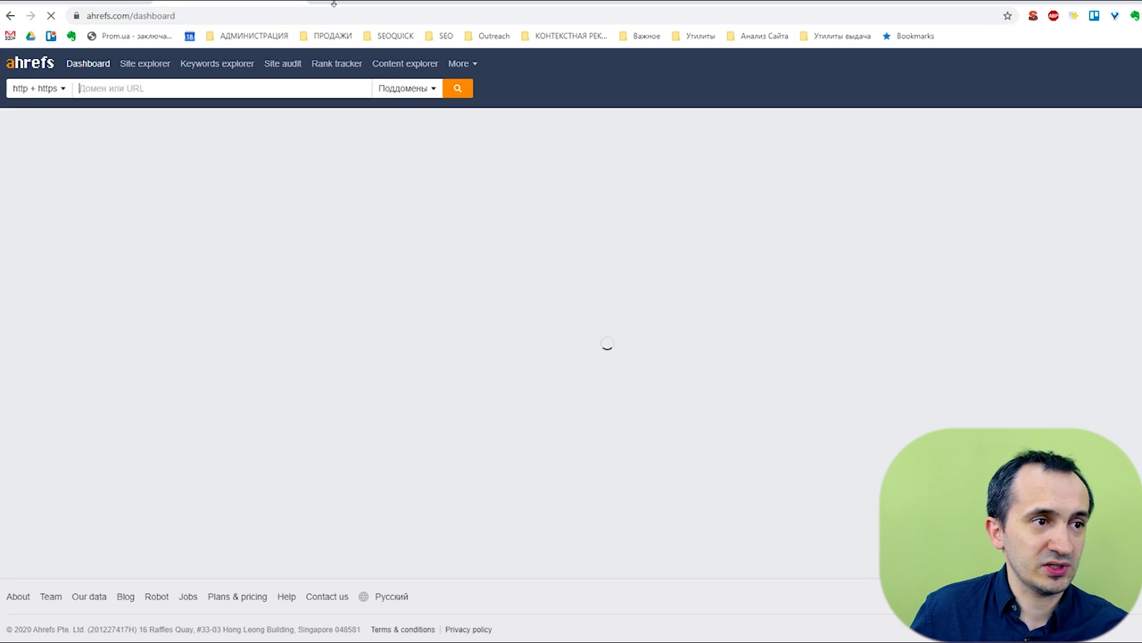
Search Google for "блоги по ремонту стиральных машин" in place of the open YouTube page.
{"action": "left_click", "coordinate": [330, 5]}
{"action": "left_click", "coordinate": [383, 15]}
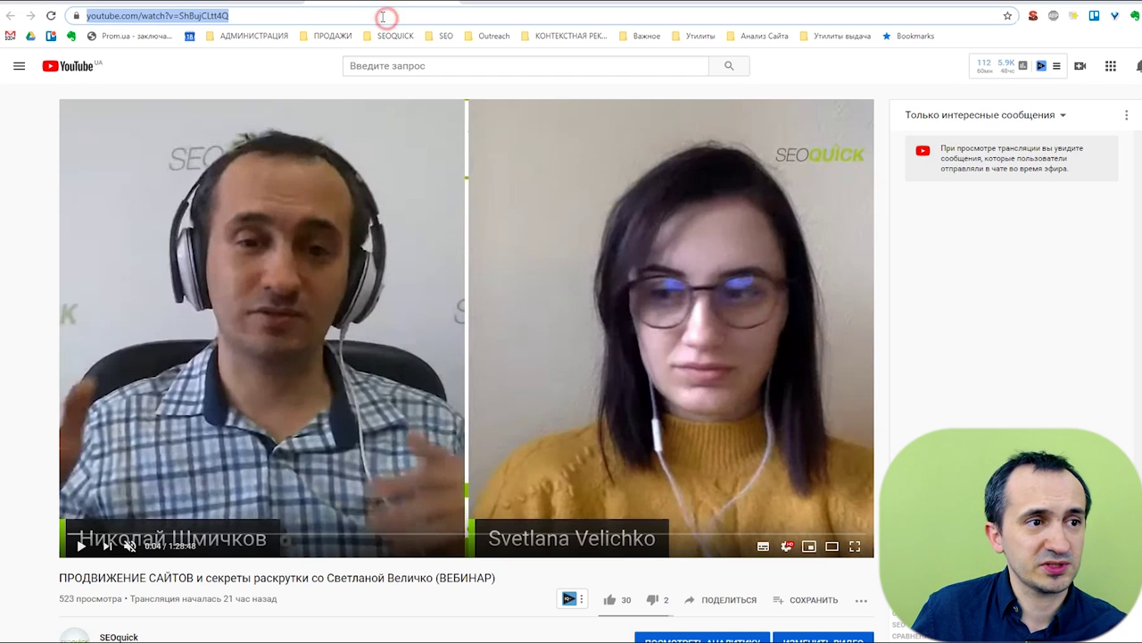
{"action": "type", "text": "БЛОГИ ПО se"}
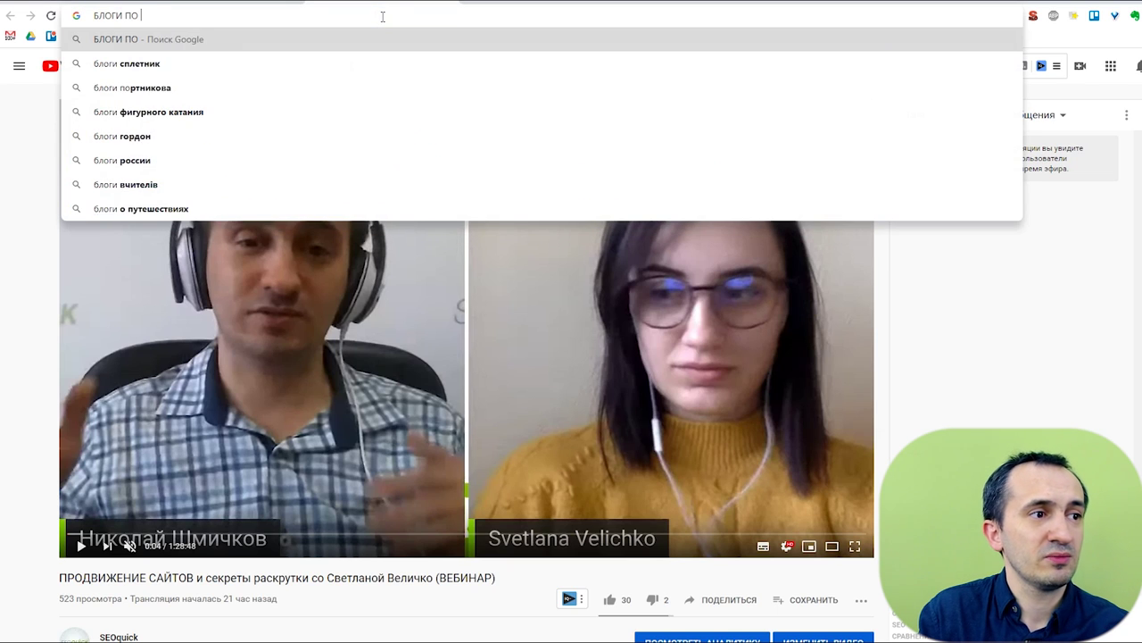
{"action": "key", "text": "BackSpace"}
{"action": "key", "text": "BackSpace"}
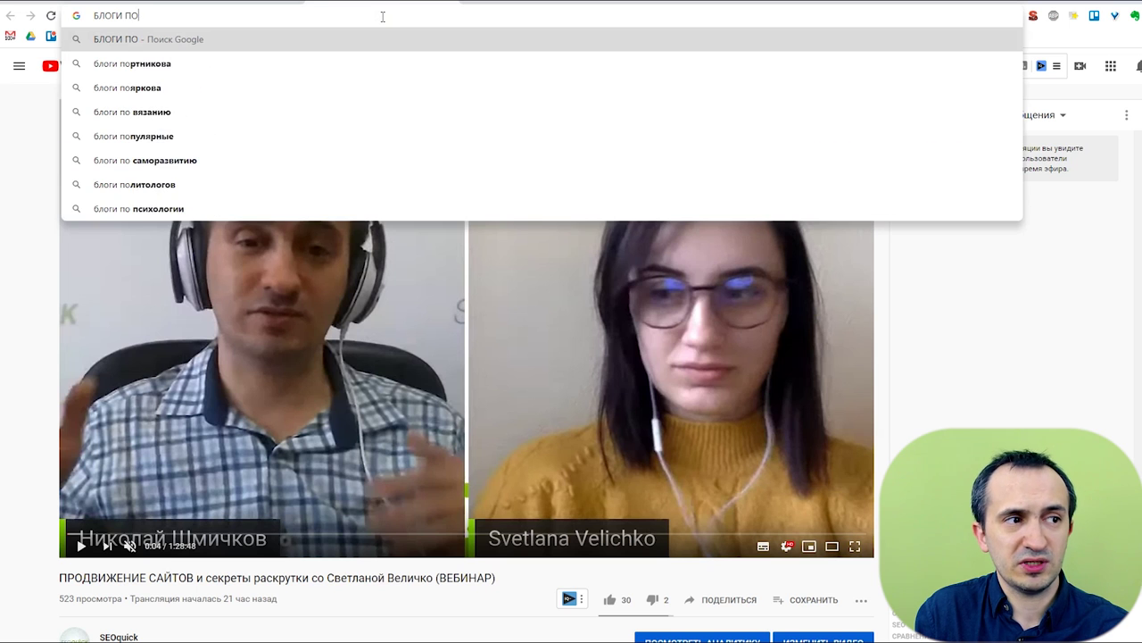
{"action": "type", "text": "ремонту"}
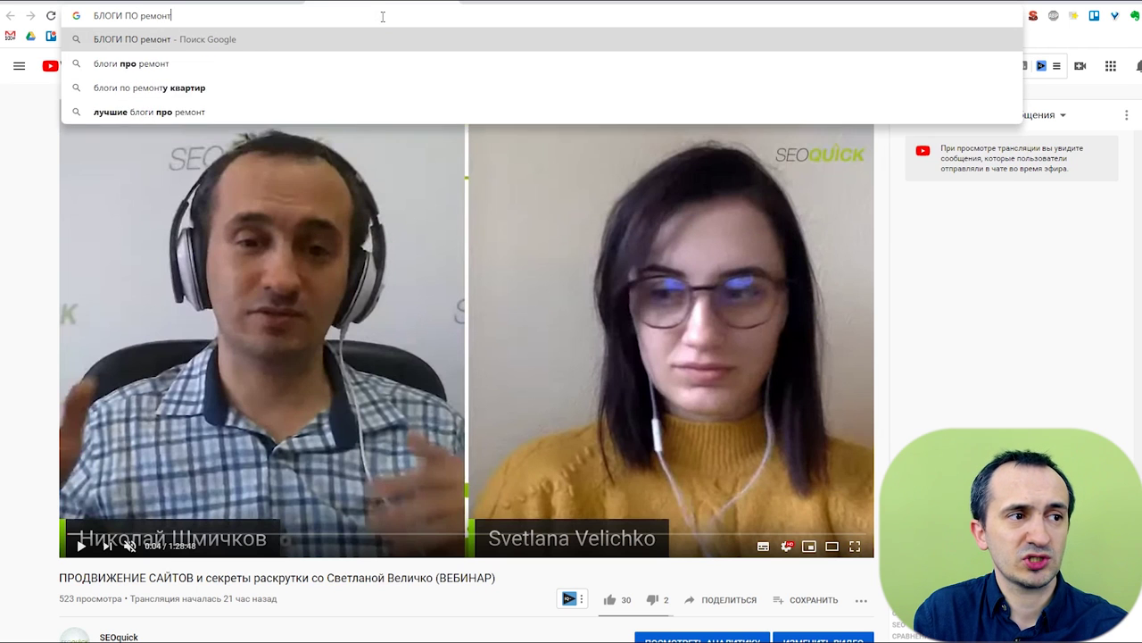
{"action": "key", "text": "Down"}
{"action": "key", "text": "BackSpace"}
{"action": "key", "text": "BackSpace"}
{"action": "key", "text": "BackSpace"}
{"action": "key", "text": "BackSpace"}
{"action": "key", "text": "BackSpace"}
{"action": "key", "text": "BackSpace"}
{"action": "key", "text": "BackSpace"}
{"action": "type", "text": "стир"}
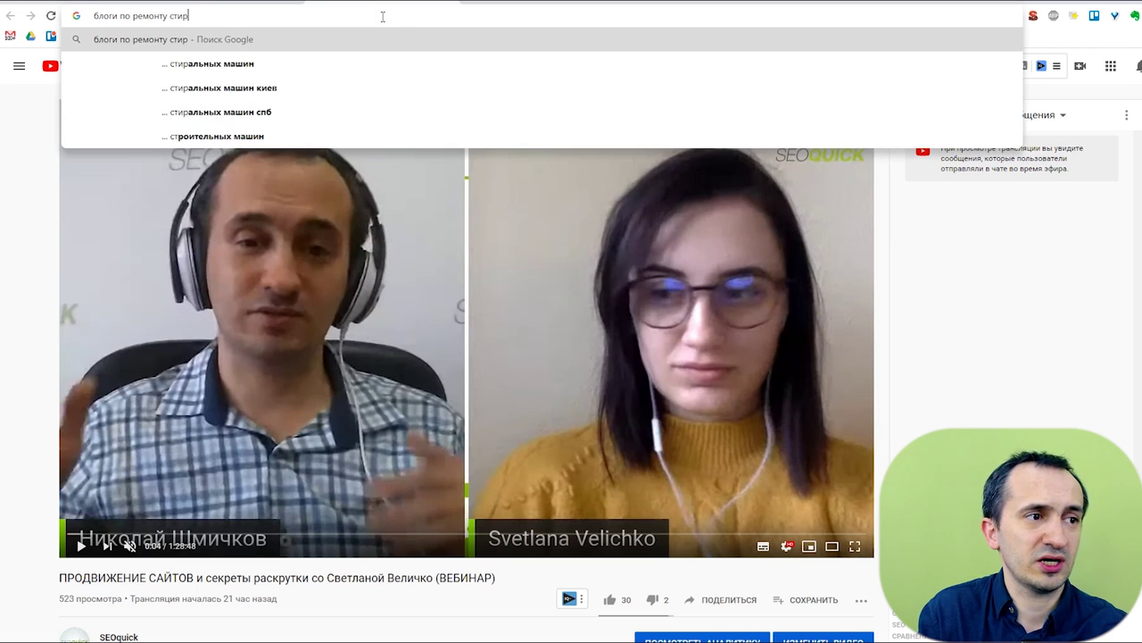
{"action": "type", "text": "альных машин"}
{"action": "key", "text": "Return"}
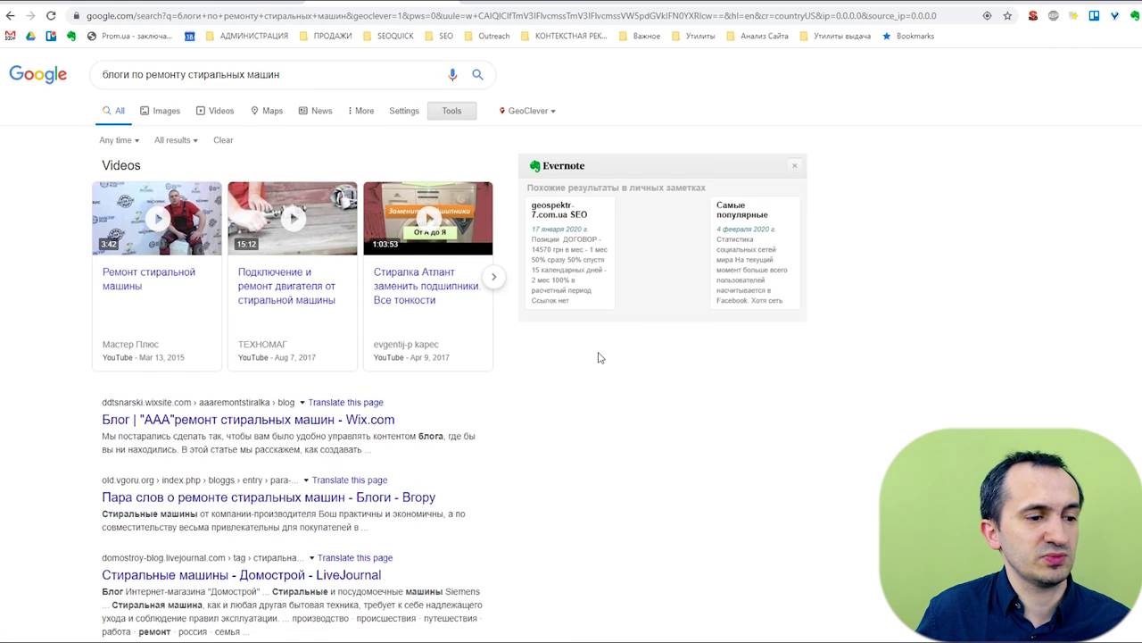
Extract the search results with the SERPS '18 bookmarklet, select the whole Links - Title - Description list and look through the extracted URLs.
{"action": "scroll", "coordinate": [600, 357], "scroll_direction": "down", "scroll_amount": 4}
{"action": "scroll", "coordinate": [598, 362], "scroll_direction": "up", "scroll_amount": 5}
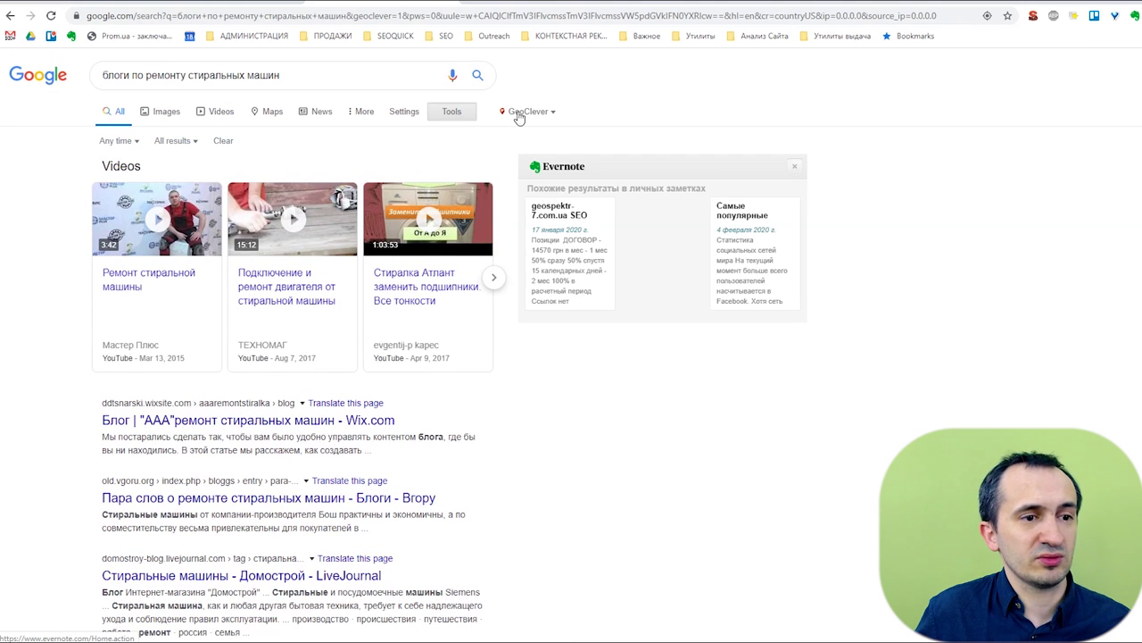
{"action": "left_click", "coordinate": [839, 35]}
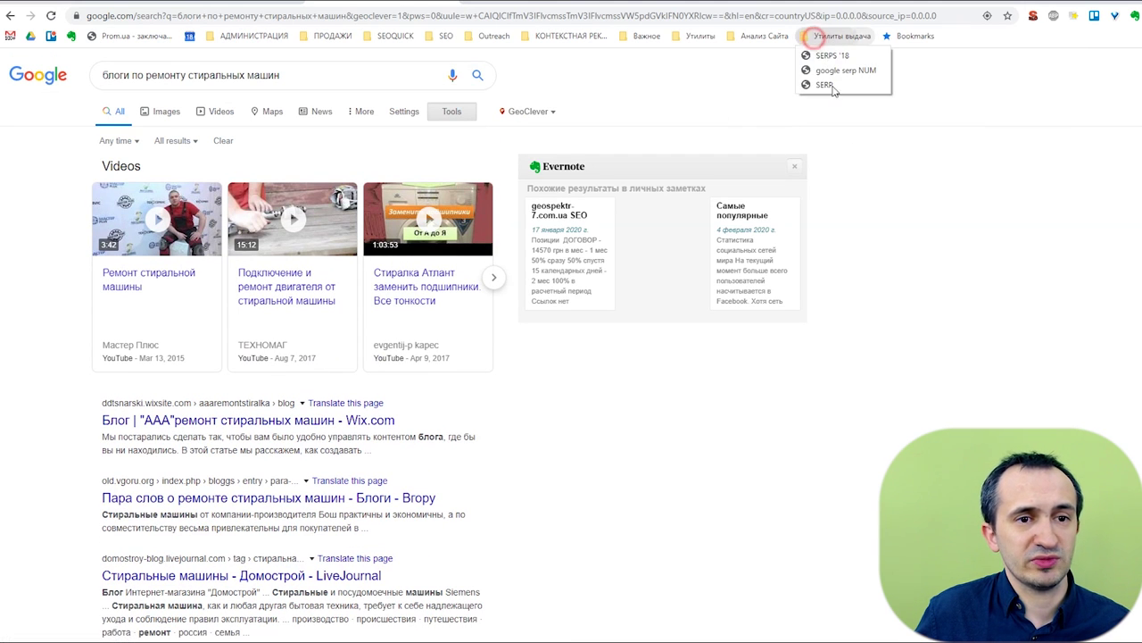
{"action": "left_click", "coordinate": [834, 51]}
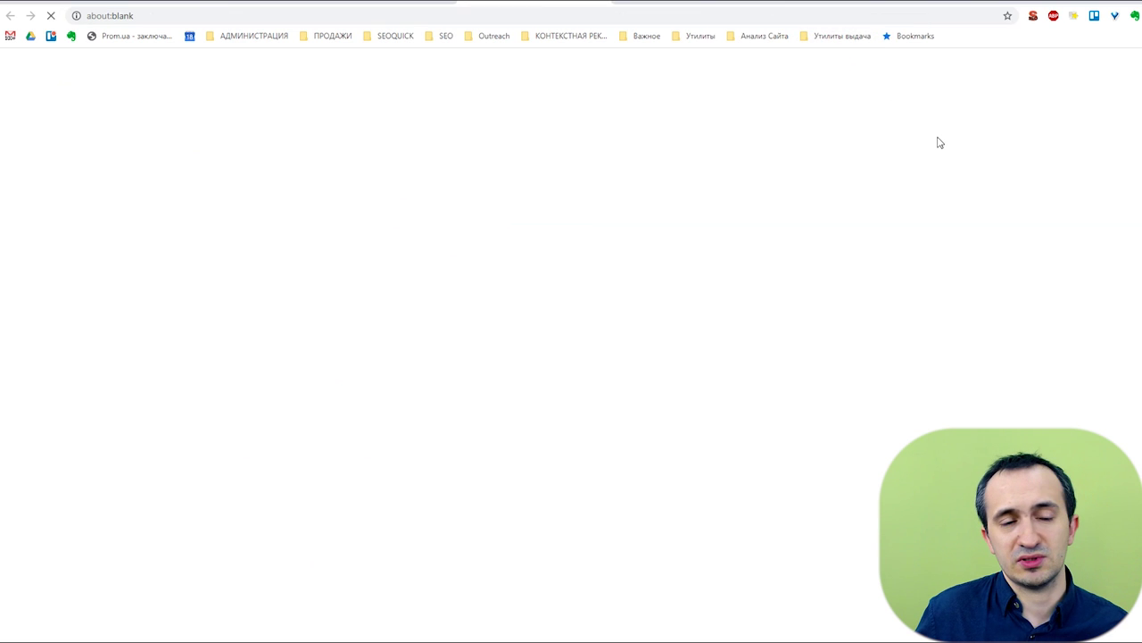
{"action": "scroll", "coordinate": [572, 339], "scroll_direction": "down", "scroll_amount": 20}
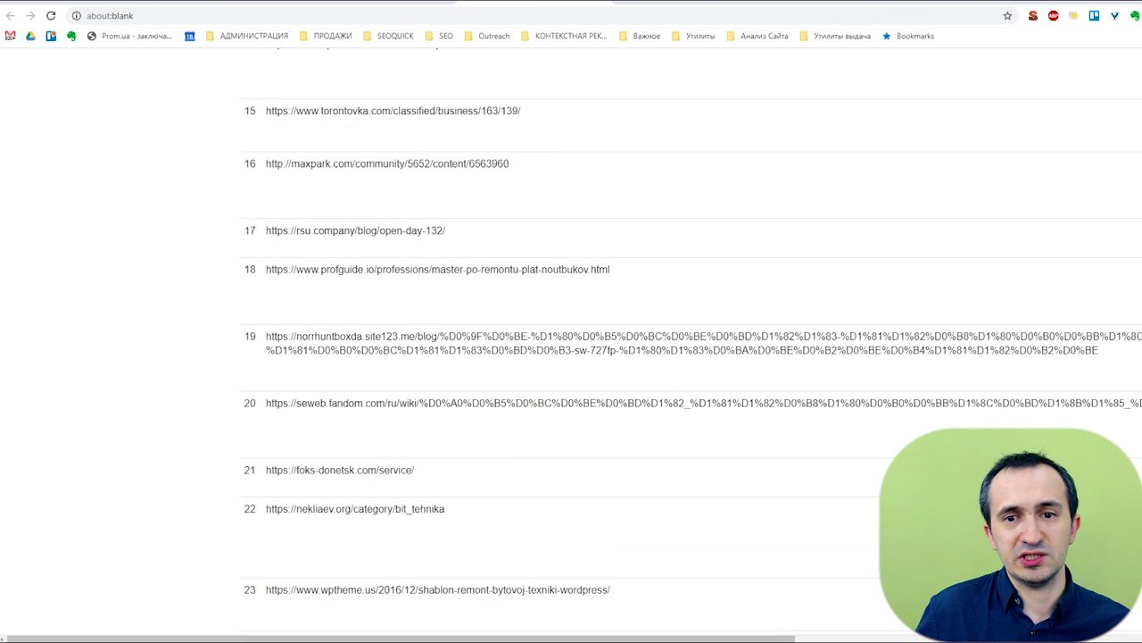
{"action": "left_click", "coordinate": [749, 530]}
{"action": "key", "text": "ctrl+a"}
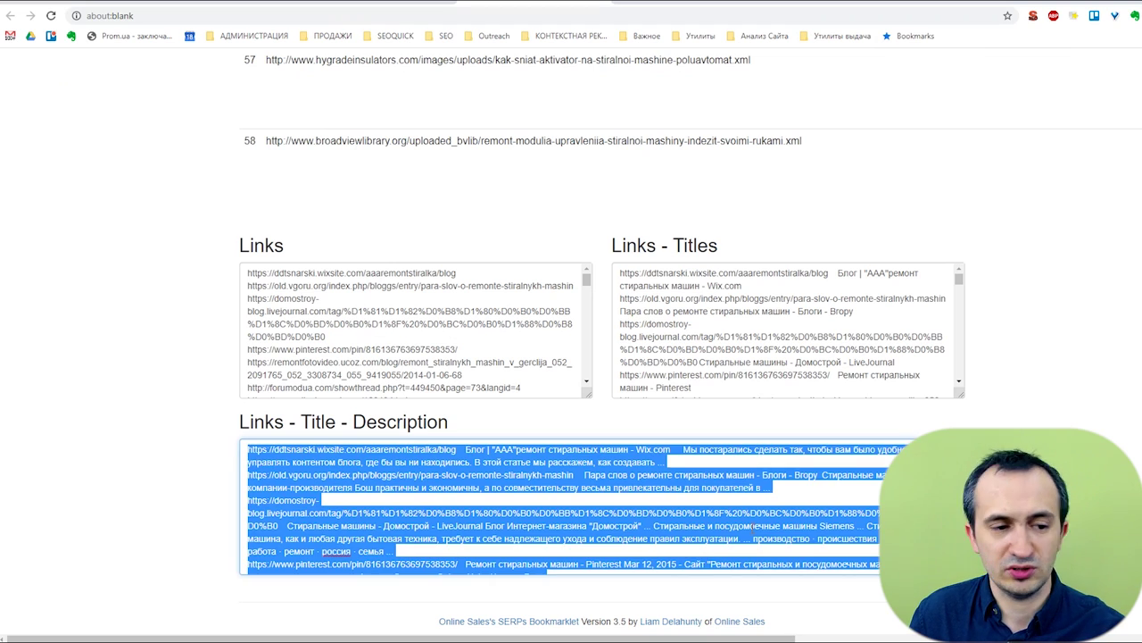
{"action": "scroll", "coordinate": [807, 379], "scroll_direction": "up", "scroll_amount": 20}
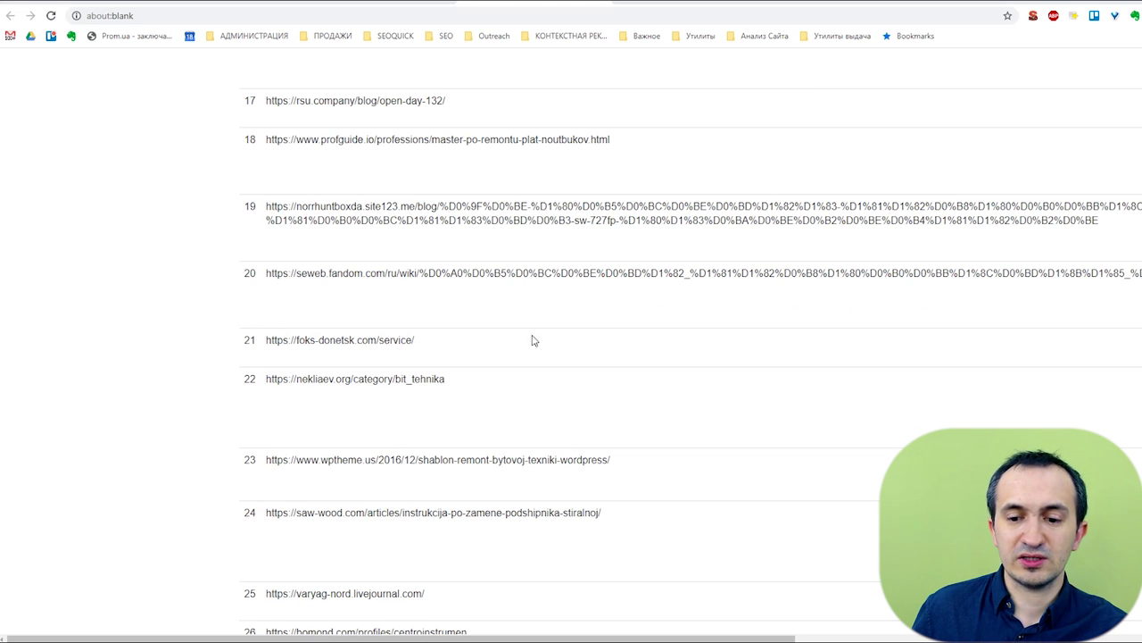
{"action": "scroll", "coordinate": [770, 390], "scroll_direction": "up", "scroll_amount": 15}
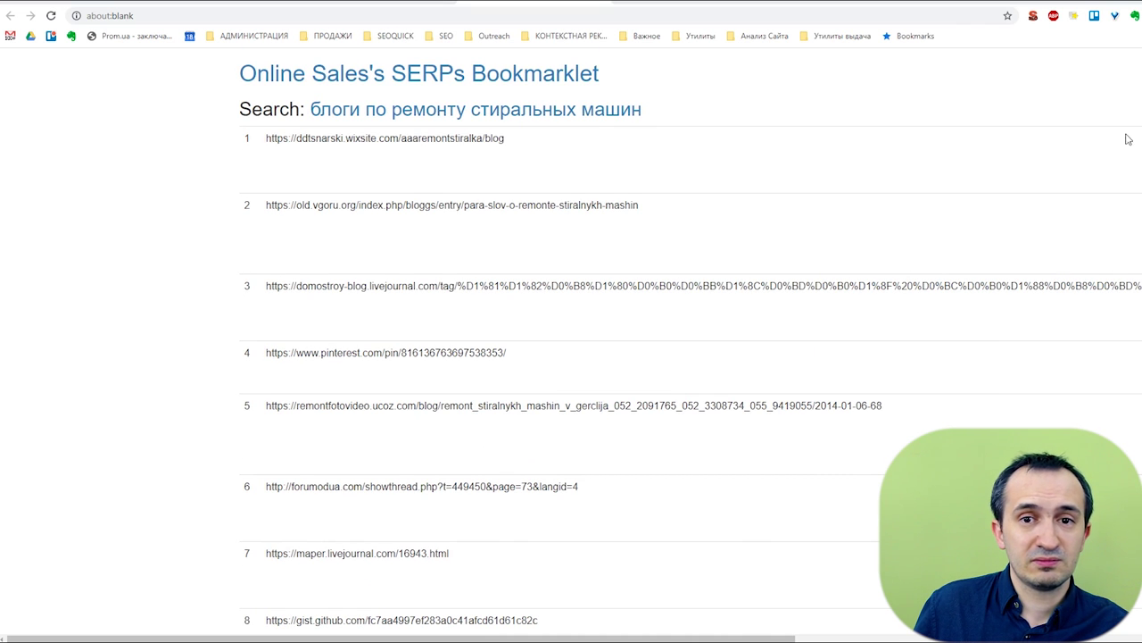
Try to paste the extracted search results into an Excel worksheet.
{"action": "key", "text": "alt+Tab"}
{"action": "left_click", "coordinate": [548, 334]}
{"action": "left_click", "coordinate": [375, 264]}
{"action": "key", "text": "ctrl+v"}
{"action": "left_click", "coordinate": [525, 315]}
{"action": "left_click", "coordinate": [223, 364]}
Copy the entire Links - Title - Description list and paste it into the Excel worksheet starting at cell A1.
{"action": "scroll", "coordinate": [256, 411], "scroll_direction": "down", "scroll_amount": 2}
{"action": "scroll", "coordinate": [375, 471], "scroll_direction": "down", "scroll_amount": 20}
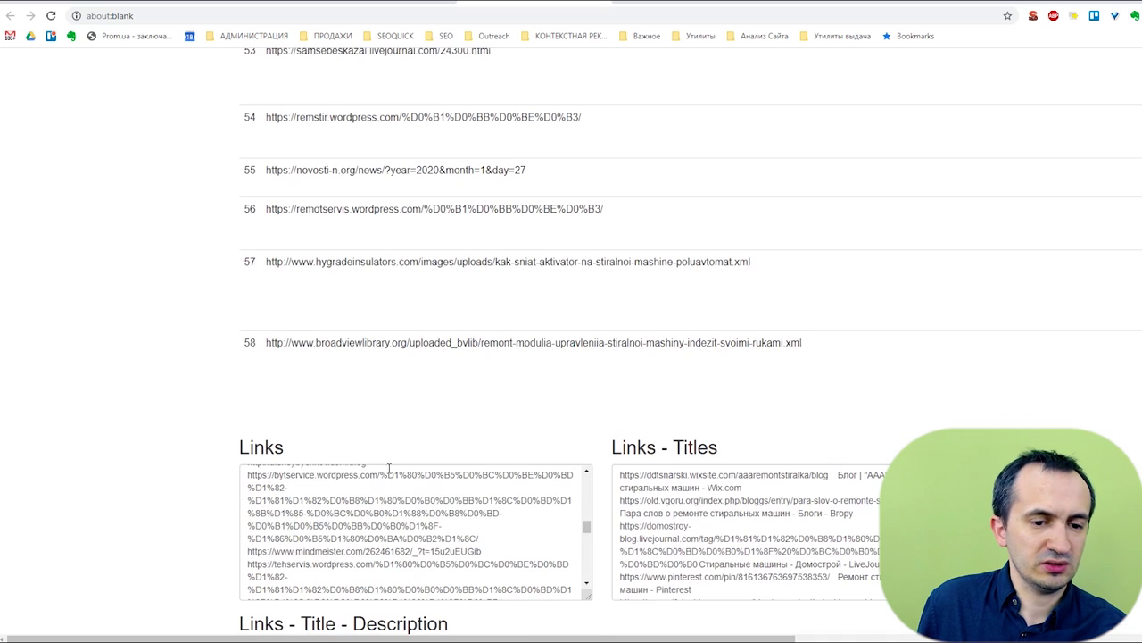
{"action": "scroll", "coordinate": [616, 522], "scroll_direction": "down", "scroll_amount": 5}
{"action": "scroll", "coordinate": [601, 526], "scroll_direction": "down", "scroll_amount": 2}
{"action": "left_click", "coordinate": [534, 508]}
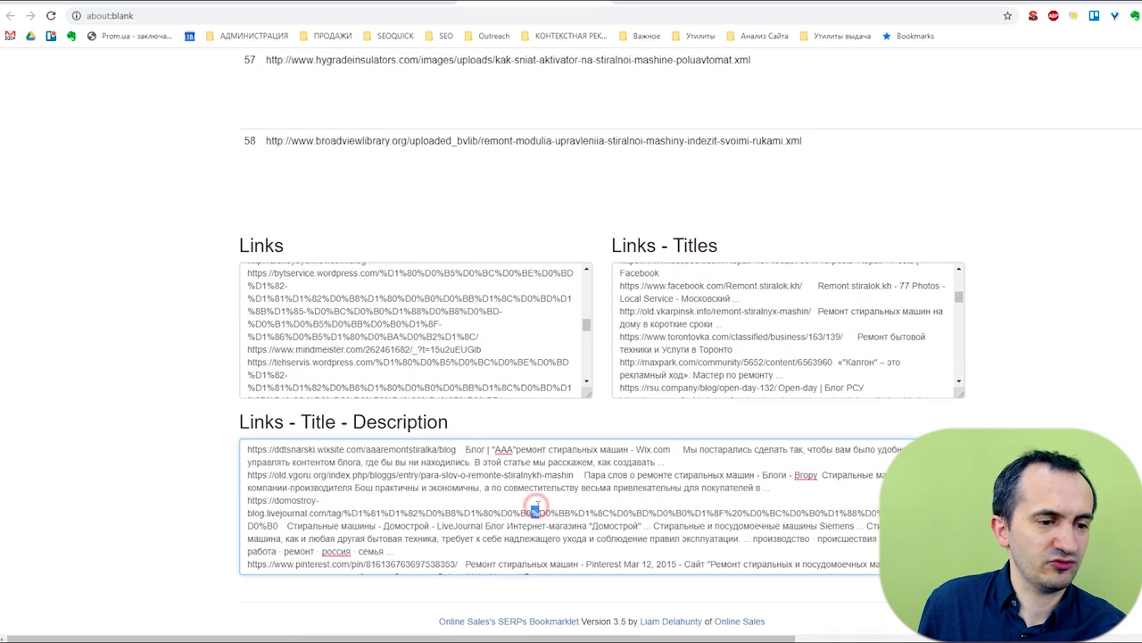
{"action": "key", "text": "ctrl+a"}
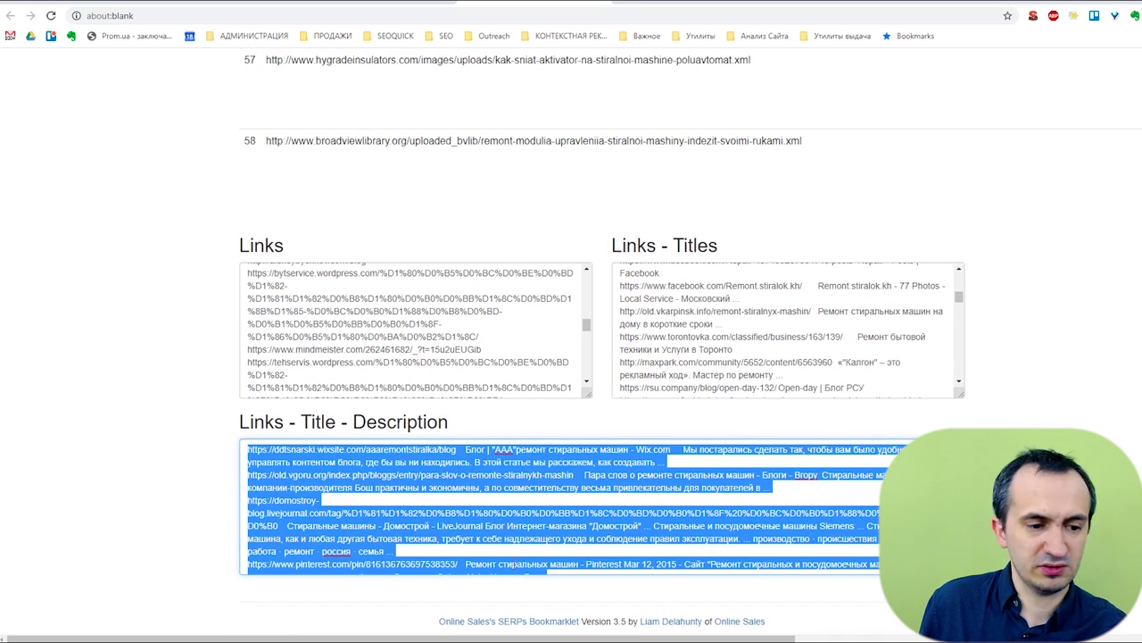
{"action": "key", "text": "alt+Tab"}
{"action": "left_click", "coordinate": [367, 265]}
{"action": "key", "text": "ctrl+v"}
Copy the URLs in column A of the worksheet and run them through Ahrefs batch analysis.
{"action": "left_click", "coordinate": [373, 252]}
{"action": "key", "text": "ctrl+c"}
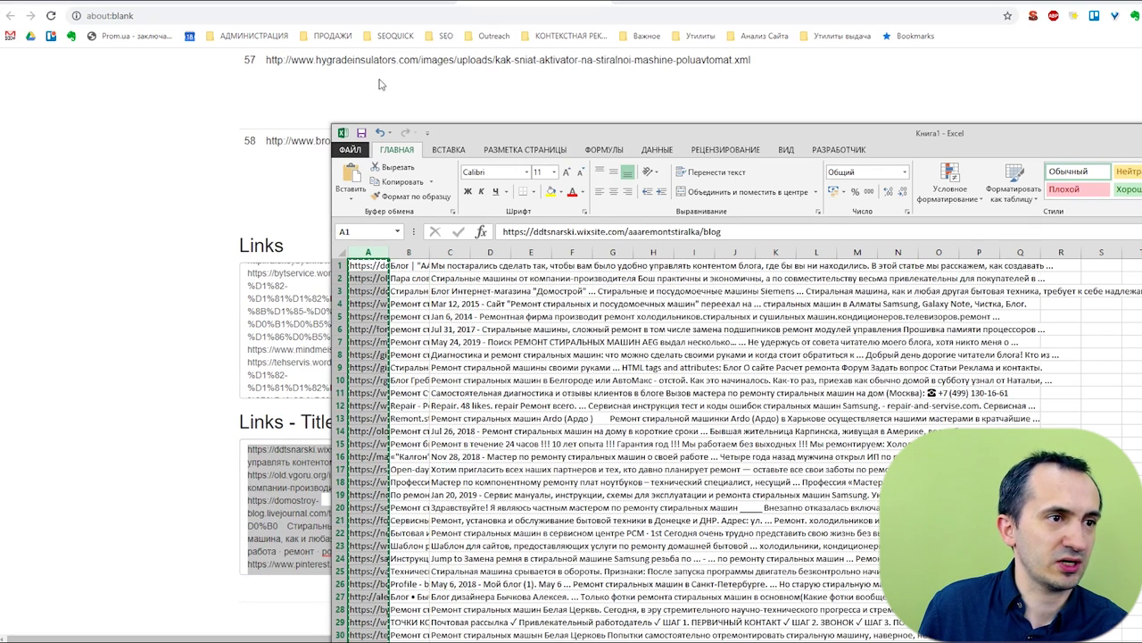
{"action": "left_click", "coordinate": [441, 18]}
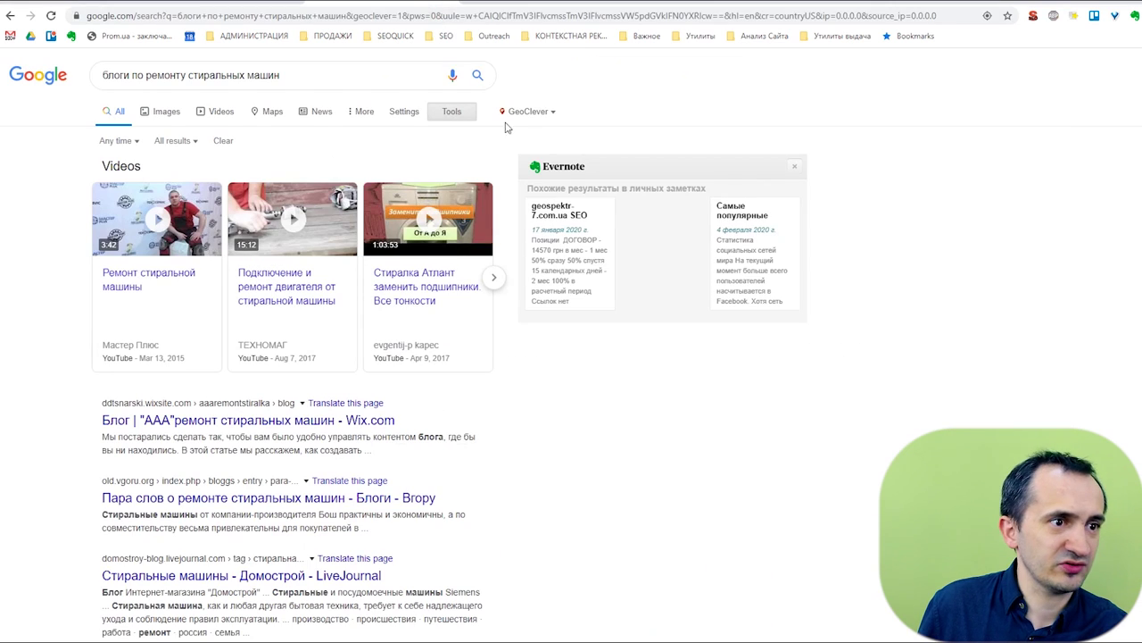
{"action": "left_click", "coordinate": [288, 6]}
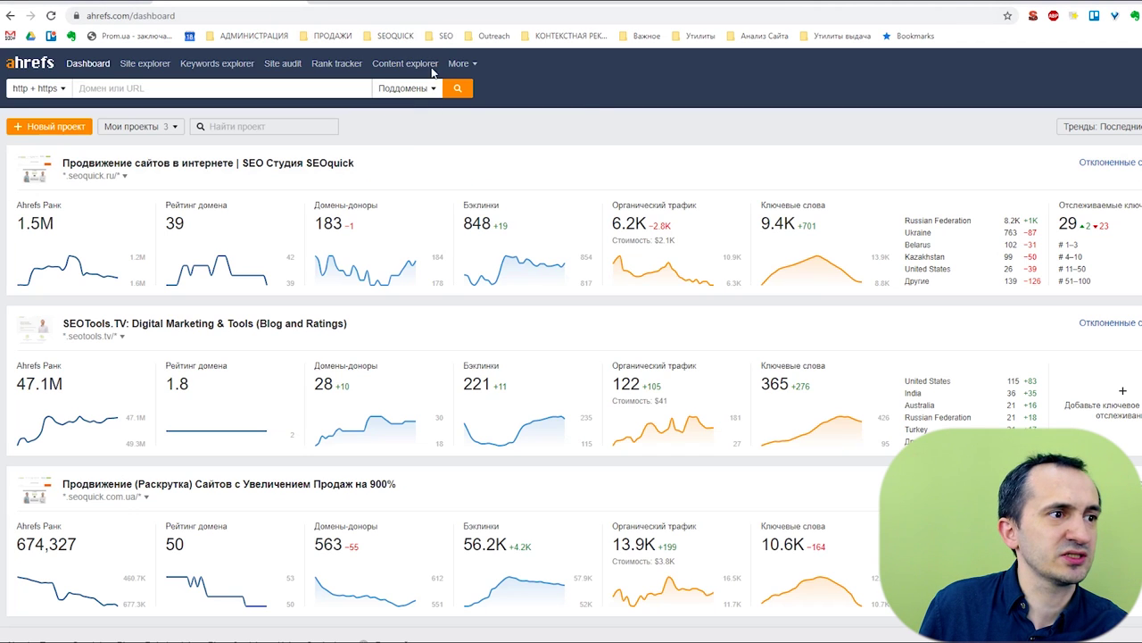
{"action": "left_click", "coordinate": [461, 64]}
{"action": "left_click", "coordinate": [481, 136]}
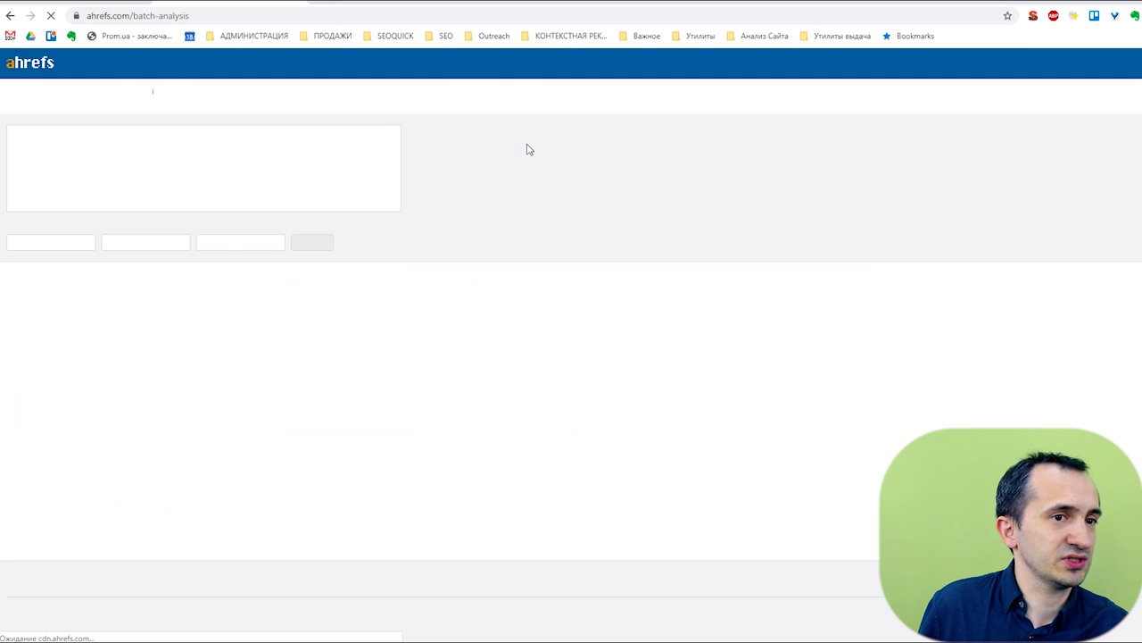
{"action": "left_click", "coordinate": [298, 158]}
{"action": "key", "text": "ctrl+v"}
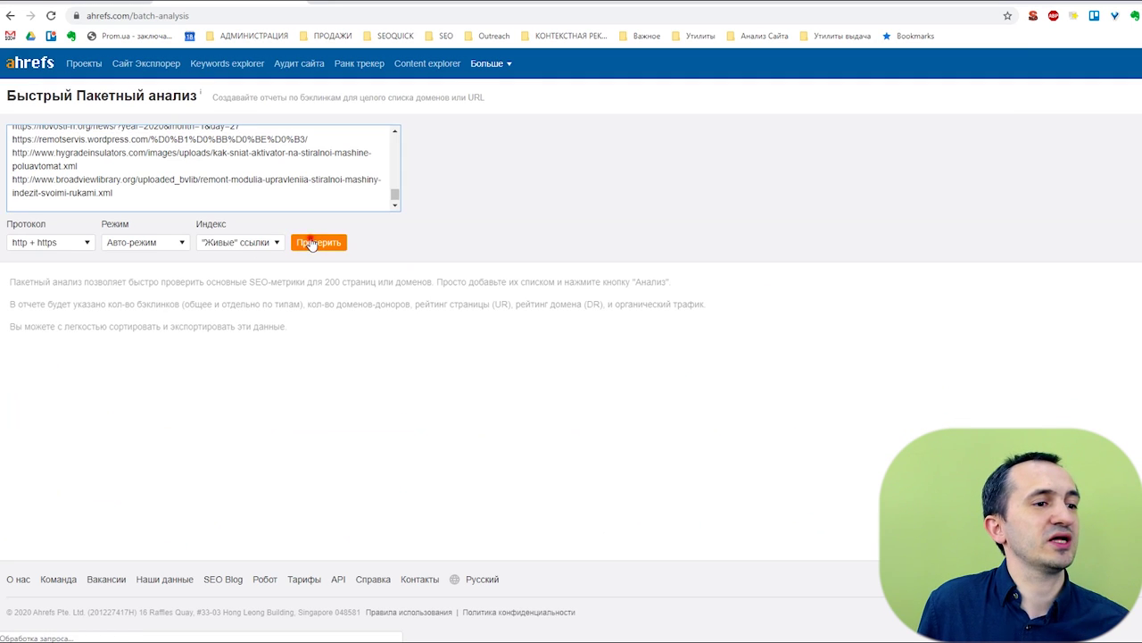
{"action": "left_click", "coordinate": [307, 240]}
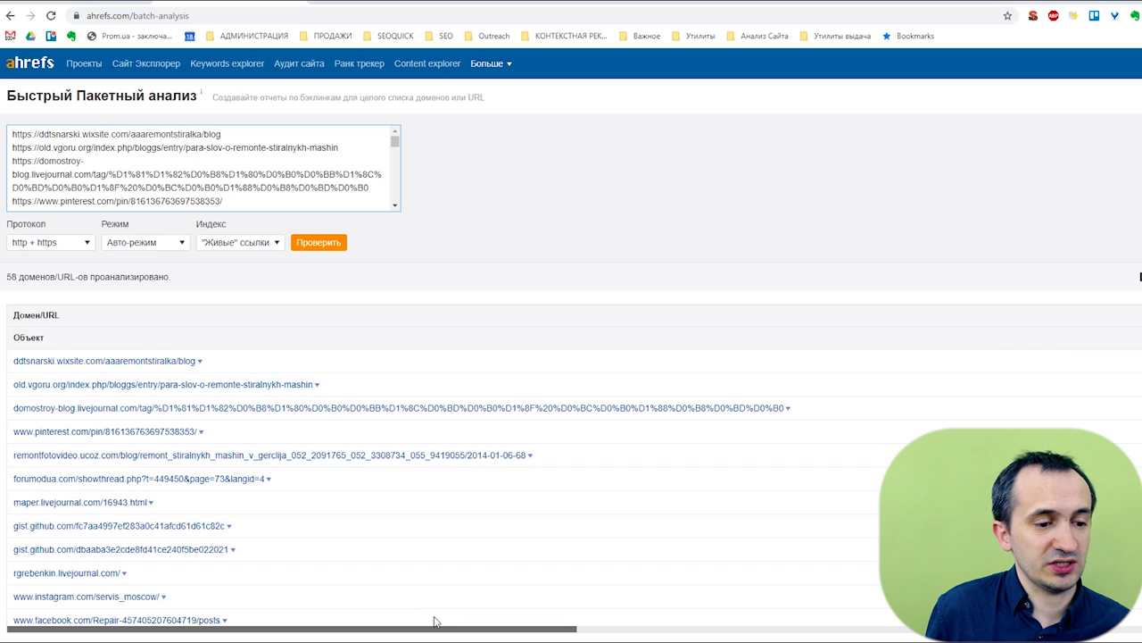
Check the organic search, Ahrefs rating and referring domain columns for the analysed URLs and export the batch analysis as a CSV file.
{"action": "left_click_drag", "start_coordinate": [450, 629], "coordinate": [730, 627]}
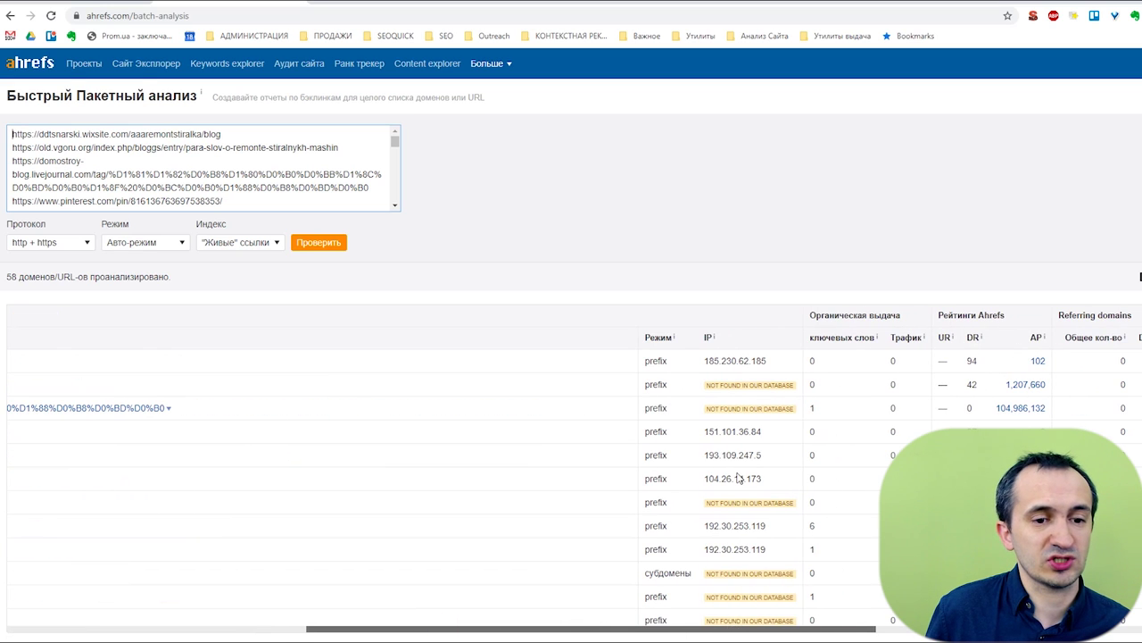
{"action": "scroll", "coordinate": [814, 351], "scroll_direction": "down", "scroll_amount": 1}
{"action": "left_click", "coordinate": [857, 630]}
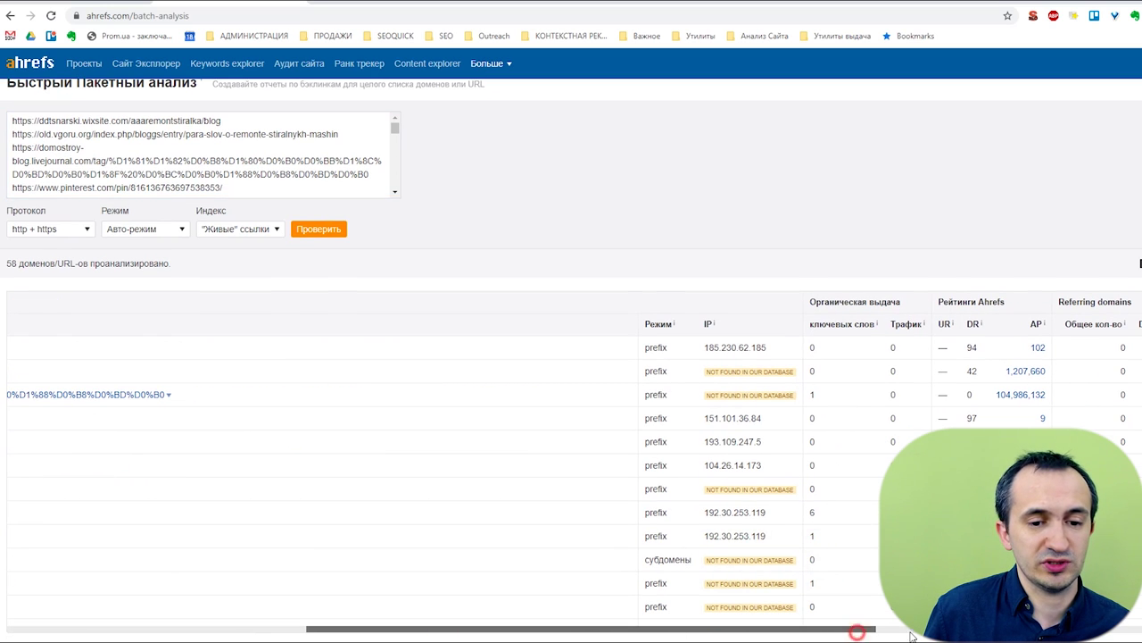
{"action": "scroll", "coordinate": [1133, 268], "scroll_direction": "down", "scroll_amount": 15}
{"action": "scroll", "coordinate": [1097, 365], "scroll_direction": "up", "scroll_amount": 3}
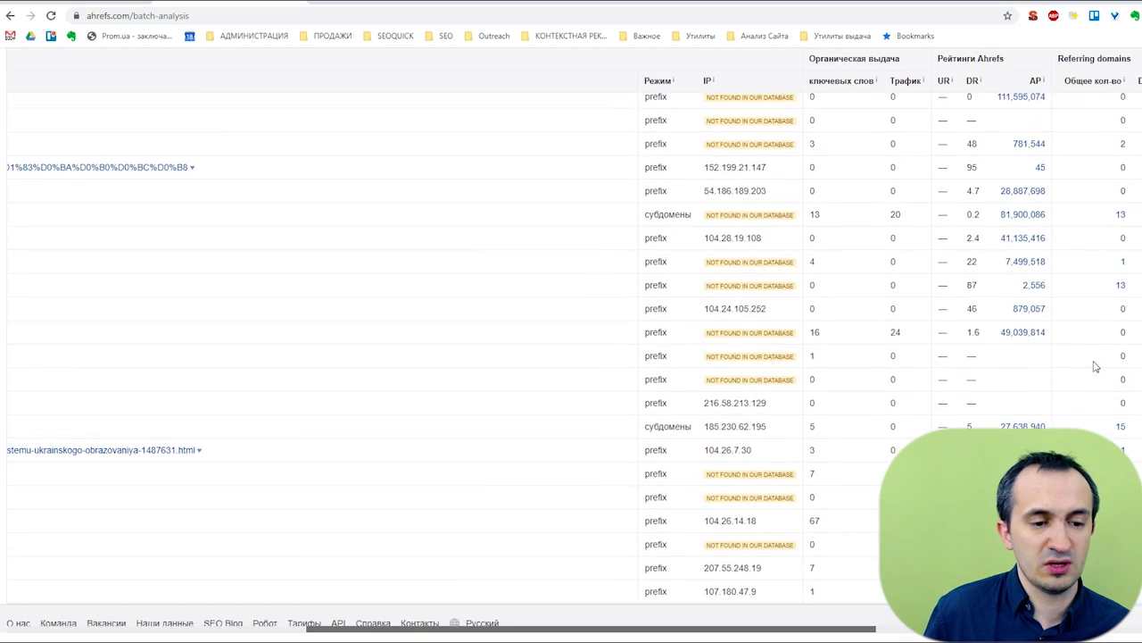
{"action": "scroll", "coordinate": [800, 318], "scroll_direction": "up", "scroll_amount": 10}
{"action": "left_click", "coordinate": [1139, 277]}
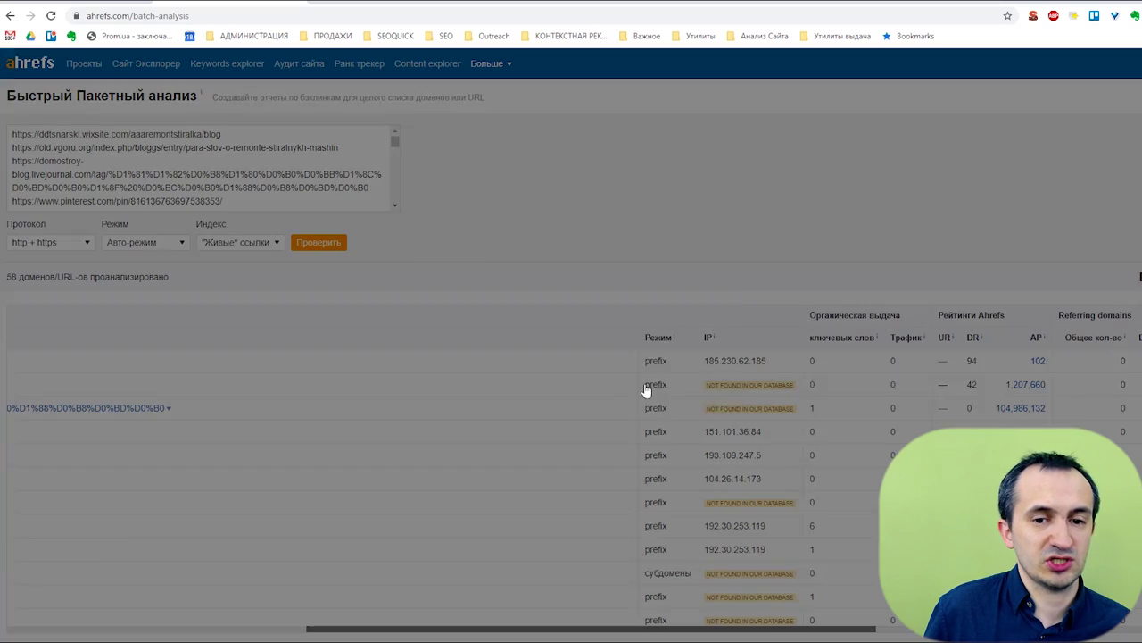
{"action": "left_click", "coordinate": [700, 403]}
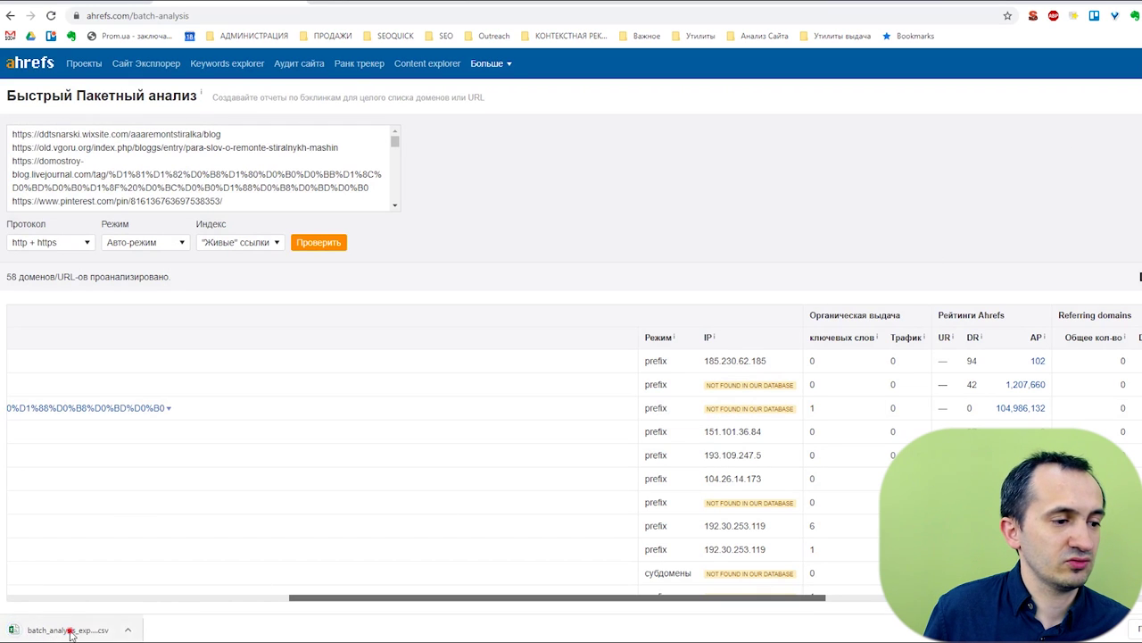
Open the exported batch analysis CSV in Excel and clear the contents of the URL Rating column E.
{"action": "left_click", "coordinate": [89, 627]}
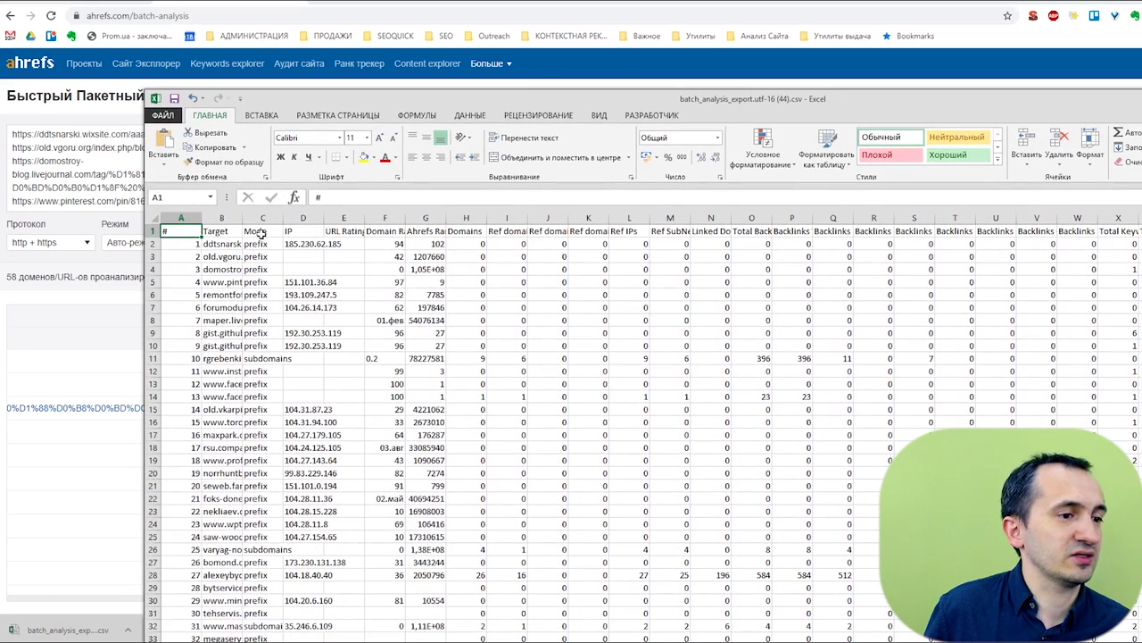
{"action": "left_click", "coordinate": [262, 217]}
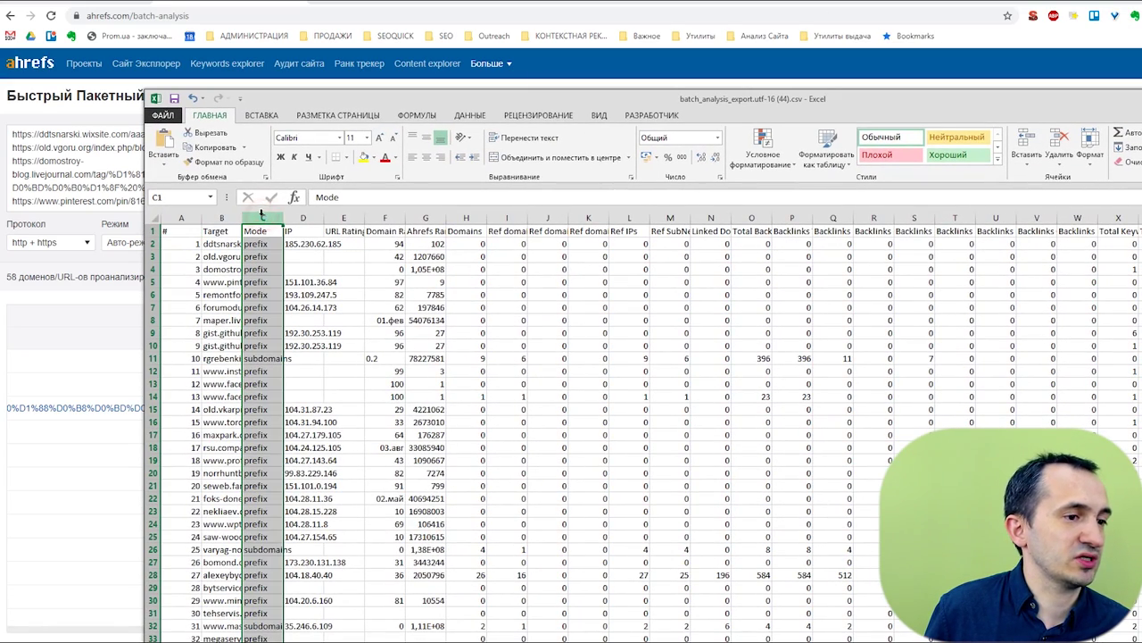
{"action": "left_click", "coordinate": [302, 217]}
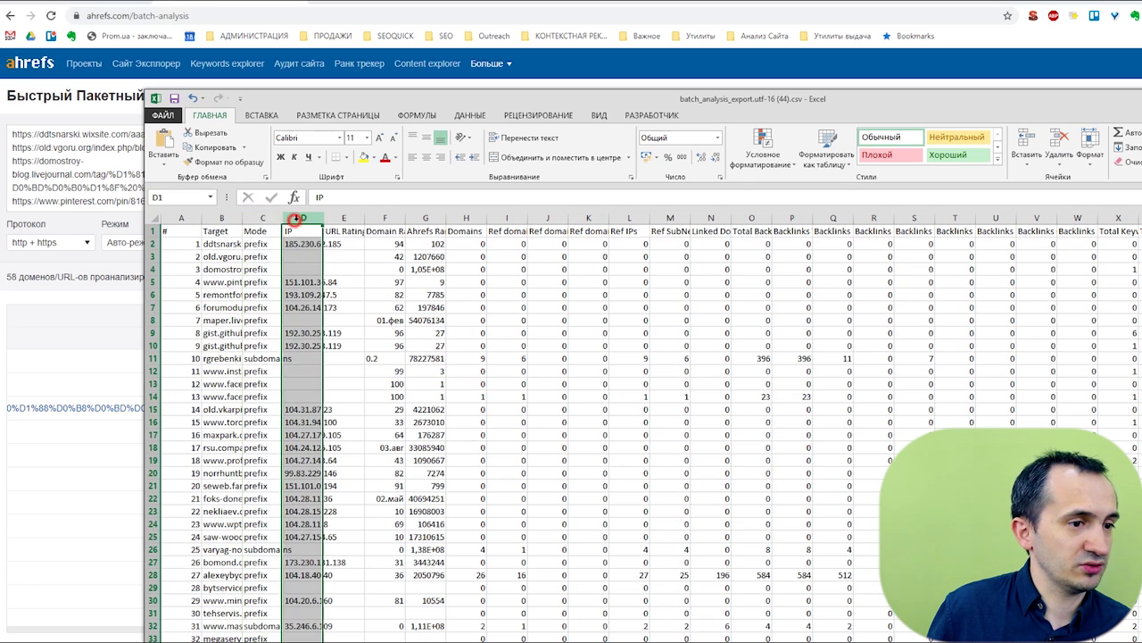
{"action": "left_click", "coordinate": [344, 217]}
{"action": "key", "text": "Delete"}
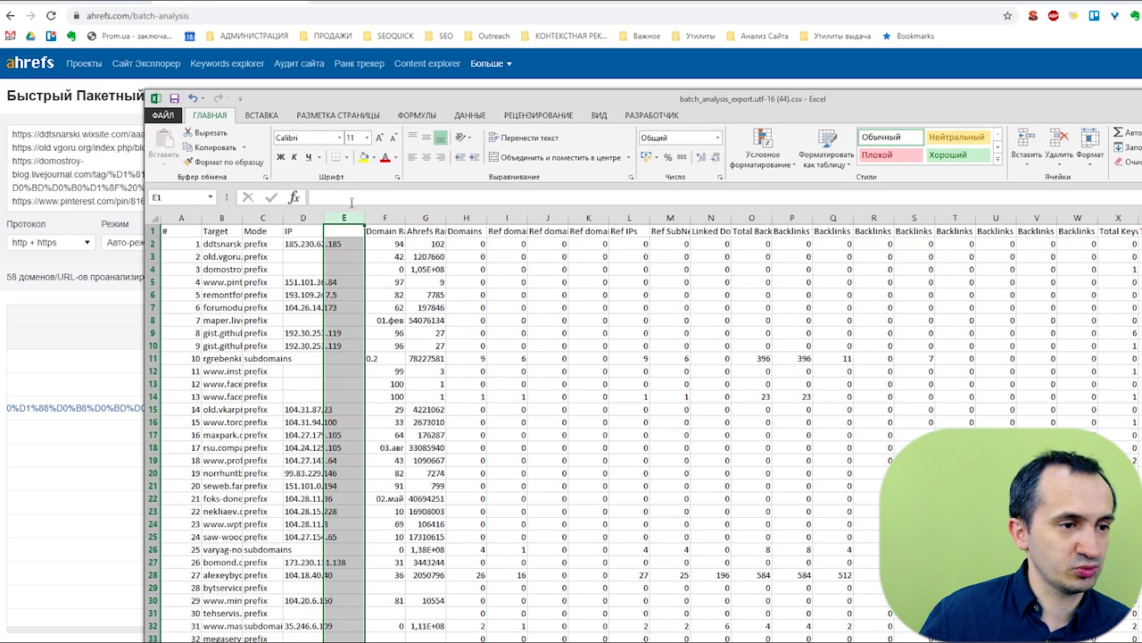
Copy the Target column B and open the seoquick.com.ua/utilities page in the browser.
{"action": "left_click", "coordinate": [222, 217]}
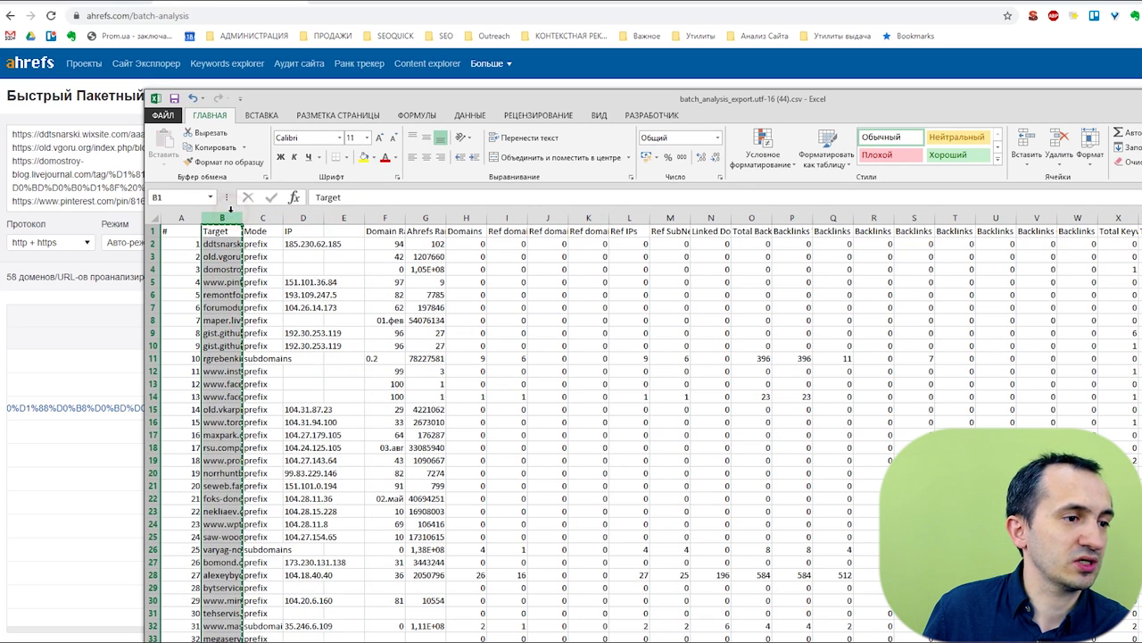
{"action": "key", "text": "ctrl+c"}
{"action": "left_click", "coordinate": [342, 5]}
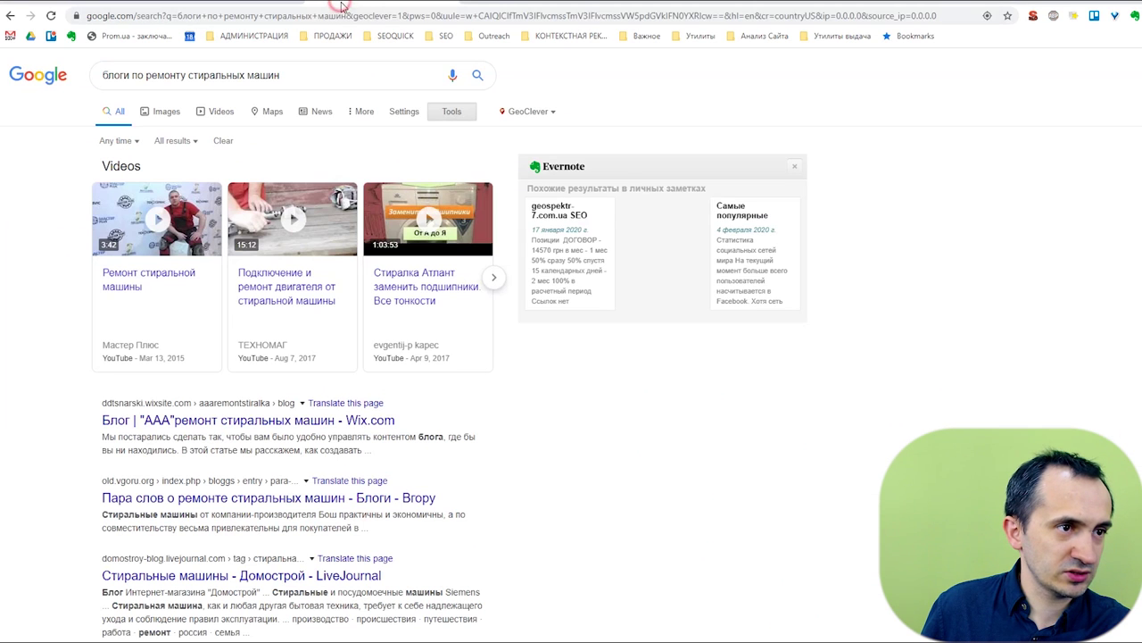
{"action": "left_click", "coordinate": [348, 15]}
{"action": "type", "text": "S"}
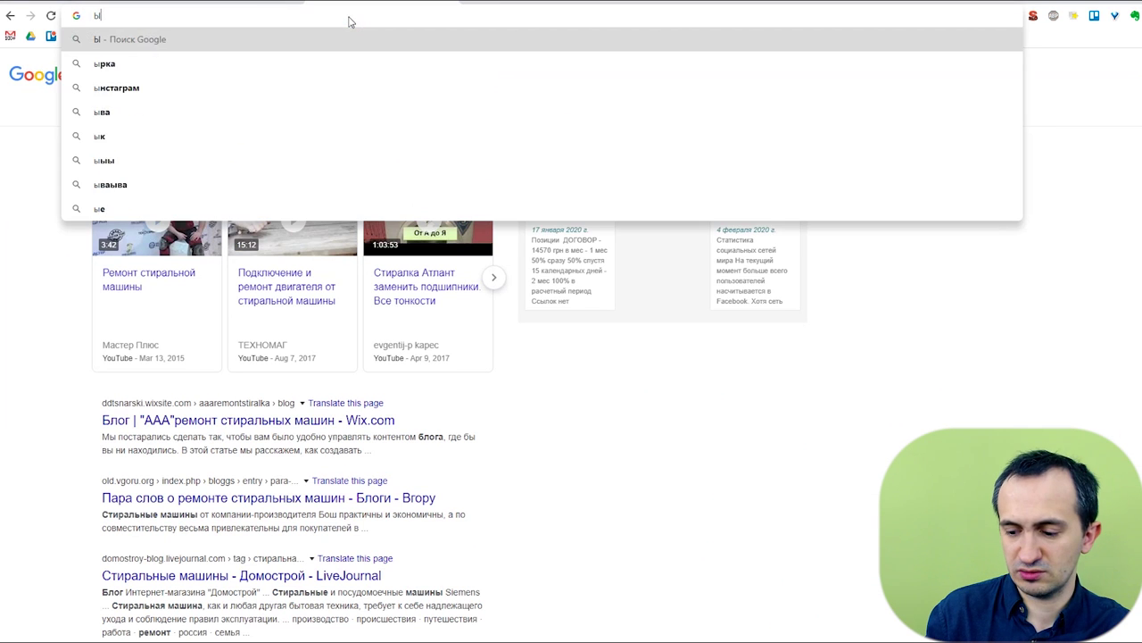
{"action": "type", "text": "EOquick.com.ua"}
{"action": "type", "text": "/C"}
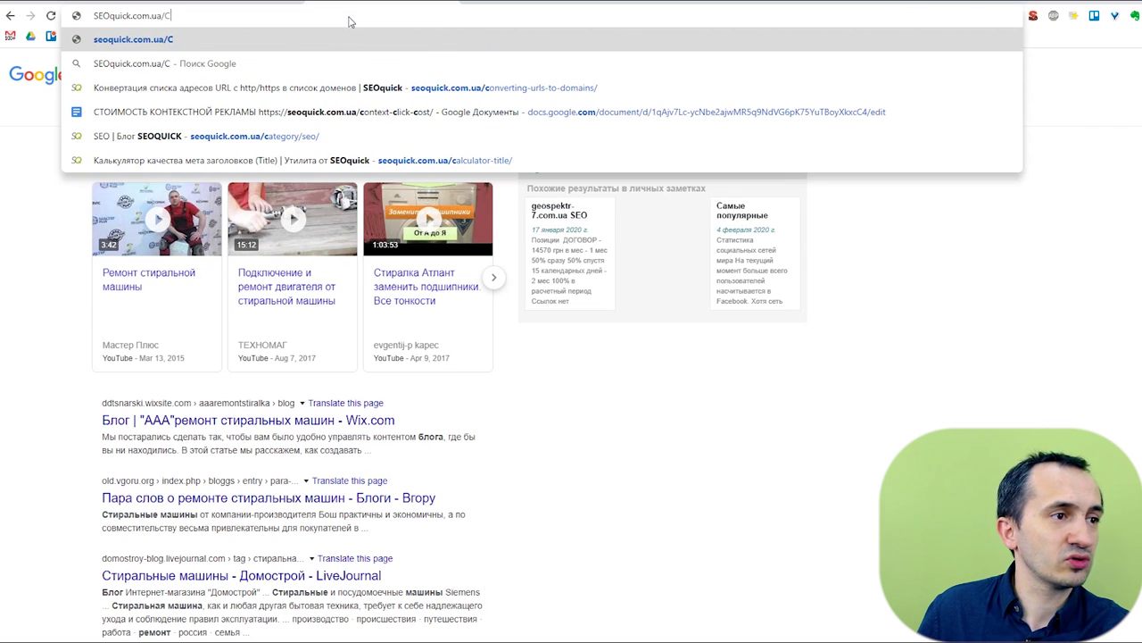
{"action": "key", "text": "BackSpace"}
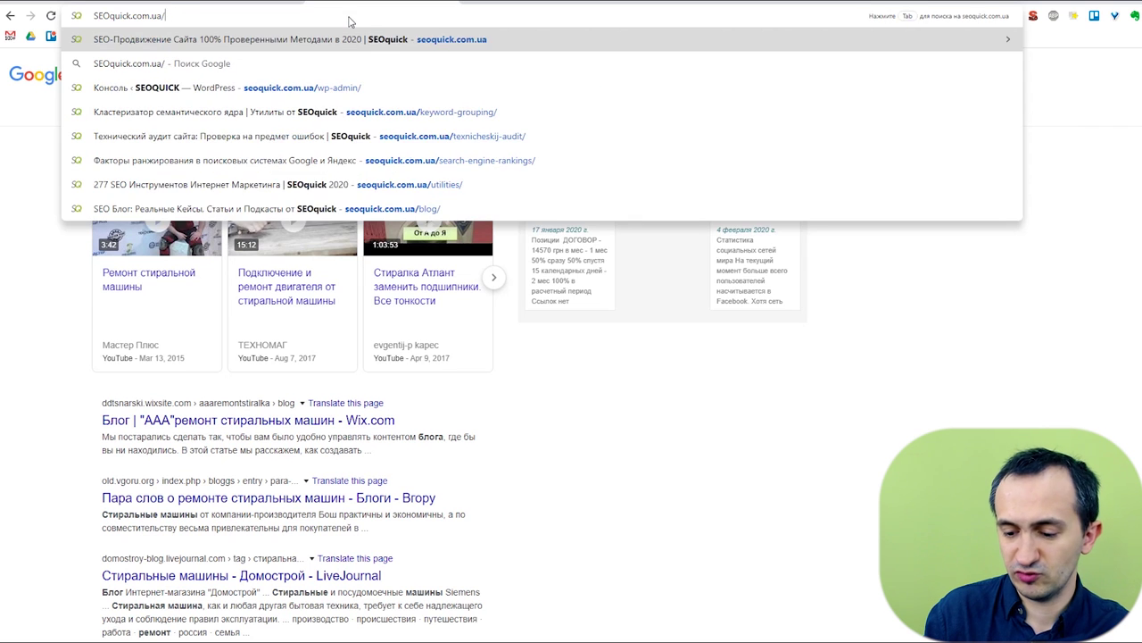
{"action": "type", "text": "U"}
{"action": "key", "text": "Return"}
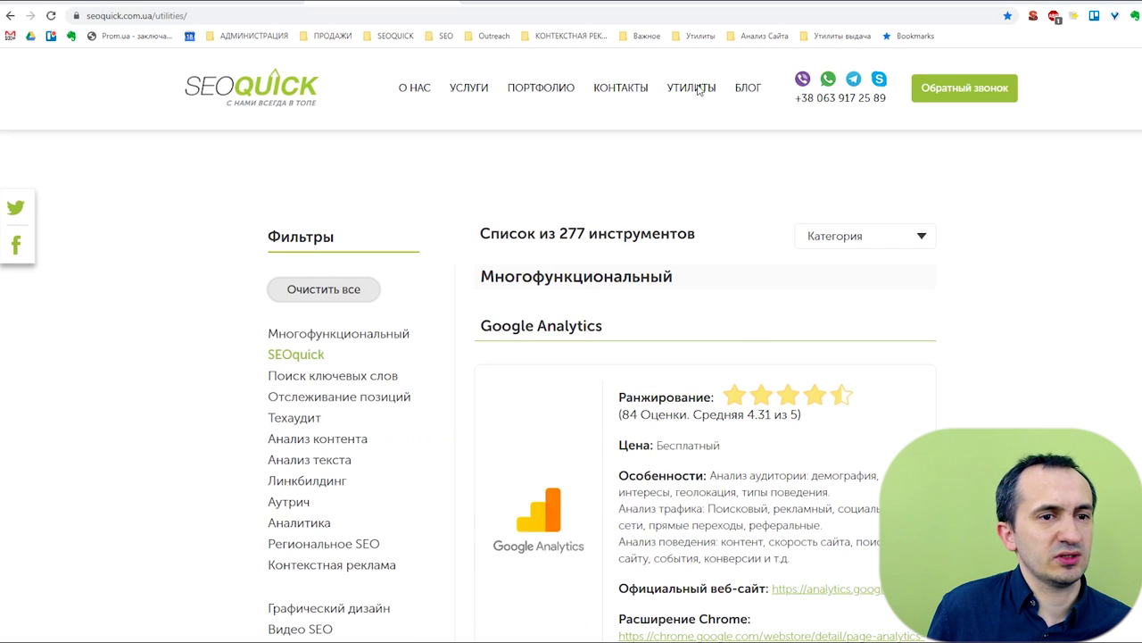
Find the utility for getting domains from a URL list and open its converting-urls-to-domains page.
{"action": "scroll", "coordinate": [625, 340], "scroll_direction": "down", "scroll_amount": 5}
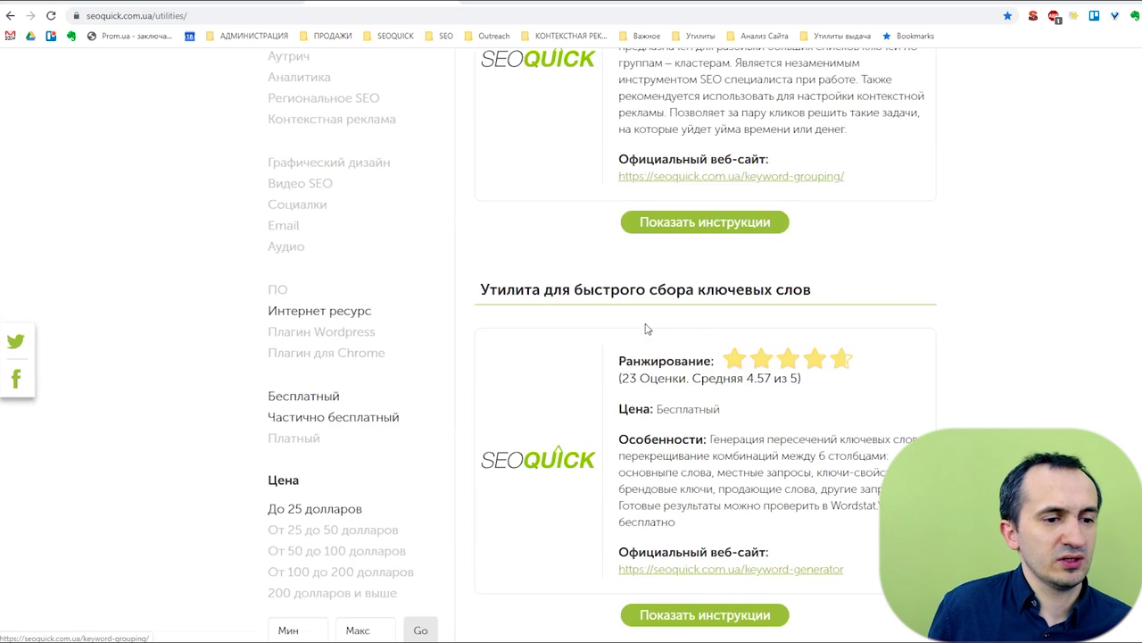
{"action": "scroll", "coordinate": [648, 329], "scroll_direction": "down", "scroll_amount": 10}
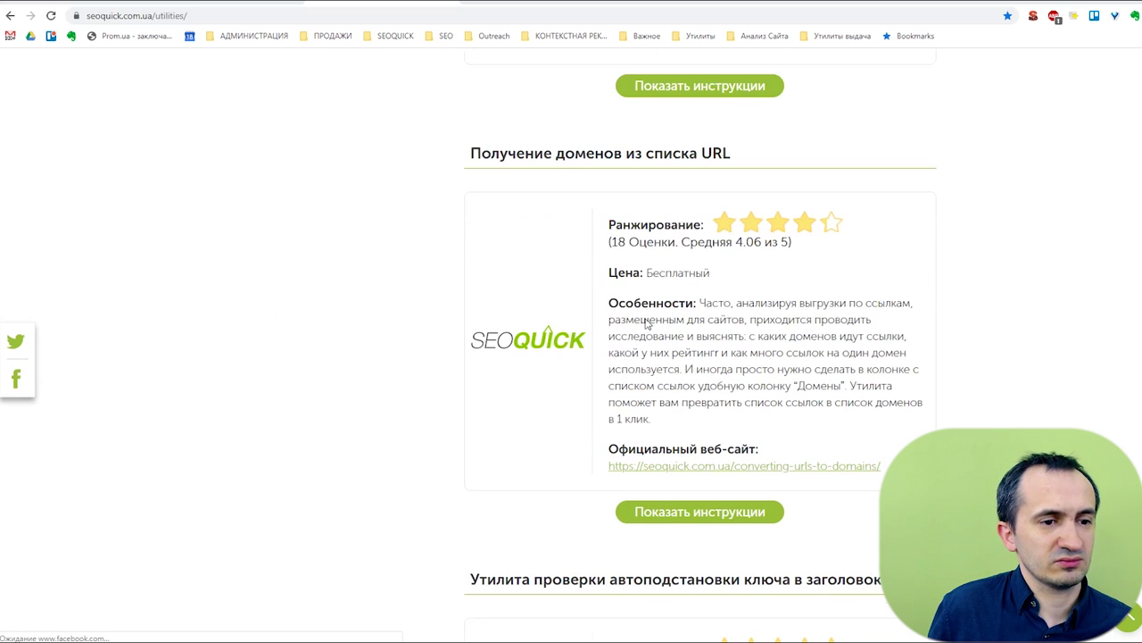
{"action": "scroll", "coordinate": [687, 527], "scroll_direction": "down", "scroll_amount": 3}
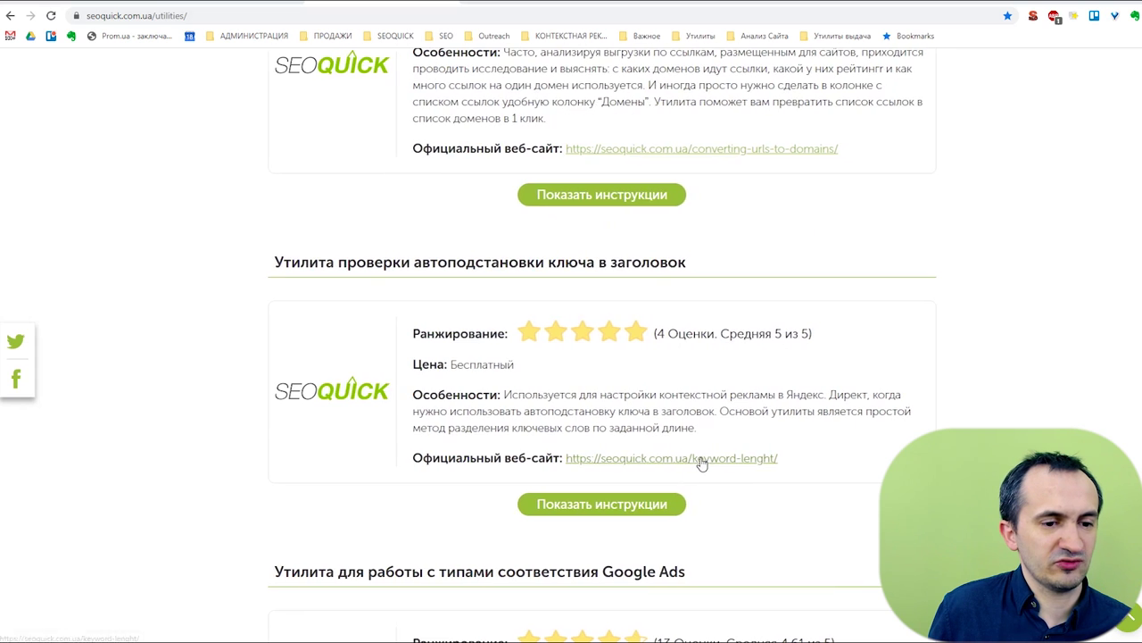
{"action": "scroll", "coordinate": [634, 394], "scroll_direction": "up", "scroll_amount": 5}
{"action": "scroll", "coordinate": [634, 393], "scroll_direction": "up", "scroll_amount": 4}
{"action": "scroll", "coordinate": [629, 400], "scroll_direction": "down", "scroll_amount": 3}
{"action": "scroll", "coordinate": [642, 455], "scroll_direction": "down", "scroll_amount": 1}
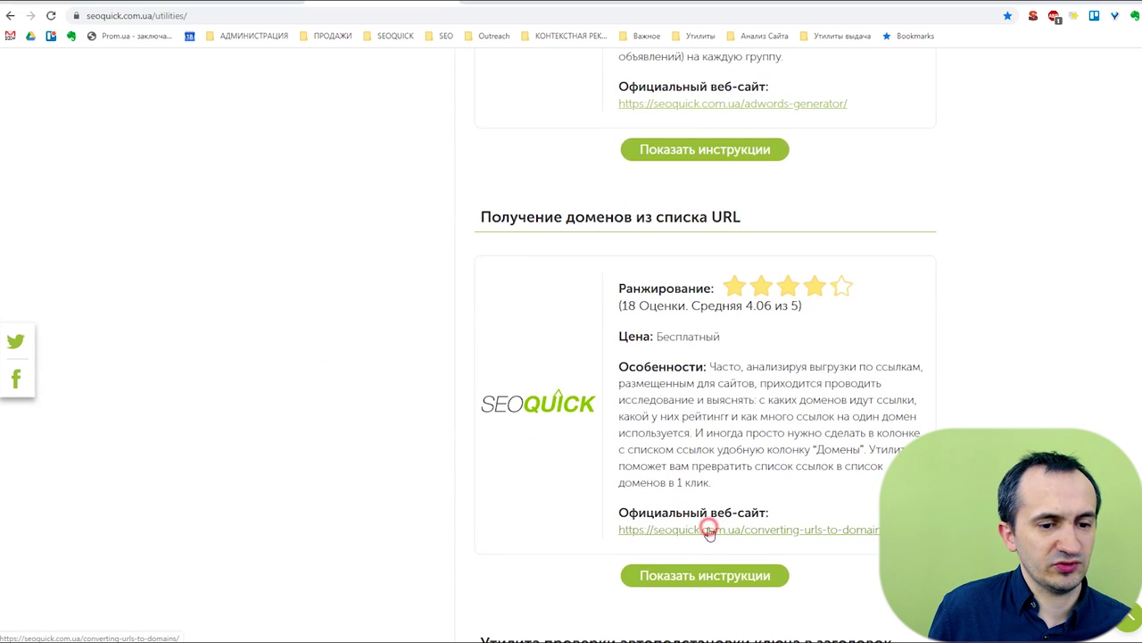
{"action": "left_click", "coordinate": [709, 530]}
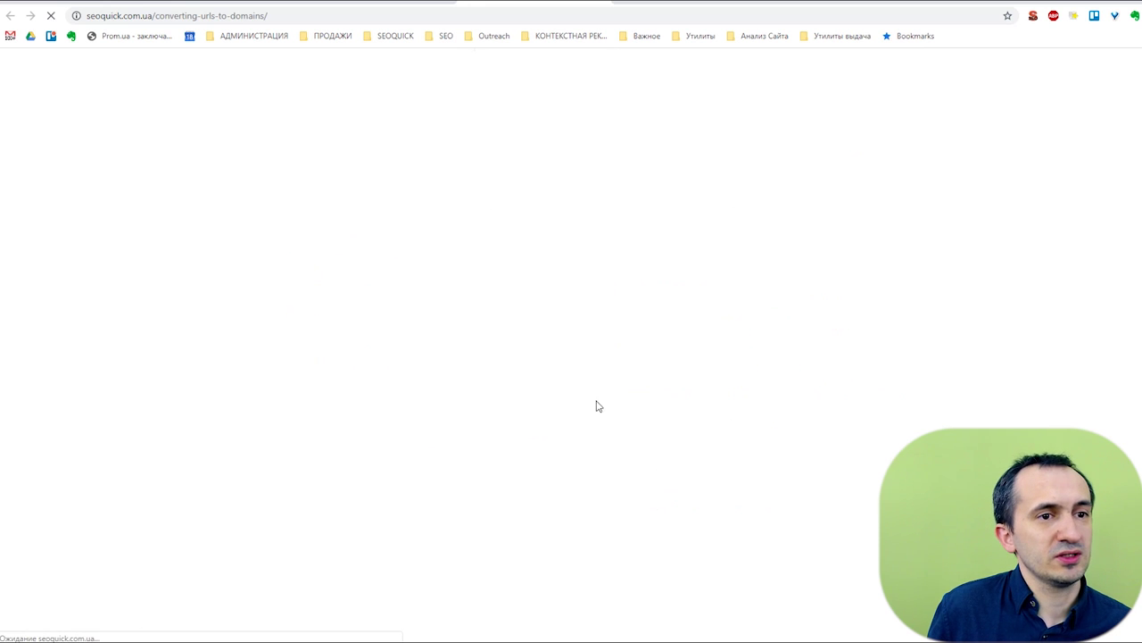
Paste the copied target URLs into the converter and convert them to domains.
{"action": "left_click", "coordinate": [567, 311]}
{"action": "left_click", "coordinate": [582, 248]}
{"action": "key", "text": "ctrl+v"}
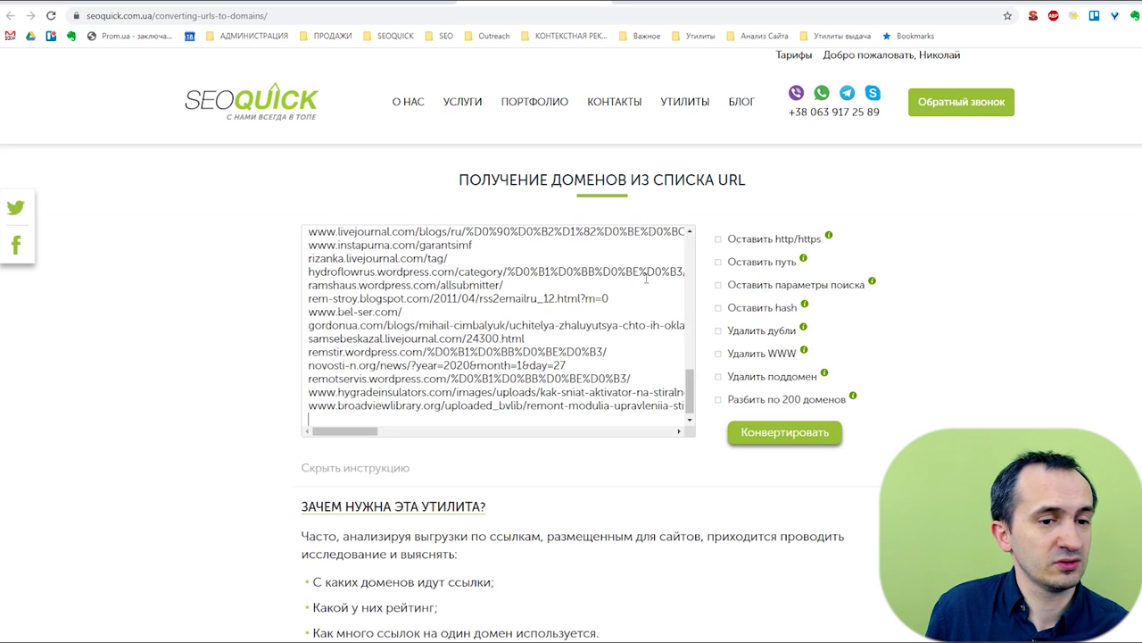
{"action": "left_click", "coordinate": [785, 432]}
Copy the whole converted domain list and paste it into the Excel worksheet starting at cell E1.
{"action": "scroll", "coordinate": [784, 386], "scroll_direction": "down", "scroll_amount": 3}
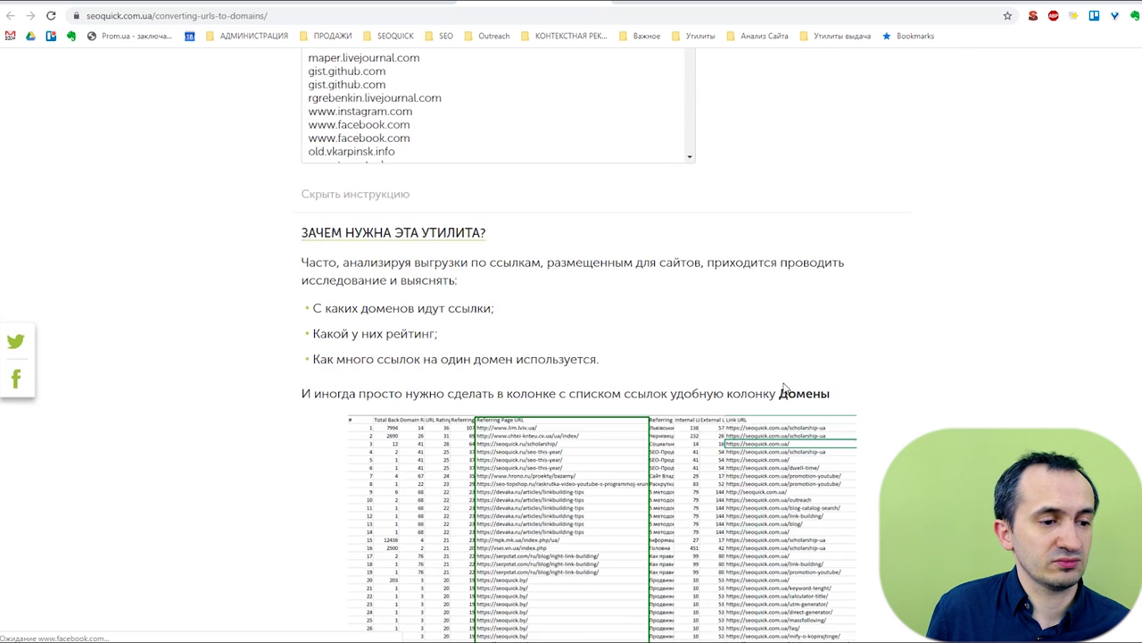
{"action": "scroll", "coordinate": [665, 179], "scroll_direction": "up", "scroll_amount": 3}
{"action": "left_click", "coordinate": [605, 258]}
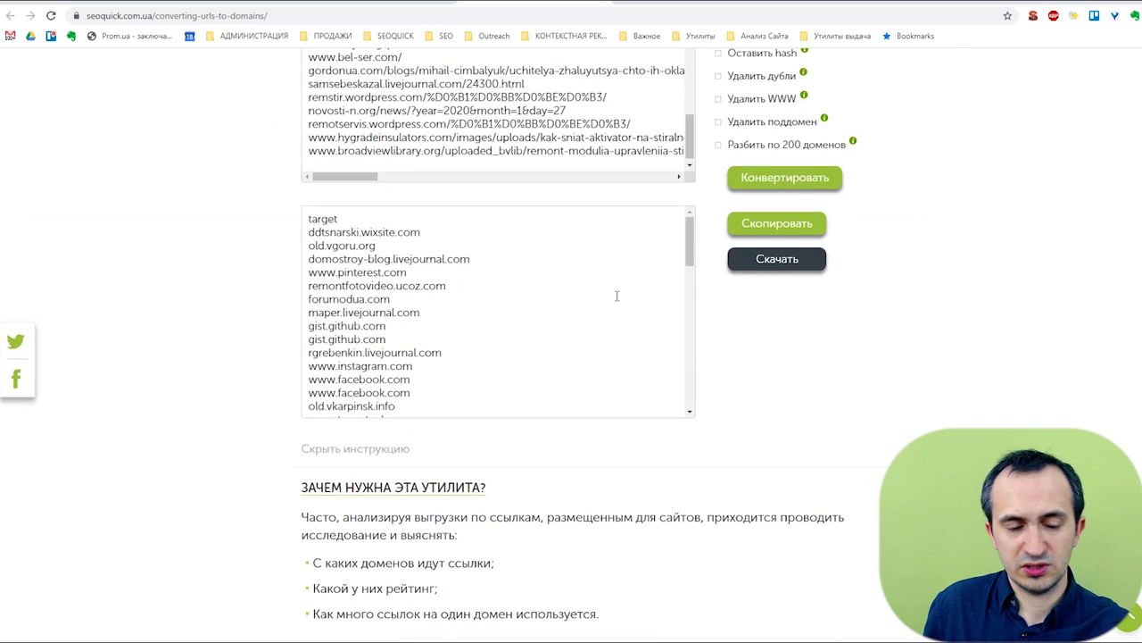
{"action": "key", "text": "ctrl+a"}
{"action": "key", "text": "alt+Tab"}
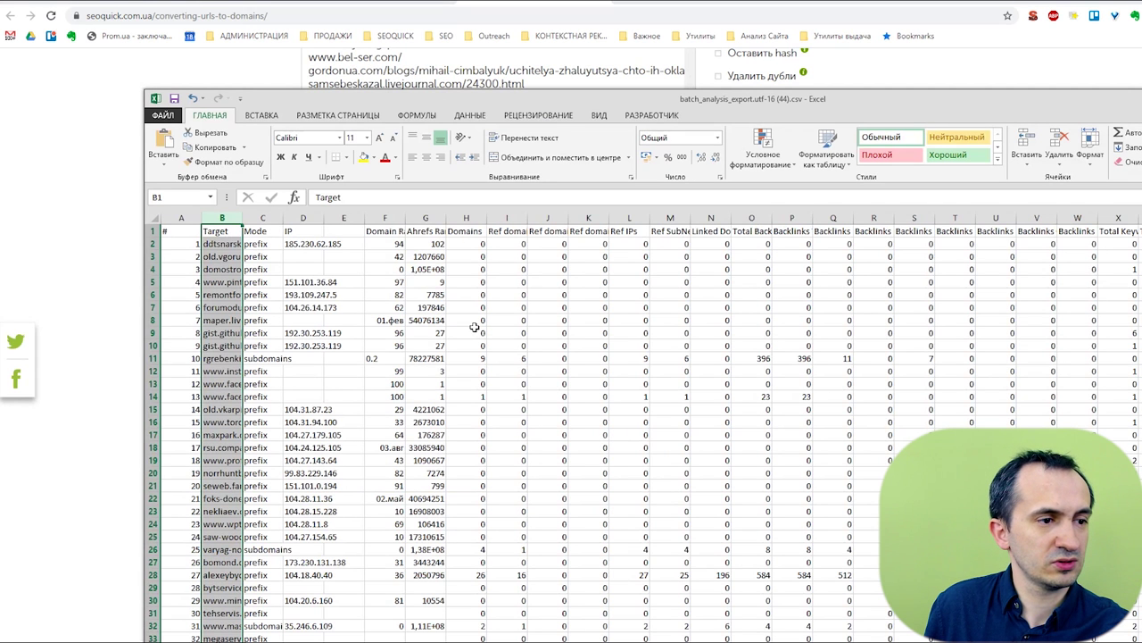
{"action": "left_click", "coordinate": [343, 231]}
{"action": "key", "text": "ctrl+v"}
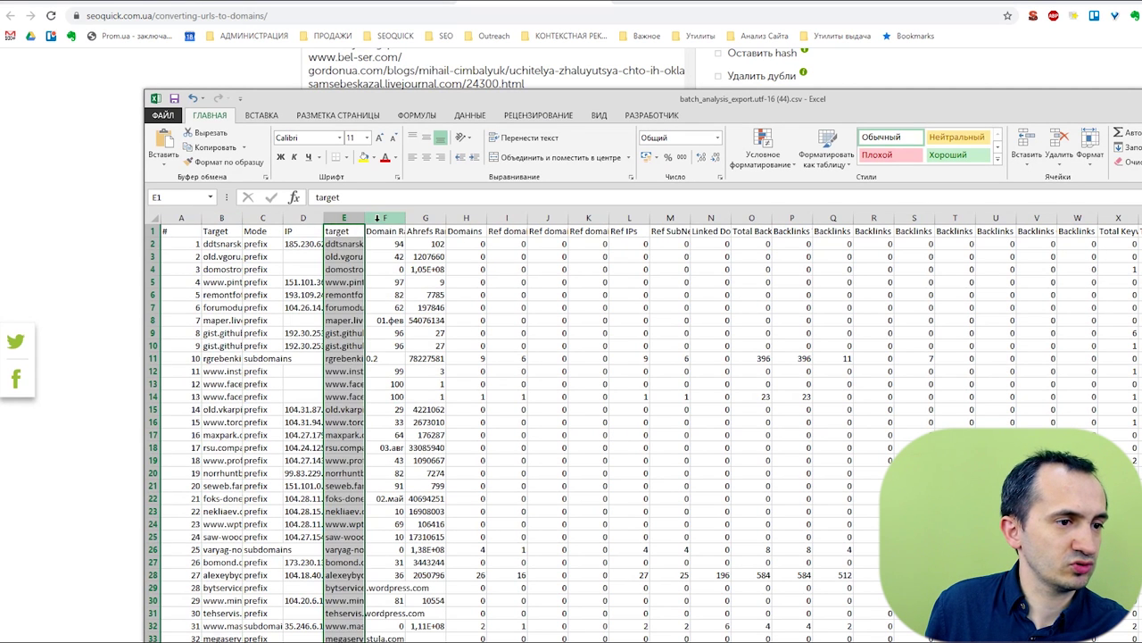
Replace the header in cell E1 with Domain.
{"action": "key", "text": "BackSpace"}
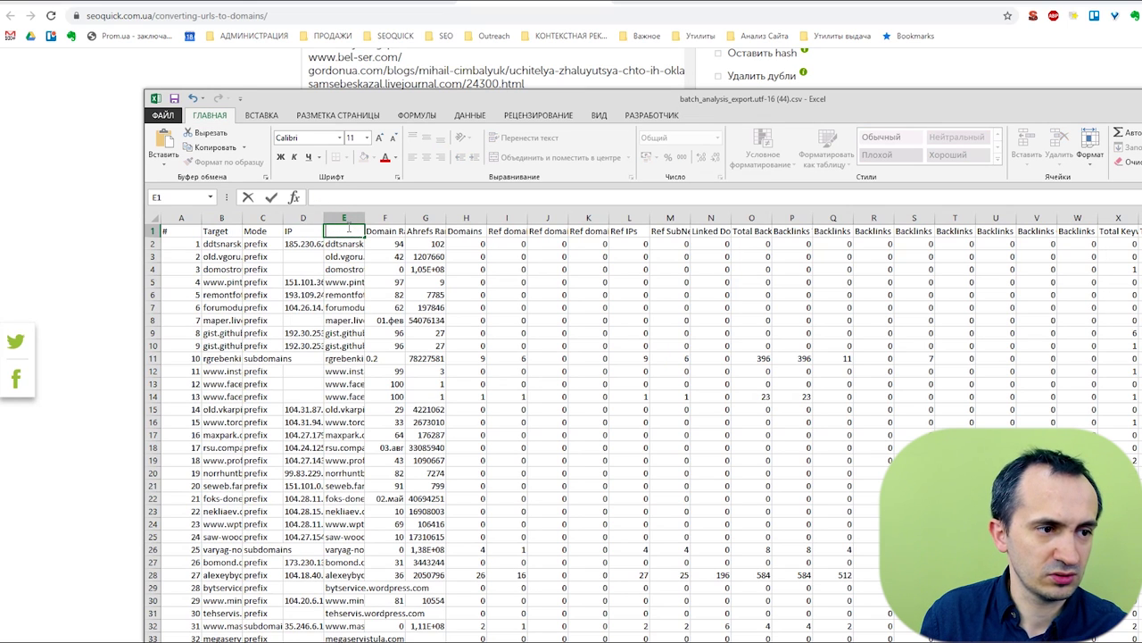
{"action": "key", "text": "ctrl+v"}
{"action": "type", "text": "mai"}
{"action": "left_click", "coordinate": [467, 334]}
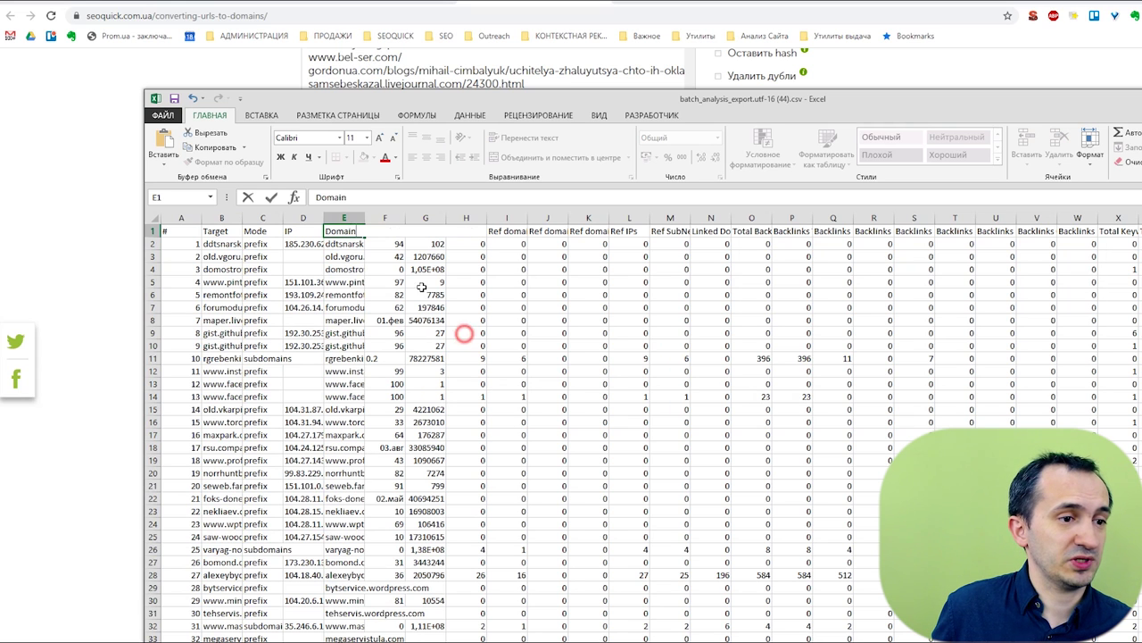
Fit the Domain column's width to its contents and narrow it slightly.
{"action": "double_click", "coordinate": [364, 218]}
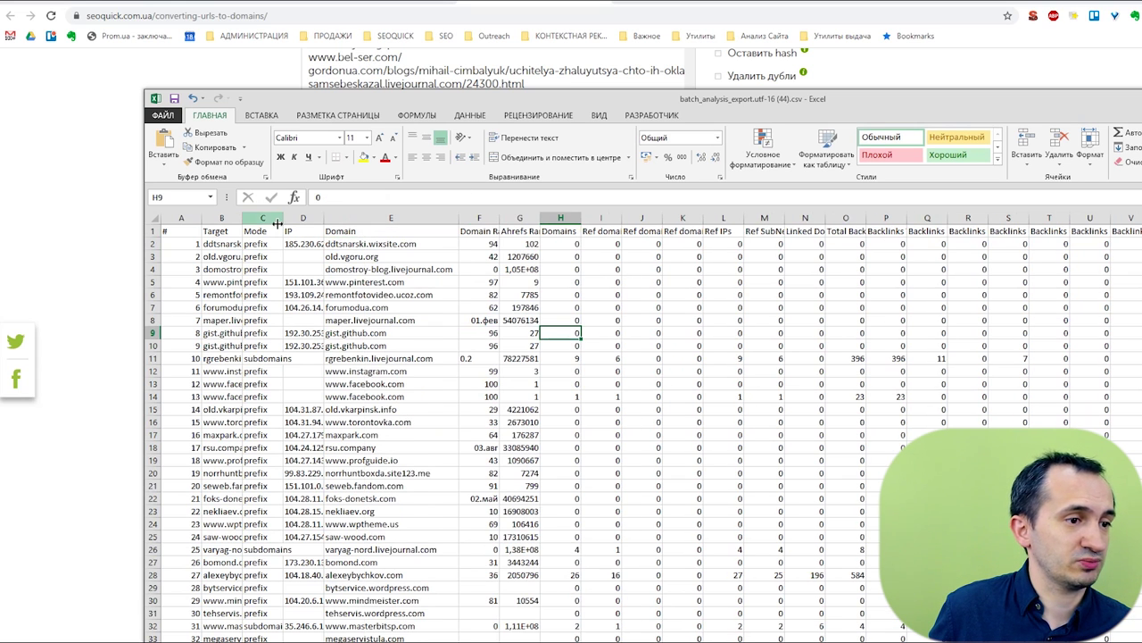
{"action": "double_click", "coordinate": [242, 218]}
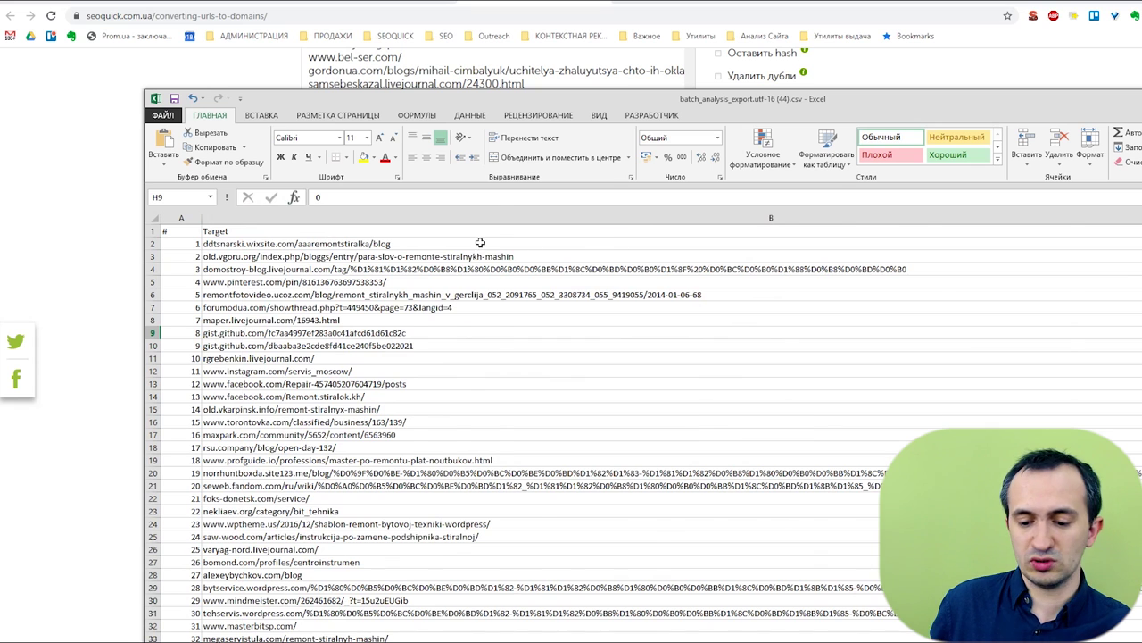
{"action": "scroll", "coordinate": [448, 299], "scroll_direction": "right", "scroll_amount": 2}
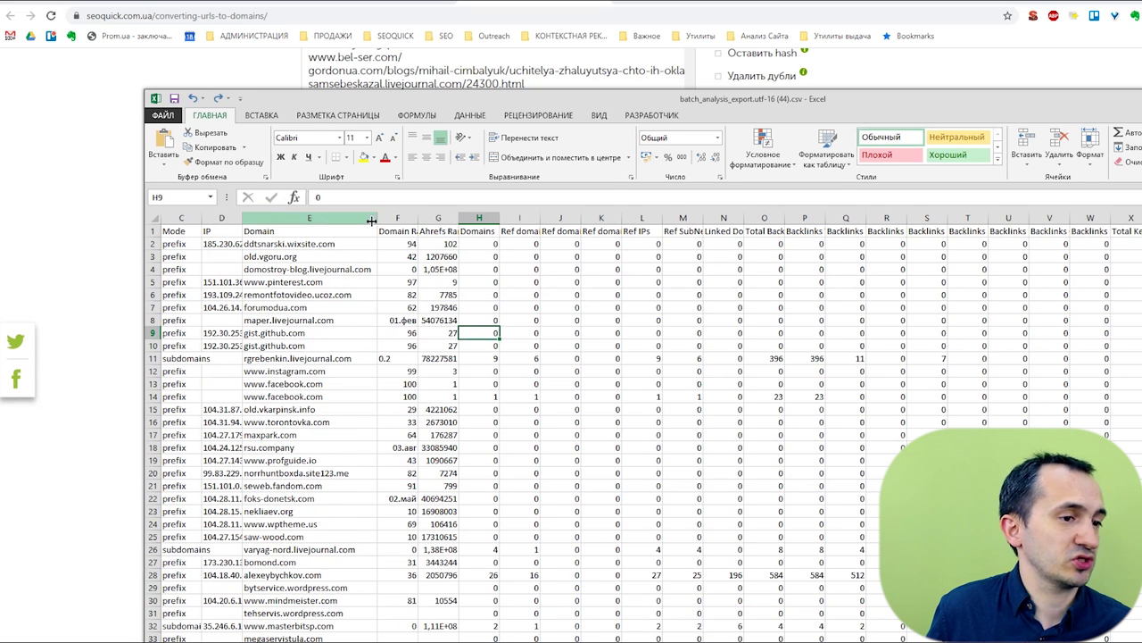
{"action": "left_click_drag", "start_coordinate": [379, 217], "coordinate": [356, 217]}
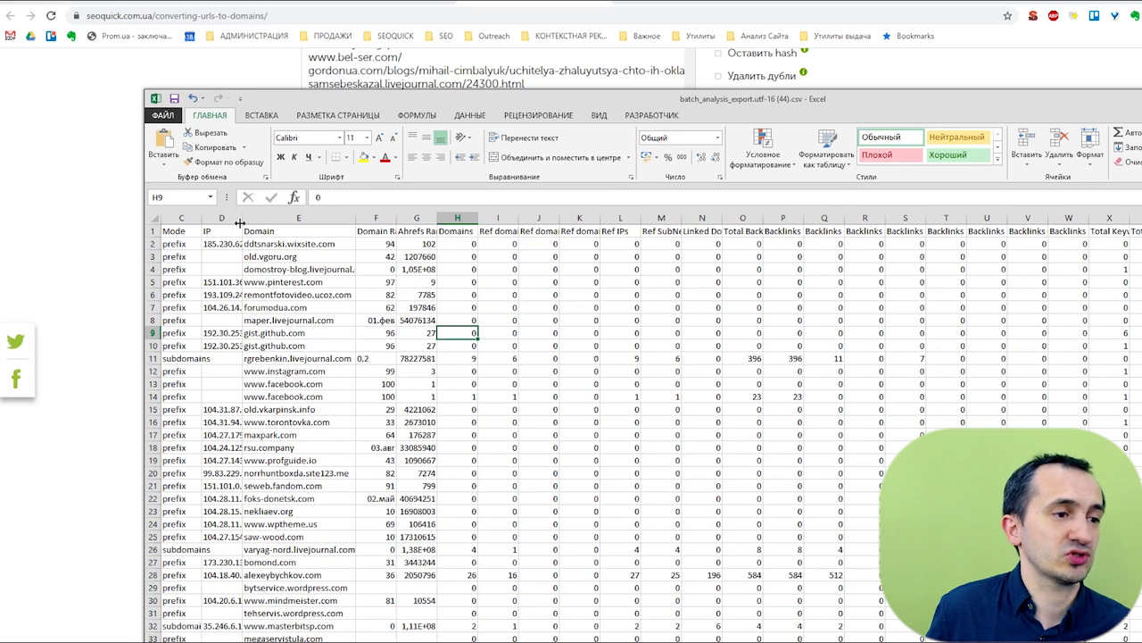
Add filters to the whole worksheet and sort it by Domain Rating in descending order.
{"action": "left_click", "coordinate": [155, 219]}
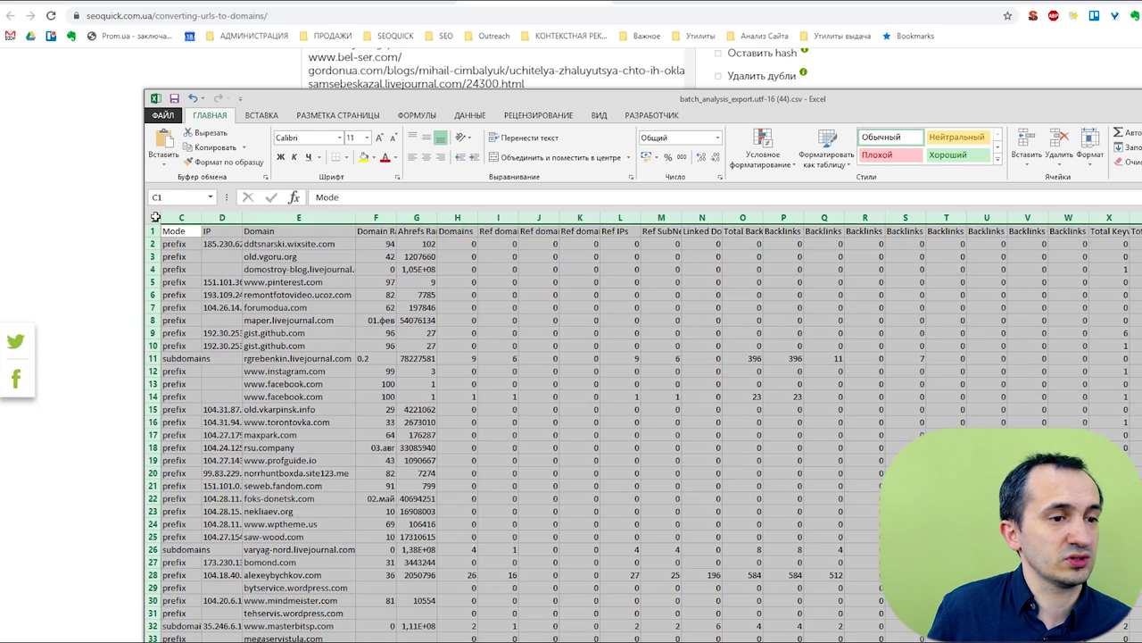
{"action": "left_click", "coordinate": [470, 115]}
{"action": "left_click", "coordinate": [557, 145]}
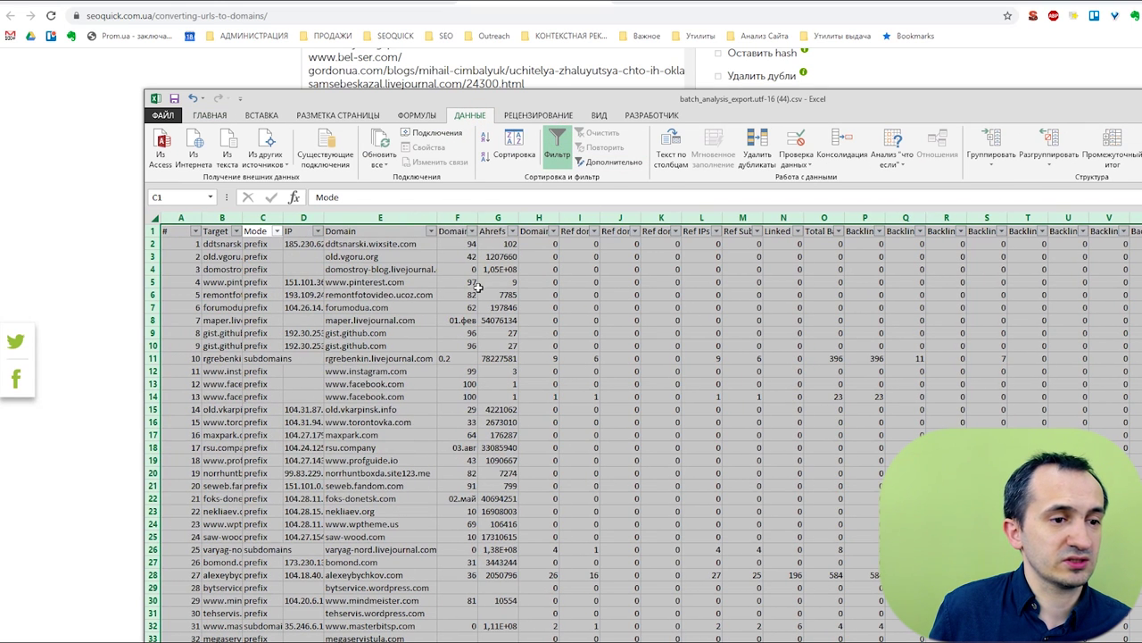
{"action": "left_click", "coordinate": [472, 231]}
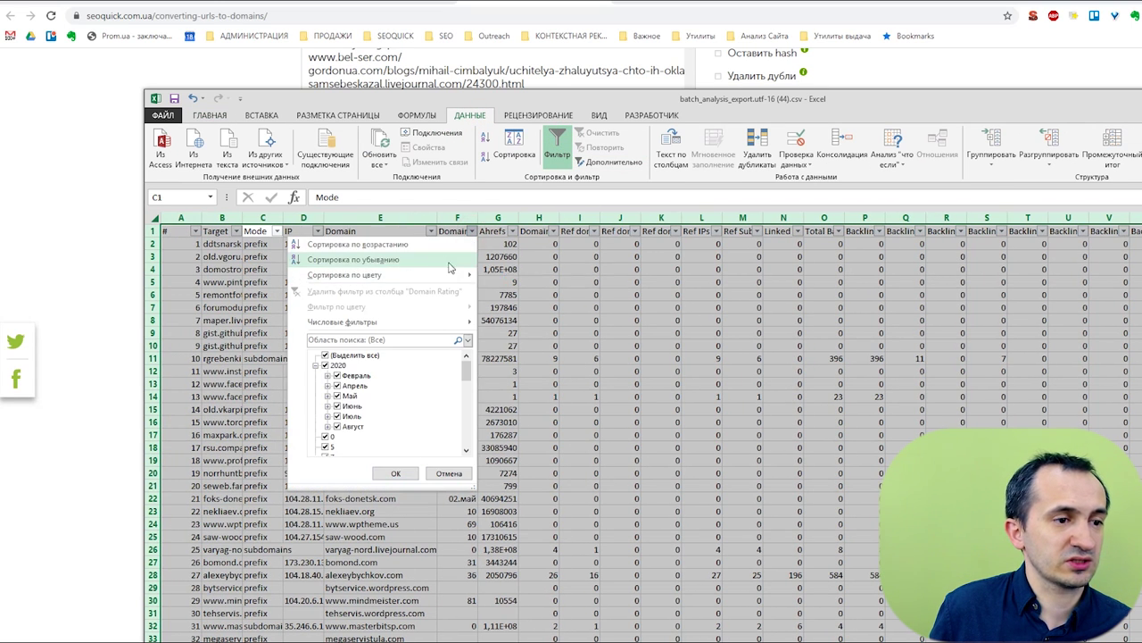
{"action": "left_click", "coordinate": [450, 262]}
Clear the date-like and text ratings in cells F2:F9 and sort by Domain Rating in descending order again.
{"action": "left_click_drag", "start_coordinate": [458, 332], "coordinate": [456, 245]}
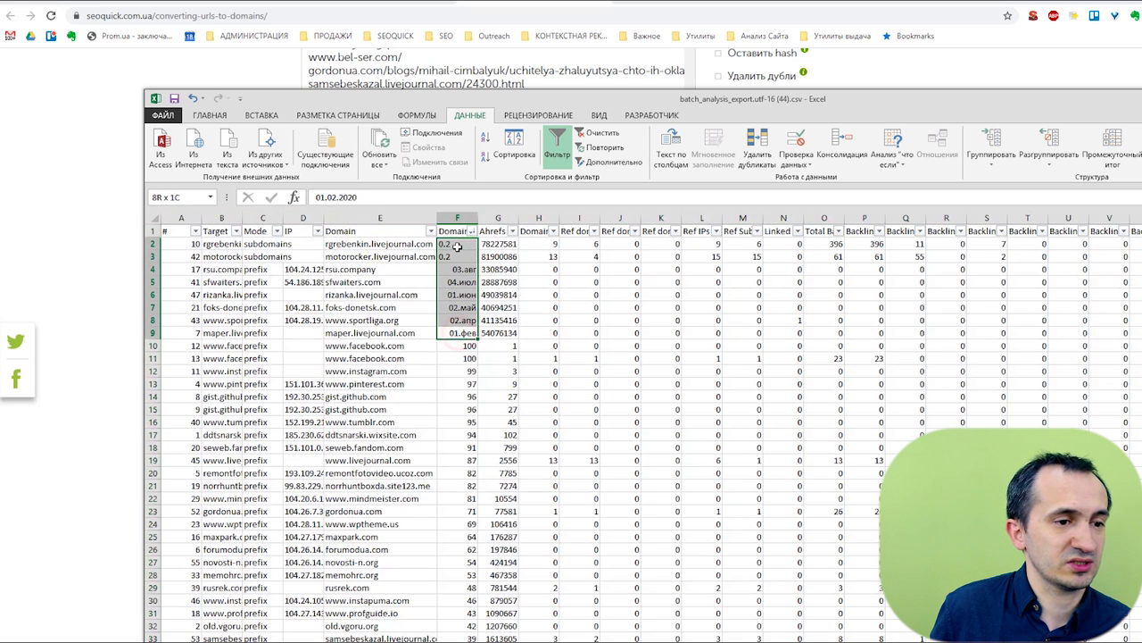
{"action": "key", "text": "Delete"}
{"action": "left_click", "coordinate": [473, 231]}
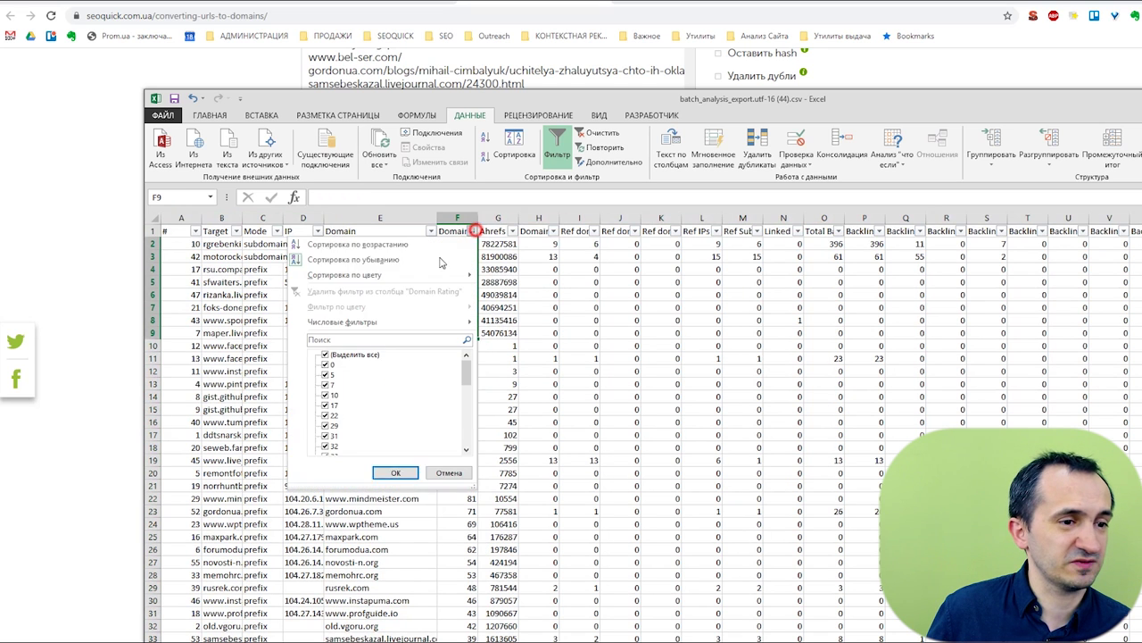
{"action": "left_click", "coordinate": [437, 261]}
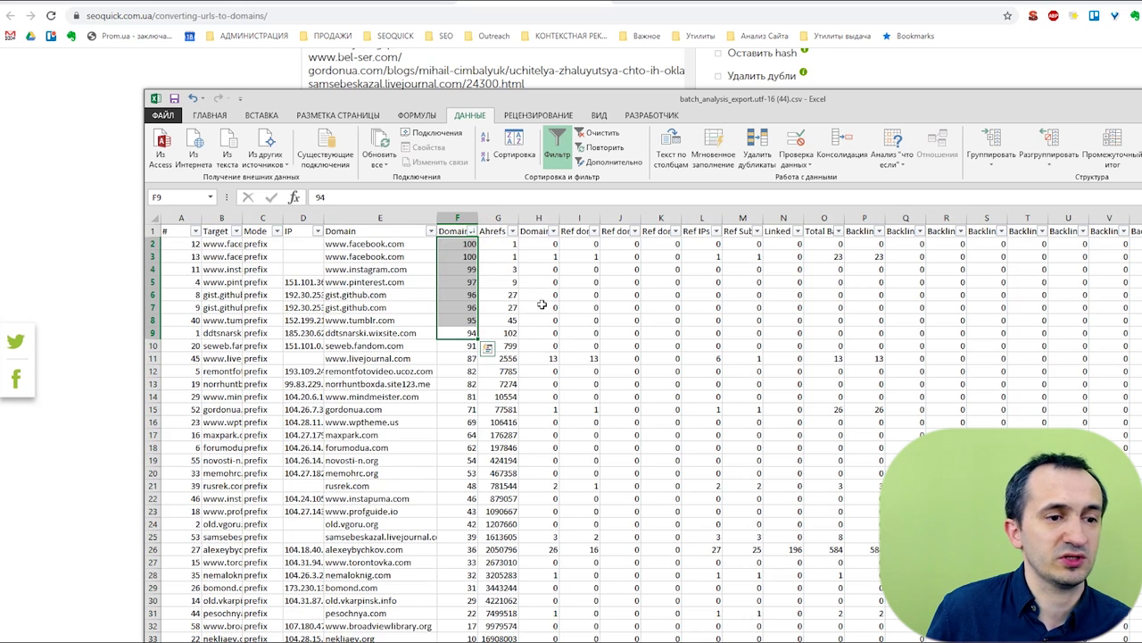
Widen the Target column and look through the sorted URLs and their referring domain columns down to the last row.
{"action": "left_click_drag", "start_coordinate": [242, 218], "coordinate": [398, 222]}
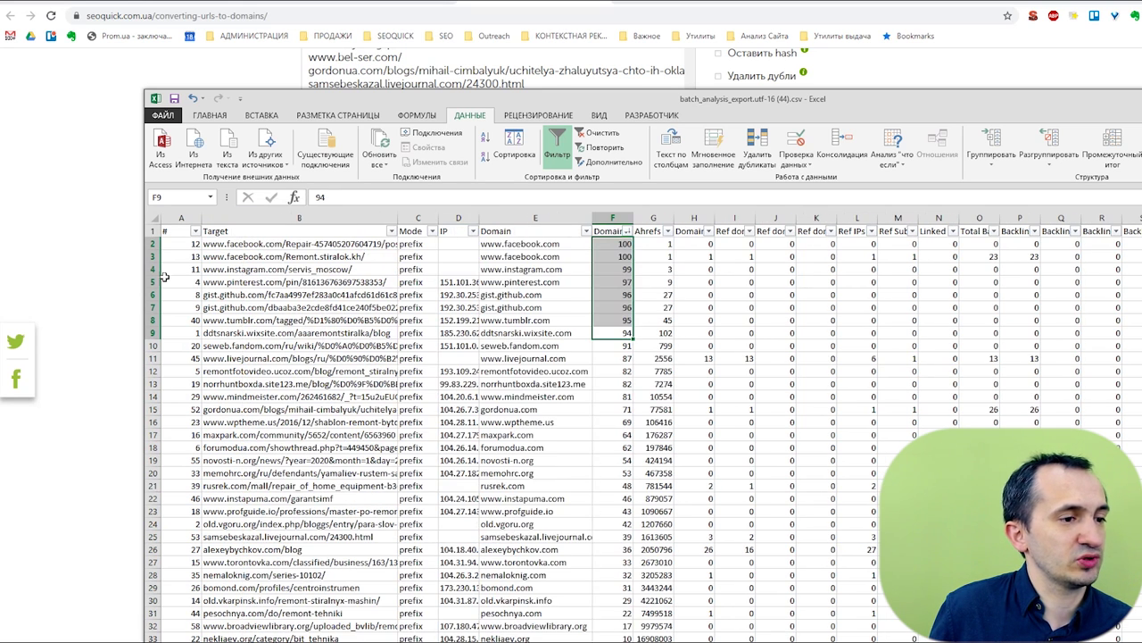
{"action": "left_click_drag", "start_coordinate": [252, 297], "coordinate": [352, 342]}
{"action": "left_click_drag", "start_coordinate": [734, 345], "coordinate": [946, 437]}
{"action": "scroll", "coordinate": [875, 504], "scroll_direction": "down", "scroll_amount": 7}
{"action": "scroll", "coordinate": [875, 504], "scroll_direction": "down", "scroll_amount": 10}
{"action": "scroll", "coordinate": [842, 503], "scroll_direction": "up", "scroll_amount": 20}
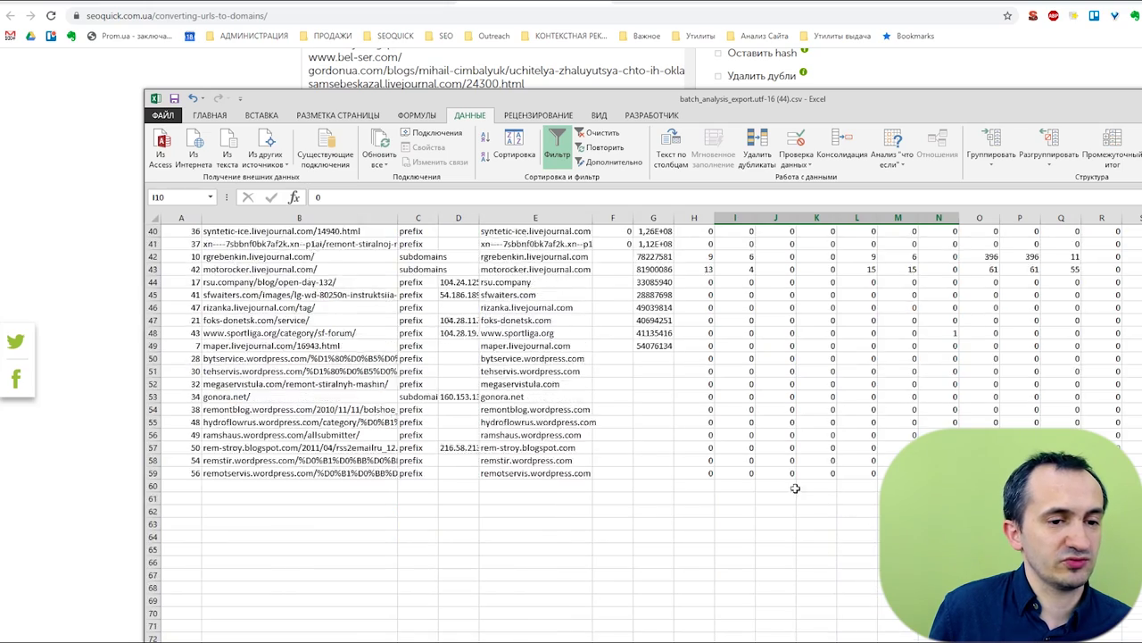
{"action": "scroll", "coordinate": [771, 484], "scroll_direction": "up", "scroll_amount": 1}
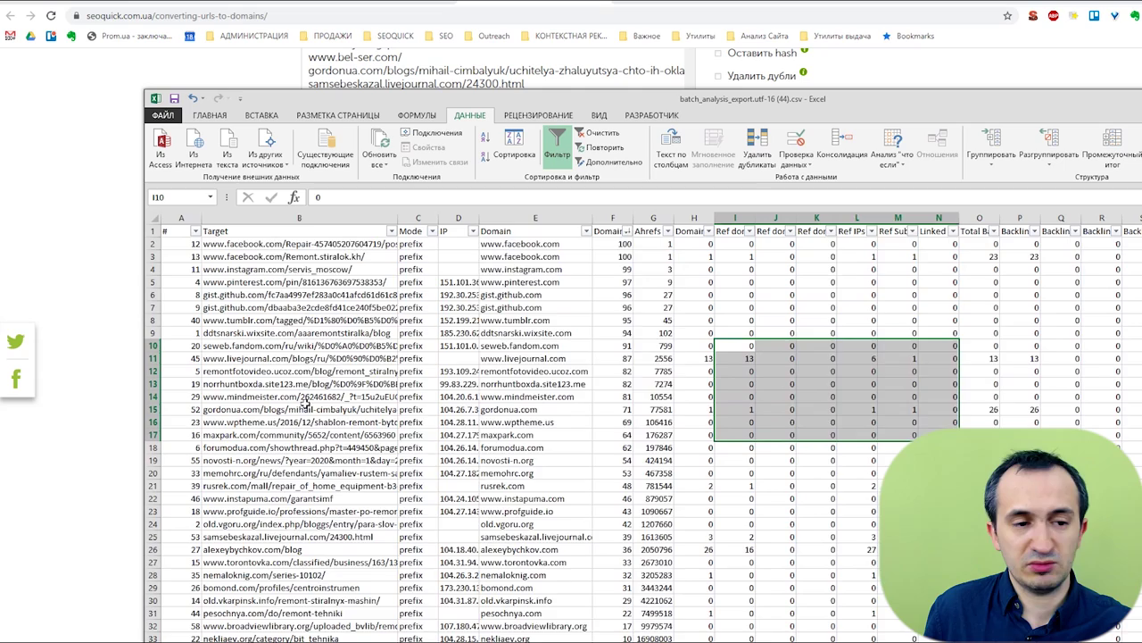
Undo the Target column widening, the cleared ratings, the Domain Rating sorts and the added filters.
{"action": "key", "text": "ctrl+z"}
{"action": "key", "text": "ctrl+z"}
{"action": "key", "text": "ctrl+z"}
{"action": "key", "text": "ctrl+z"}
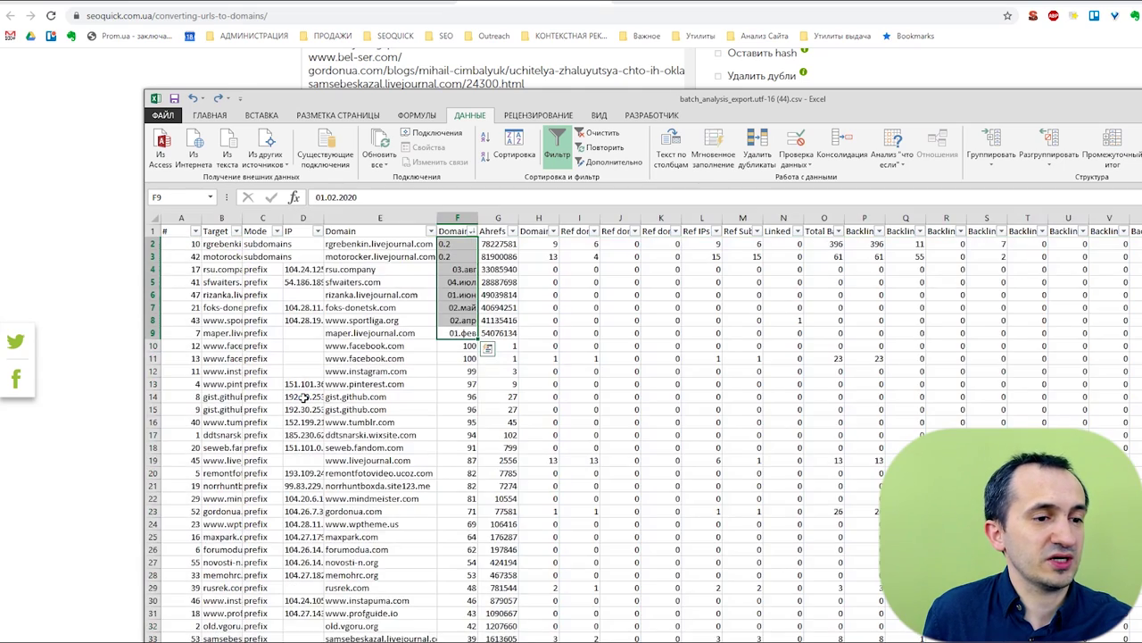
{"action": "key", "text": "ctrl+z"}
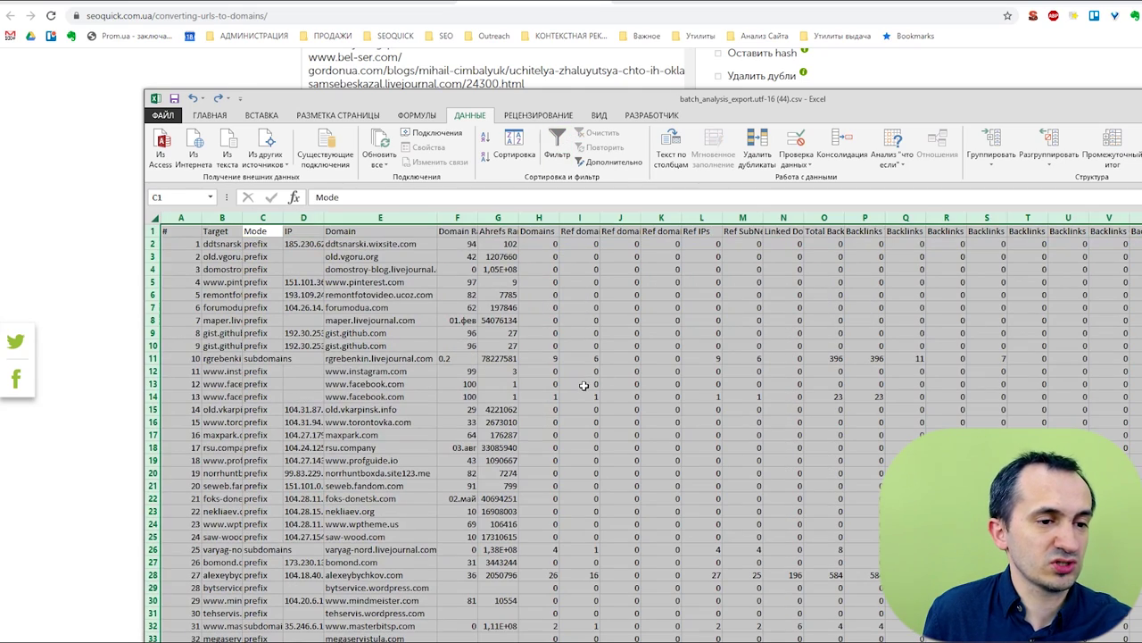
Look through the restored list to its last row and examine the Domain, Domain Rating and Domains columns.
{"action": "scroll", "coordinate": [544, 389], "scroll_direction": "down", "scroll_amount": 10}
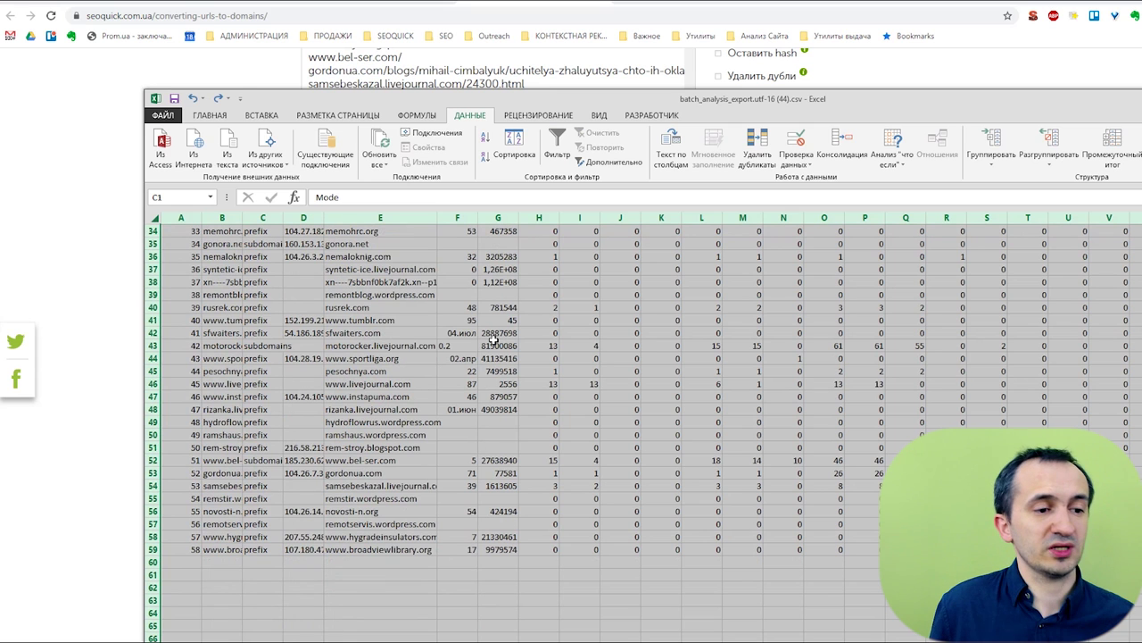
{"action": "scroll", "coordinate": [487, 398], "scroll_direction": "up", "scroll_amount": 11}
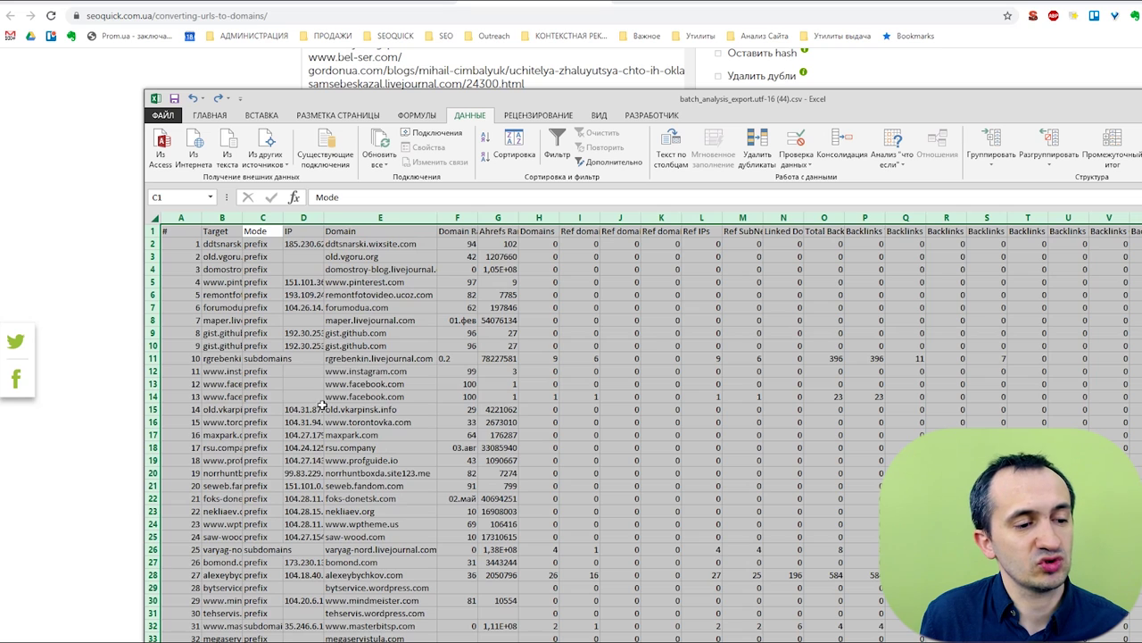
{"action": "scroll", "coordinate": [342, 396], "scroll_direction": "down", "scroll_amount": 5}
{"action": "scroll", "coordinate": [342, 397], "scroll_direction": "up", "scroll_amount": 5}
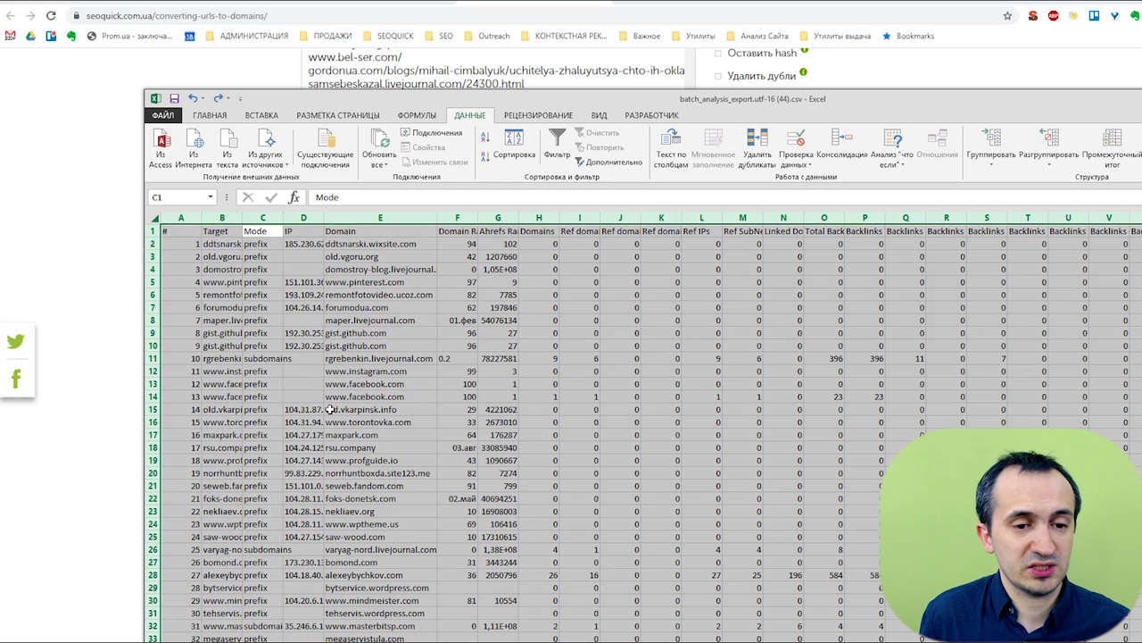
{"action": "left_click_drag", "start_coordinate": [375, 244], "coordinate": [380, 562]}
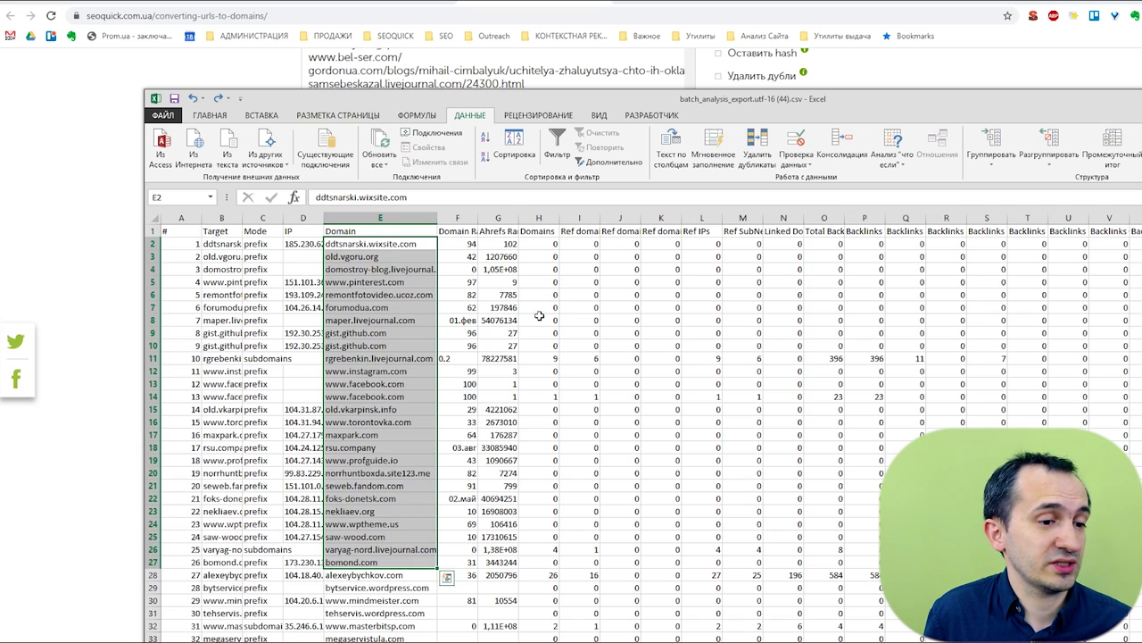
{"action": "left_click_drag", "start_coordinate": [539, 256], "coordinate": [539, 447]}
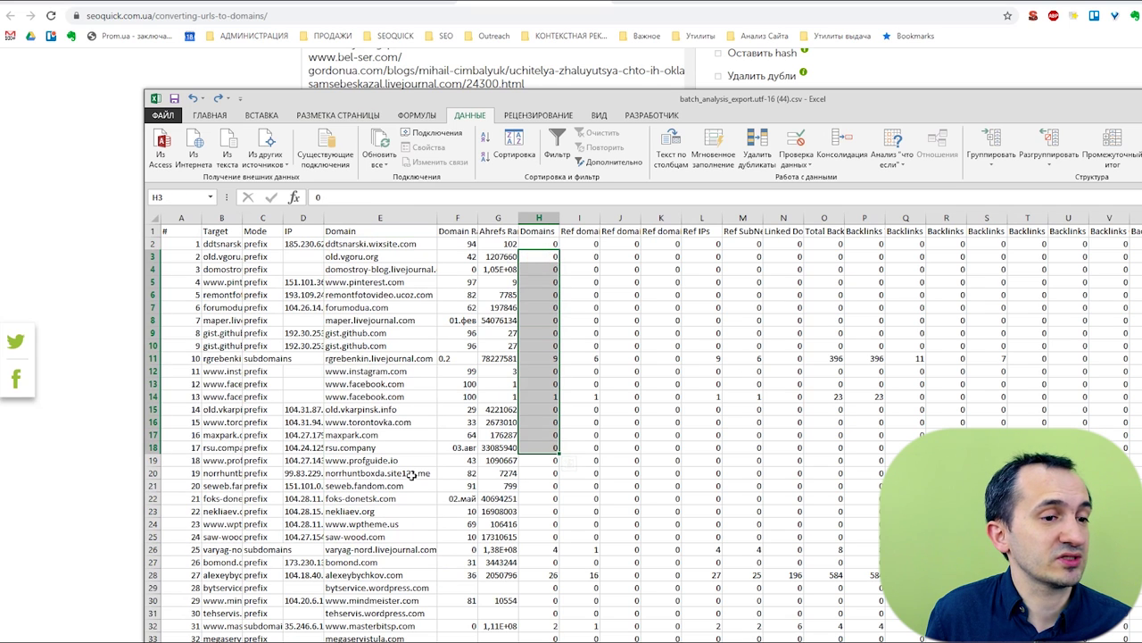
{"action": "left_click_drag", "start_coordinate": [463, 244], "coordinate": [459, 320]}
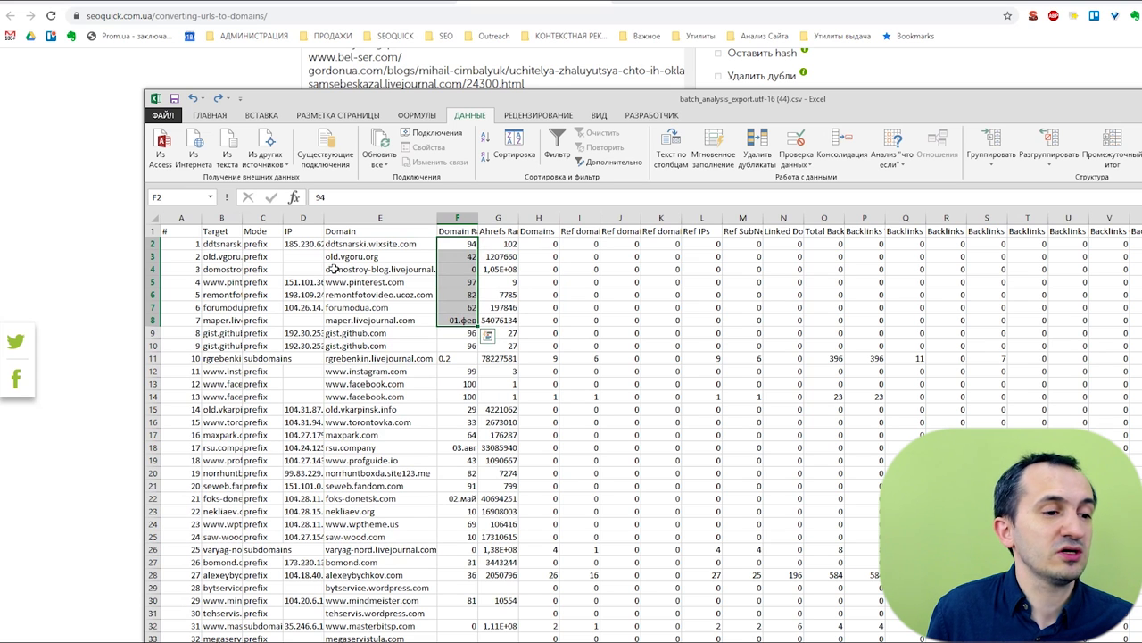
{"action": "mouse_move", "coordinate": [198, 243]}
{"action": "left_mouse_down"}
{"action": "mouse_move", "coordinate": [212, 495]}
{"action": "mouse_move", "coordinate": [456, 518]}
{"action": "left_mouse_up"}
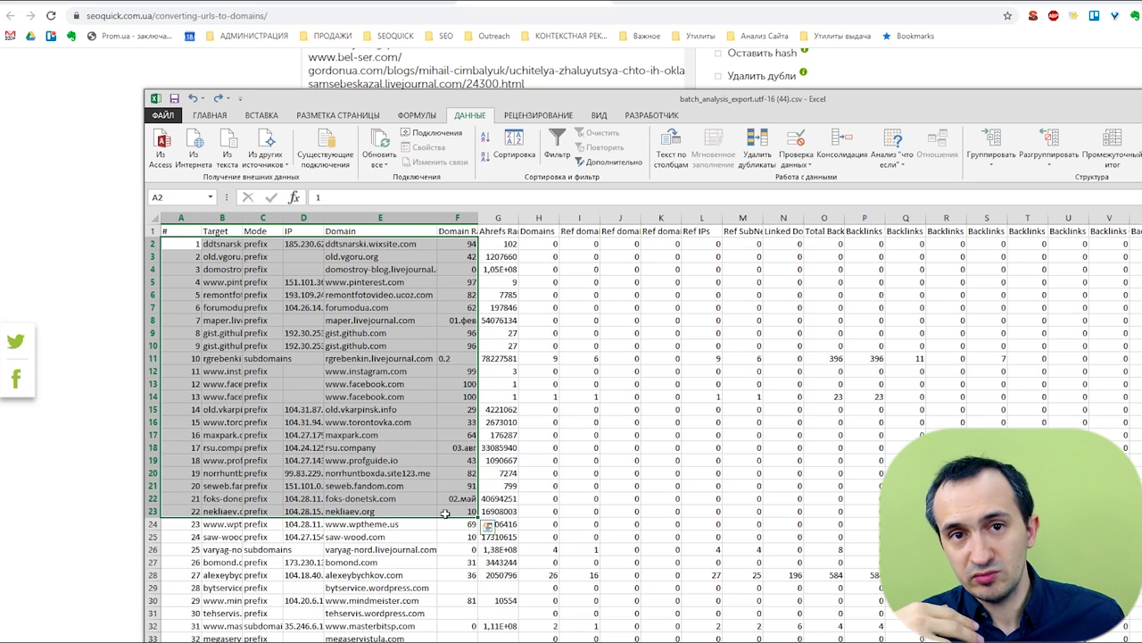
Copy the domain domostroy-blog.livejournal.com from cell E4 and open the blog's home page in the browser.
{"action": "left_click", "coordinate": [369, 268]}
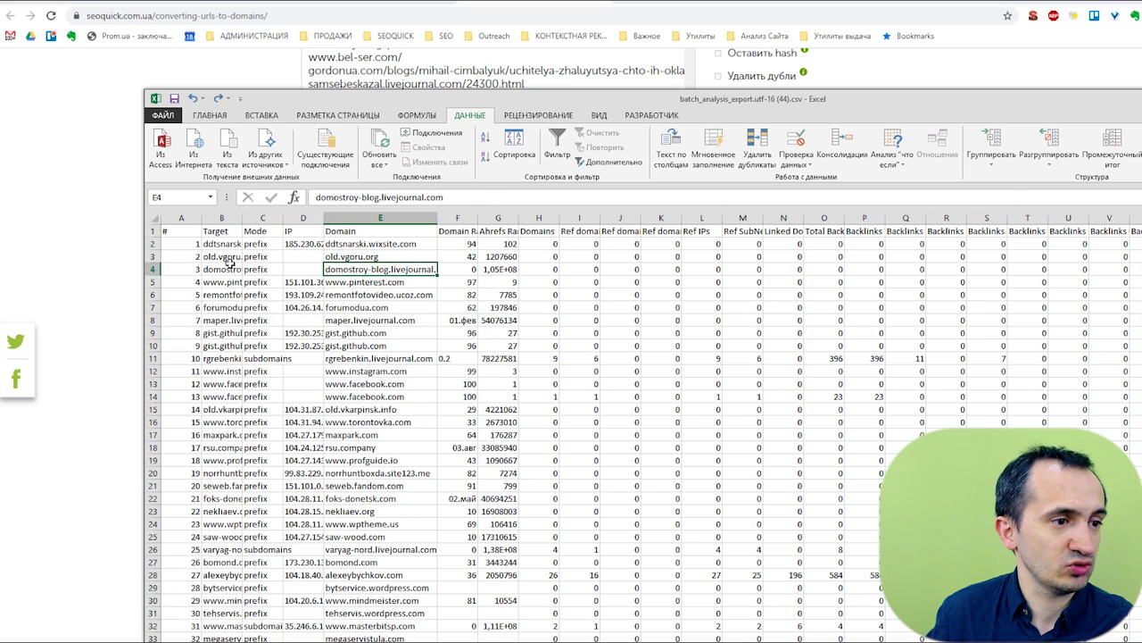
{"action": "left_click", "coordinate": [228, 268]}
{"action": "key", "text": "ctrl+c"}
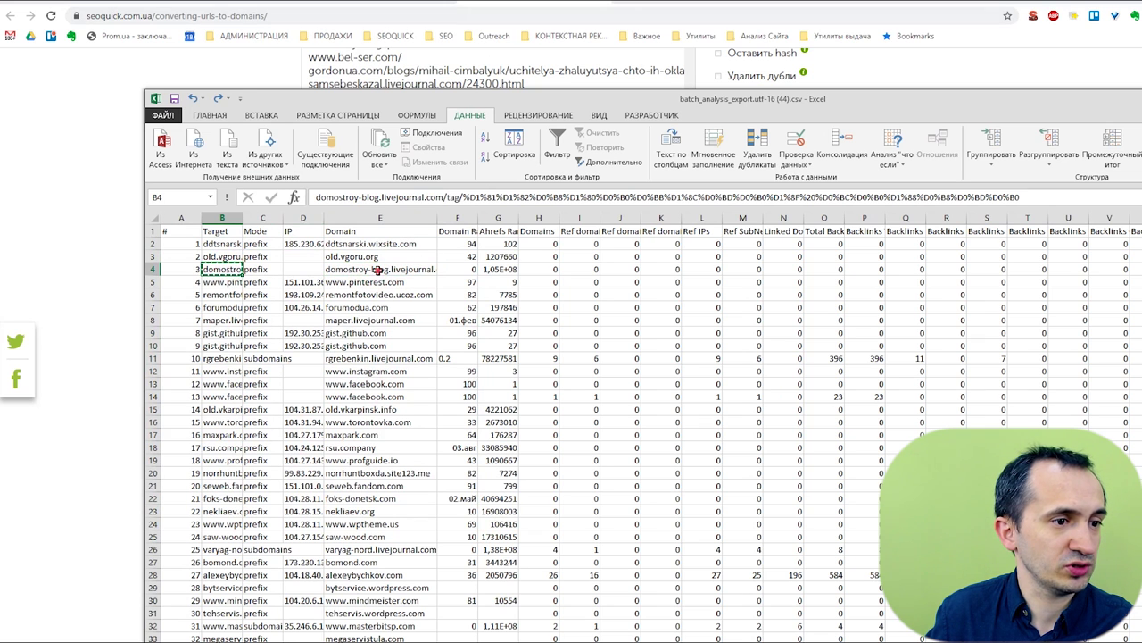
{"action": "left_click", "coordinate": [378, 269]}
{"action": "left_click", "coordinate": [298, 15]}
{"action": "type", "text": "ыы"}
{"action": "key", "text": "BackSpace"}
{"action": "key", "text": "BackSpace"}
{"action": "key", "text": "ctrl+v"}
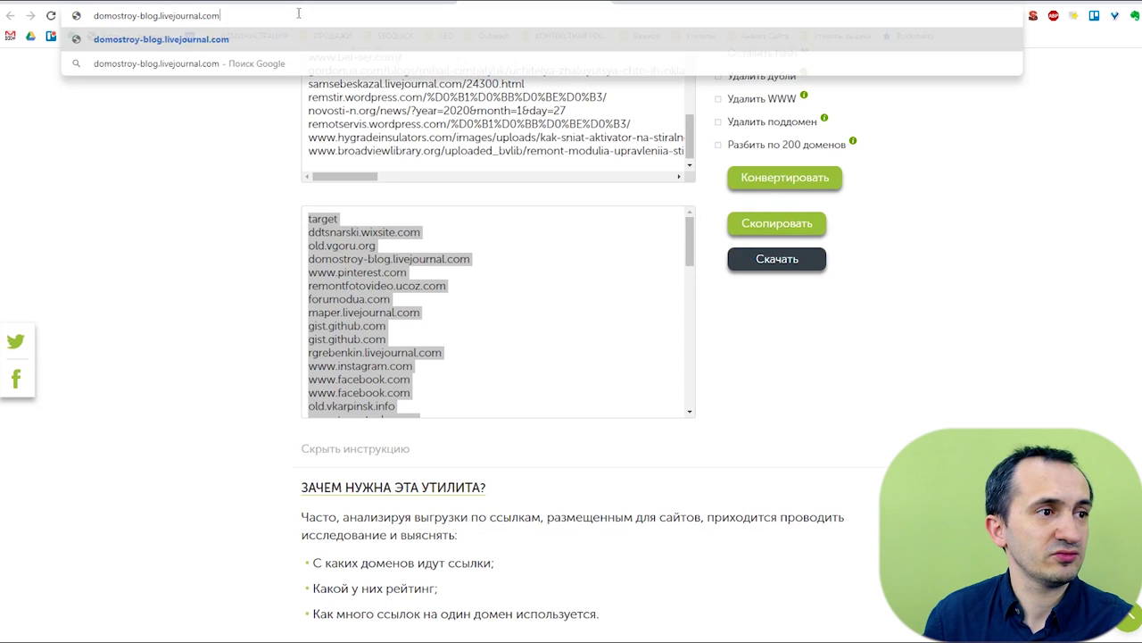
{"action": "key", "text": "Return"}
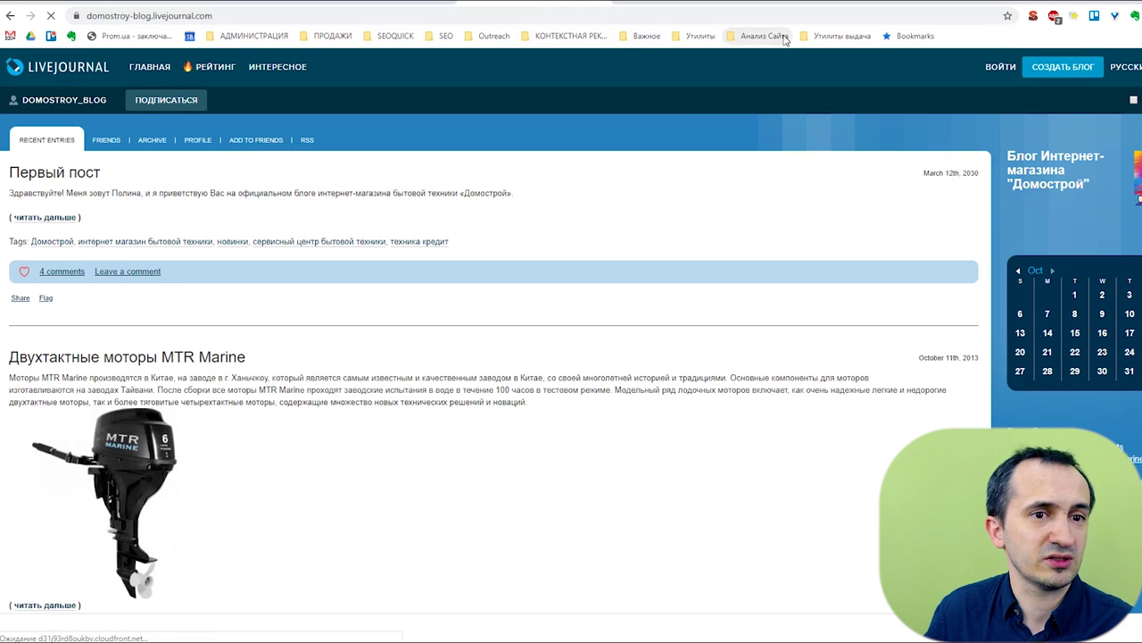
{"action": "left_click", "coordinate": [839, 35]}
{"action": "mouse_move", "coordinate": [745, 31]}
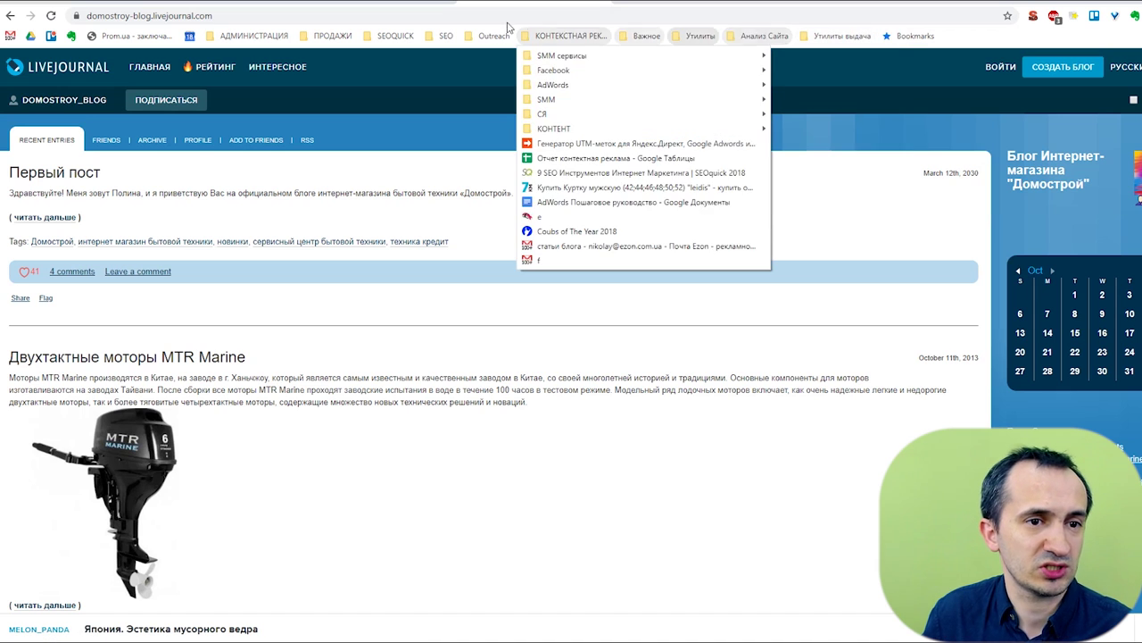
Compare the livejournal.com part of the blog's address with the neighbouring entries in the worksheet's Domain column.
{"action": "key", "text": "alt+Tab"}
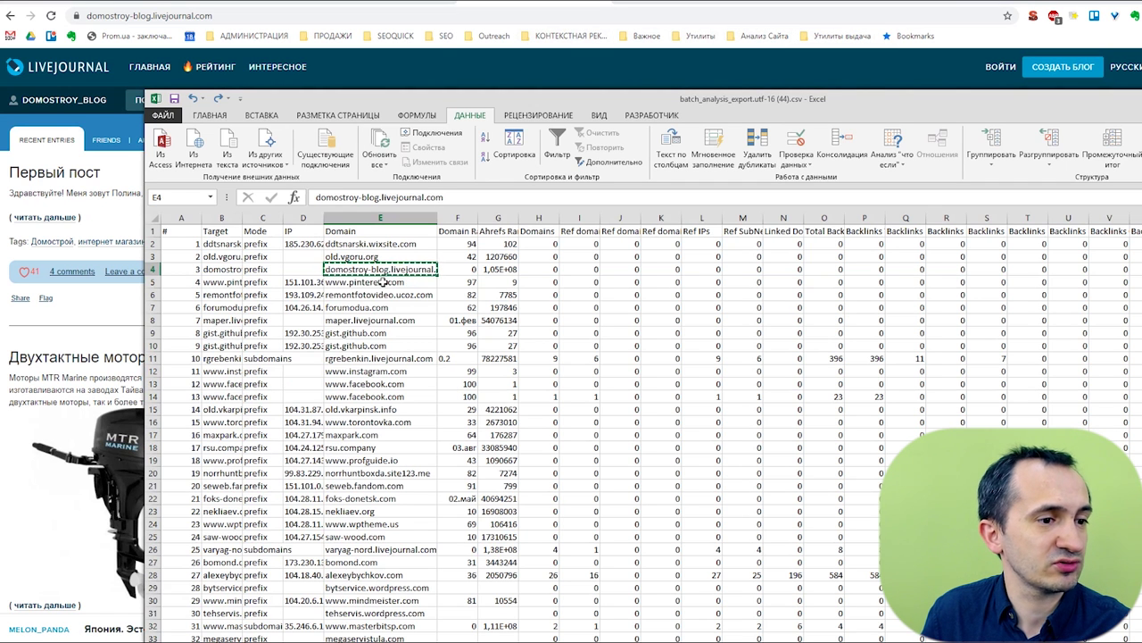
{"action": "left_click", "coordinate": [384, 282]}
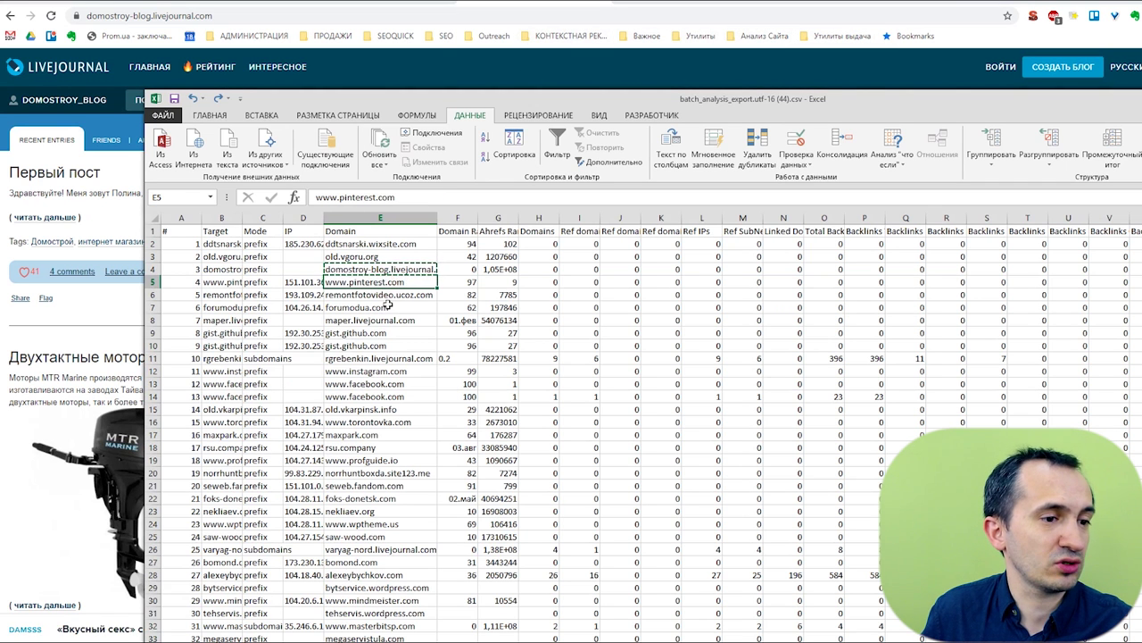
{"action": "left_click", "coordinate": [403, 296]}
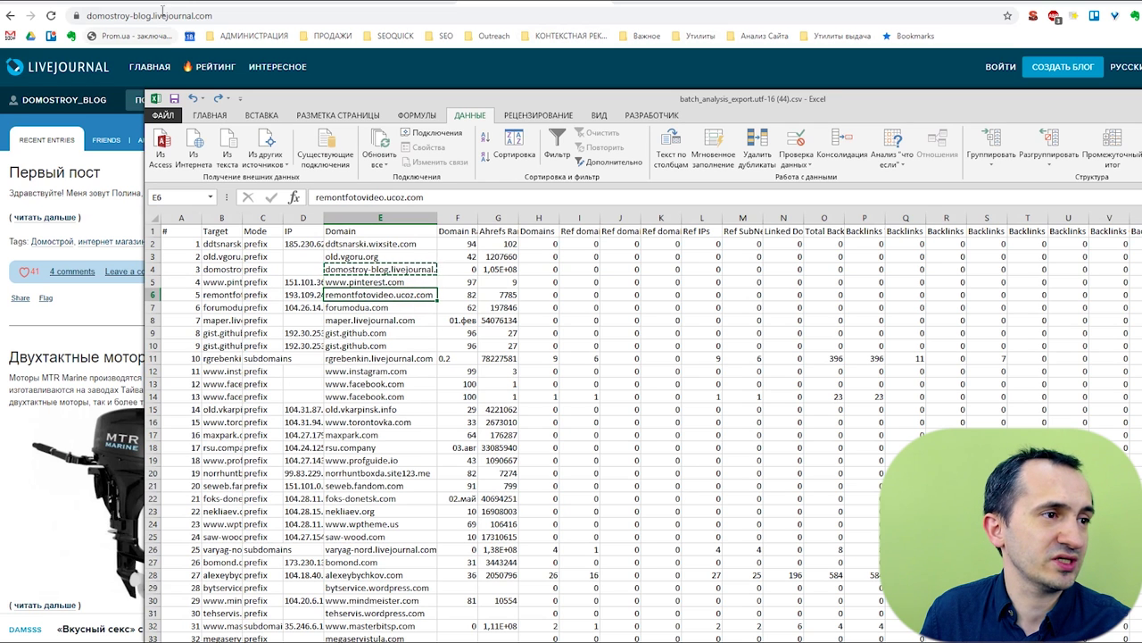
{"action": "left_click_drag", "start_coordinate": [154, 15], "coordinate": [248, 15]}
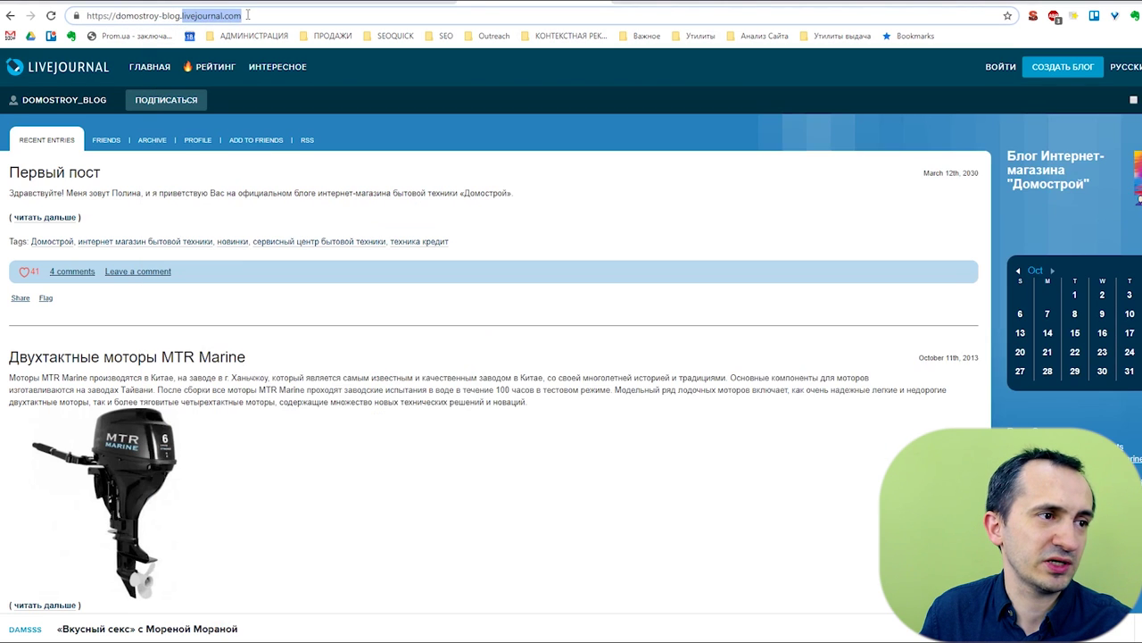
{"action": "key", "text": "alt+Tab"}
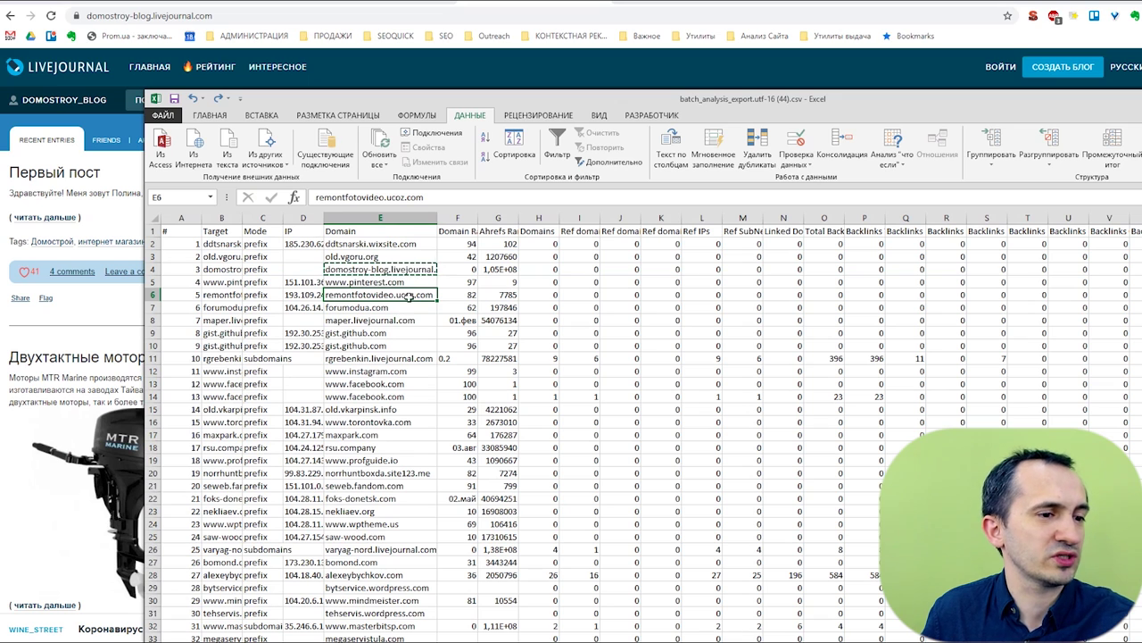
{"action": "left_click", "coordinate": [395, 309]}
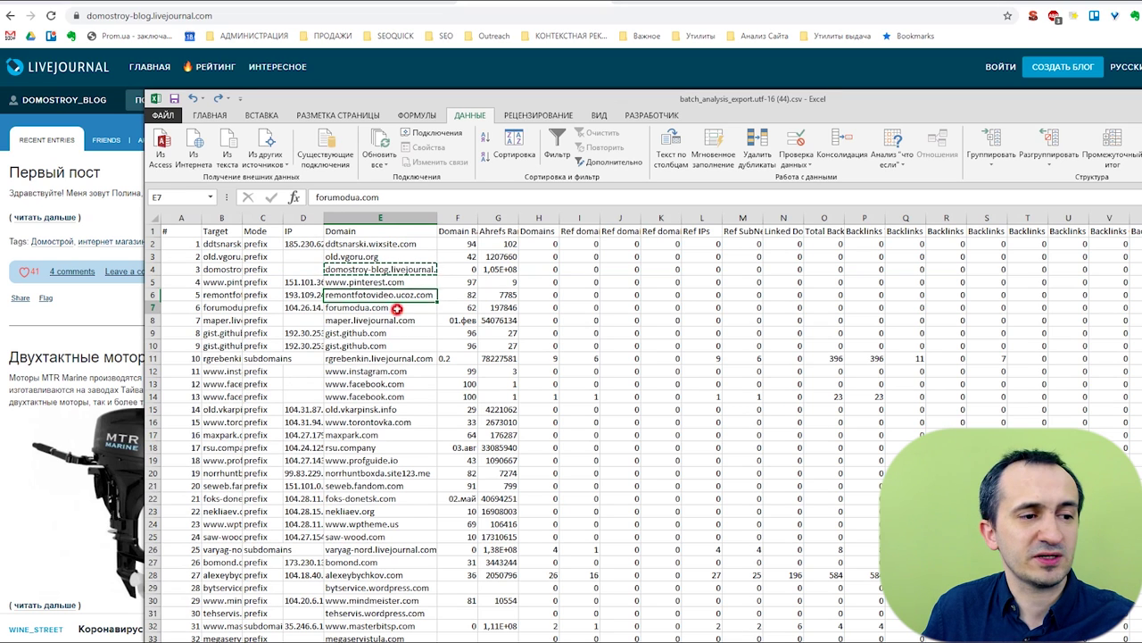
{"action": "left_click", "coordinate": [407, 256]}
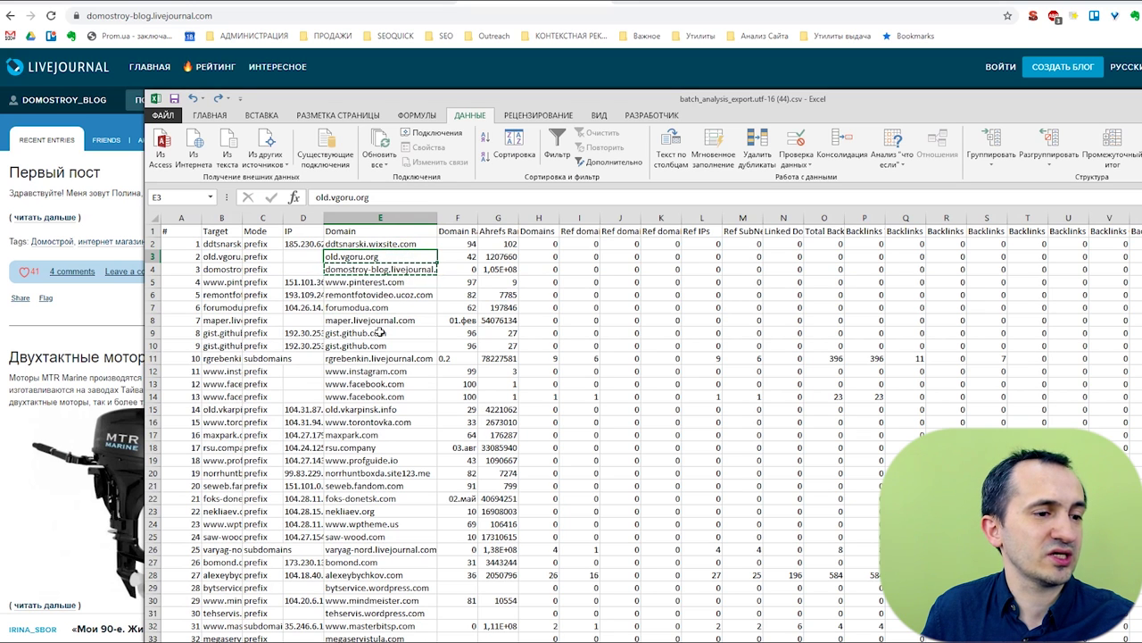
Copy the domain forumodua.com from cell E7 and open the forum's home page in the browser.
{"action": "left_click", "coordinate": [390, 319]}
{"action": "left_click", "coordinate": [392, 307]}
{"action": "key", "text": "ctrl+c"}
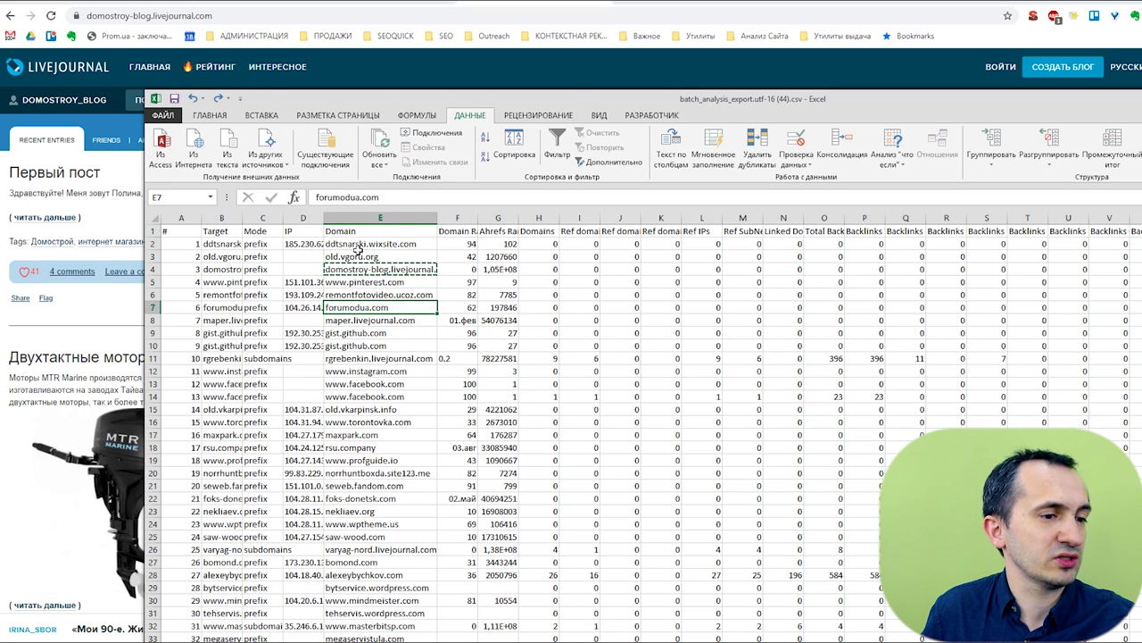
{"action": "left_click", "coordinate": [220, 15]}
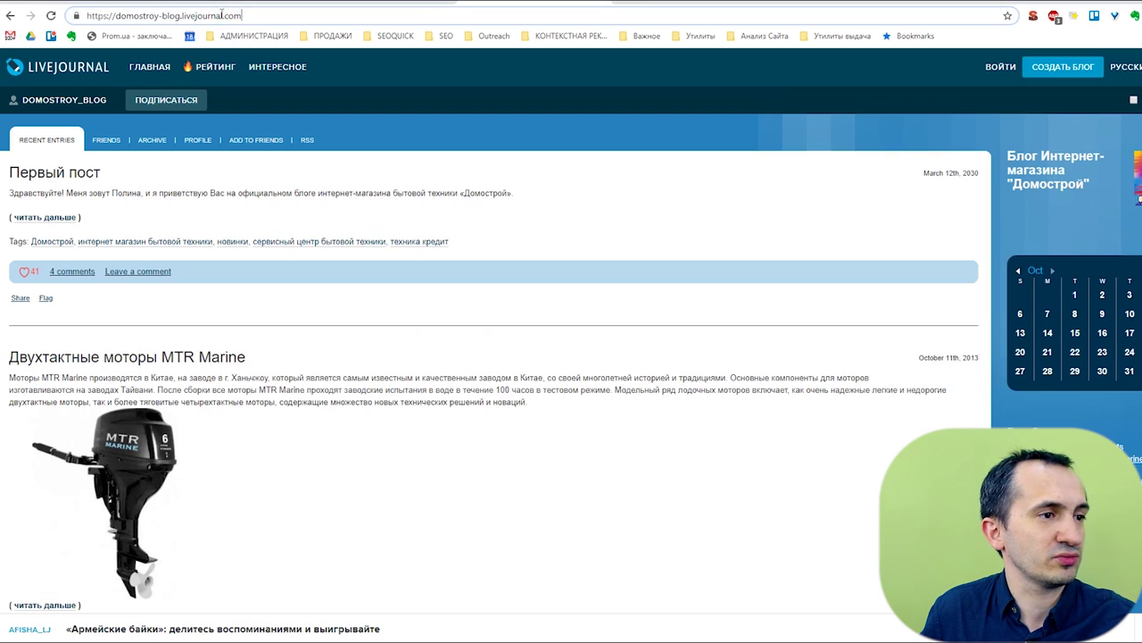
{"action": "key", "text": "ctrl+v"}
{"action": "key", "text": "Return"}
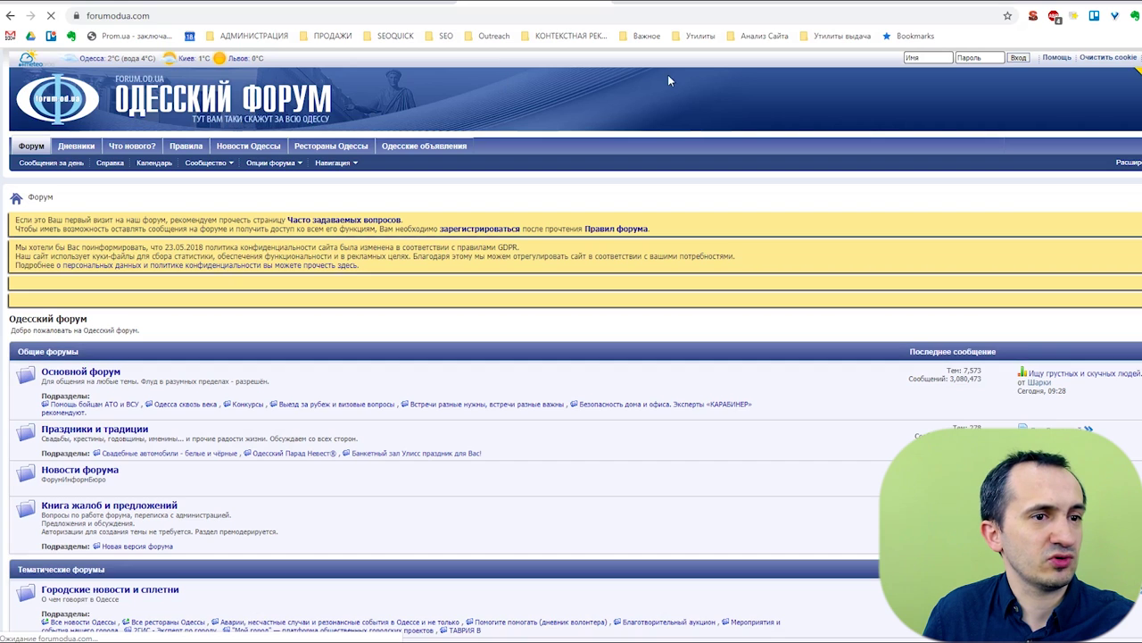
Open the SimilarWeb page for forumodua.com and return to the forum.
{"action": "left_click", "coordinate": [701, 35]}
{"action": "left_click", "coordinate": [764, 36]}
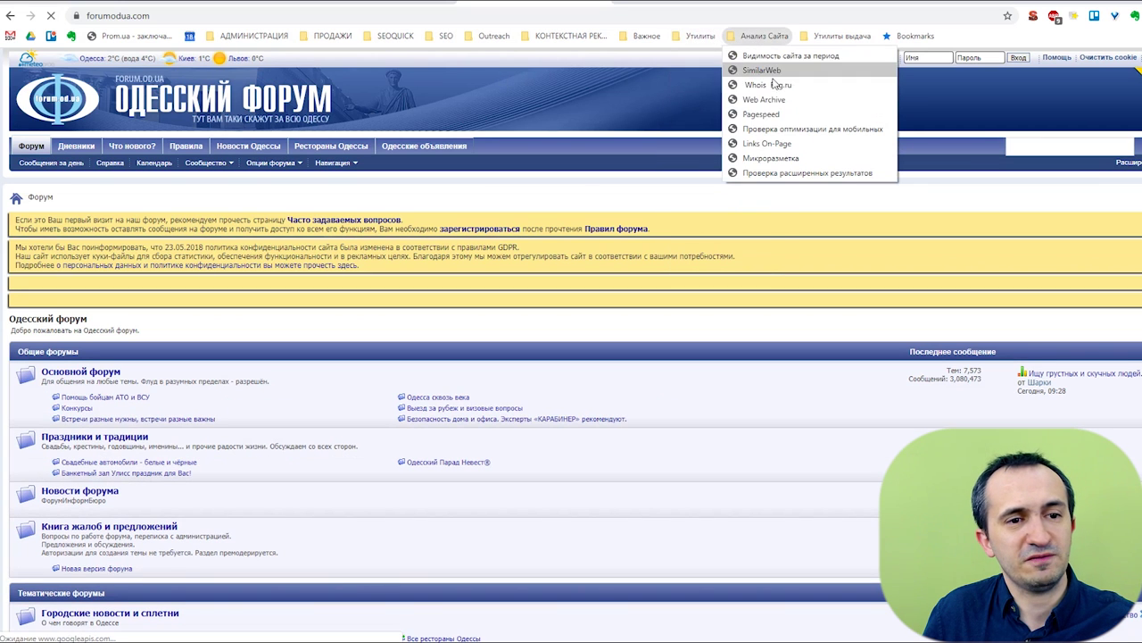
{"action": "left_click", "coordinate": [791, 71]}
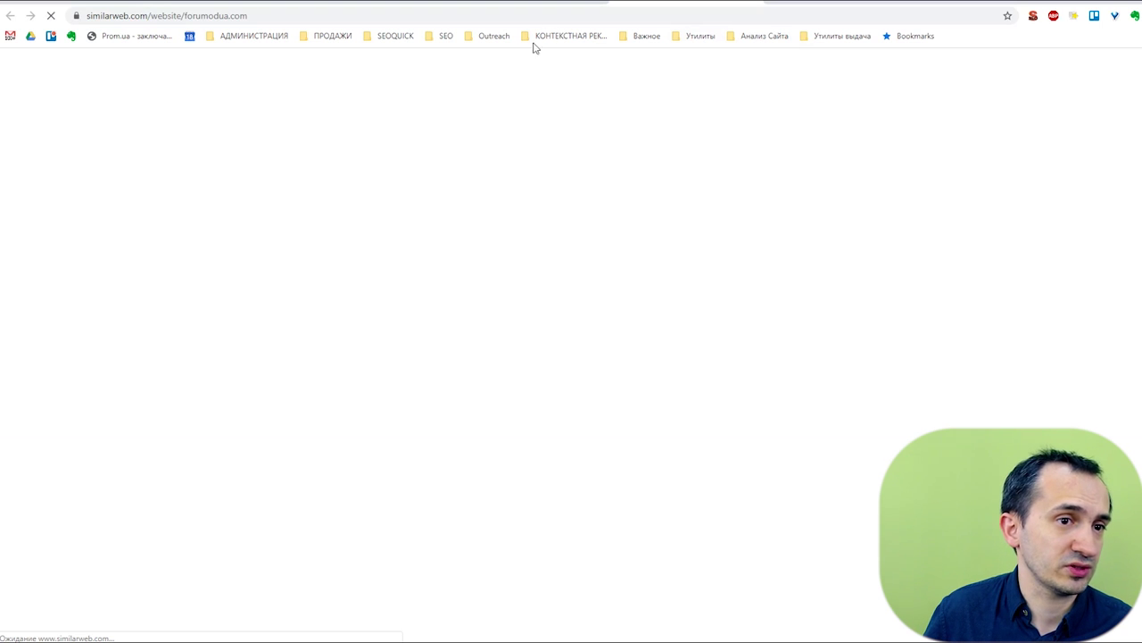
{"action": "key", "text": "alt+Left"}
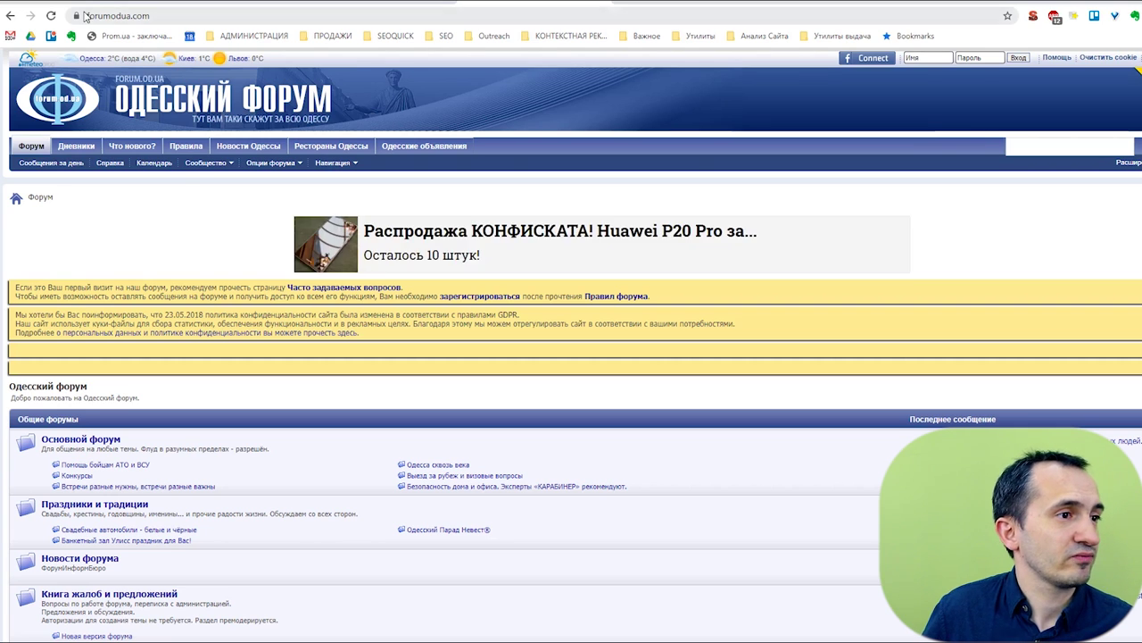
Switch to Miralinks, look through all articles and the "Мертвые" ссылки list, and return to all articles.
{"action": "left_click", "coordinate": [74, 3]}
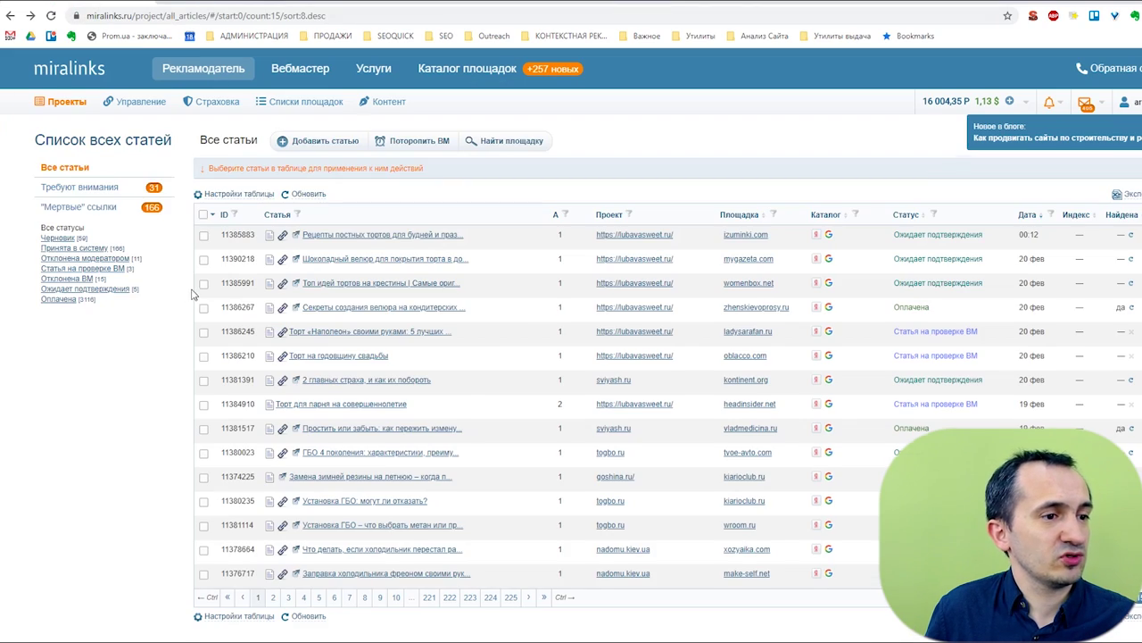
{"action": "scroll", "coordinate": [200, 293], "scroll_direction": "down", "scroll_amount": 2}
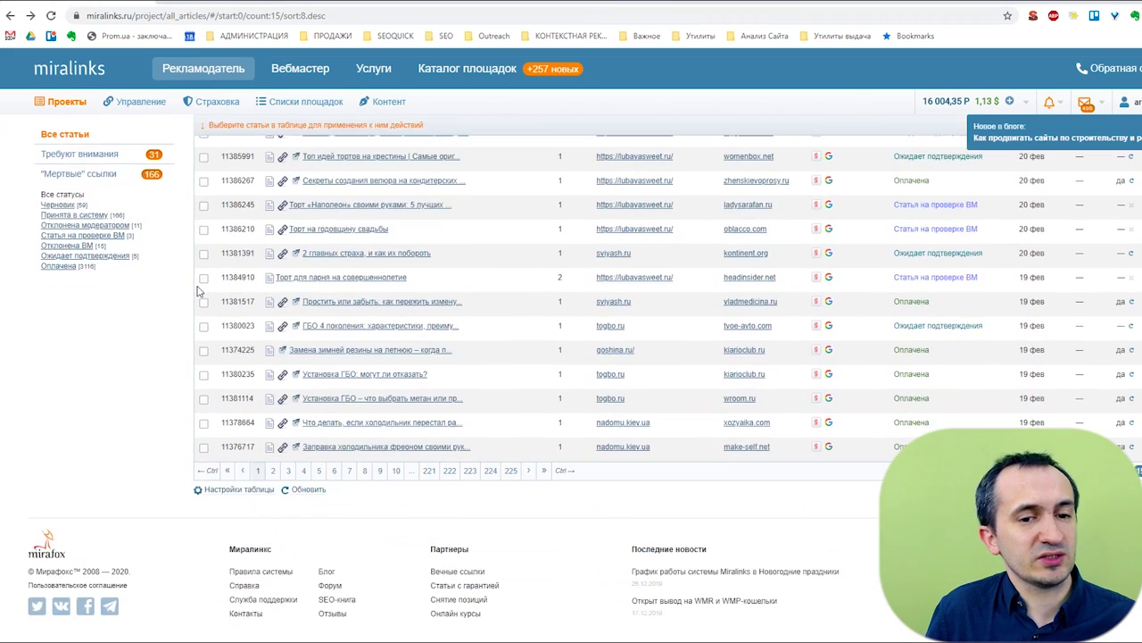
{"action": "scroll", "coordinate": [200, 293], "scroll_direction": "up", "scroll_amount": 2}
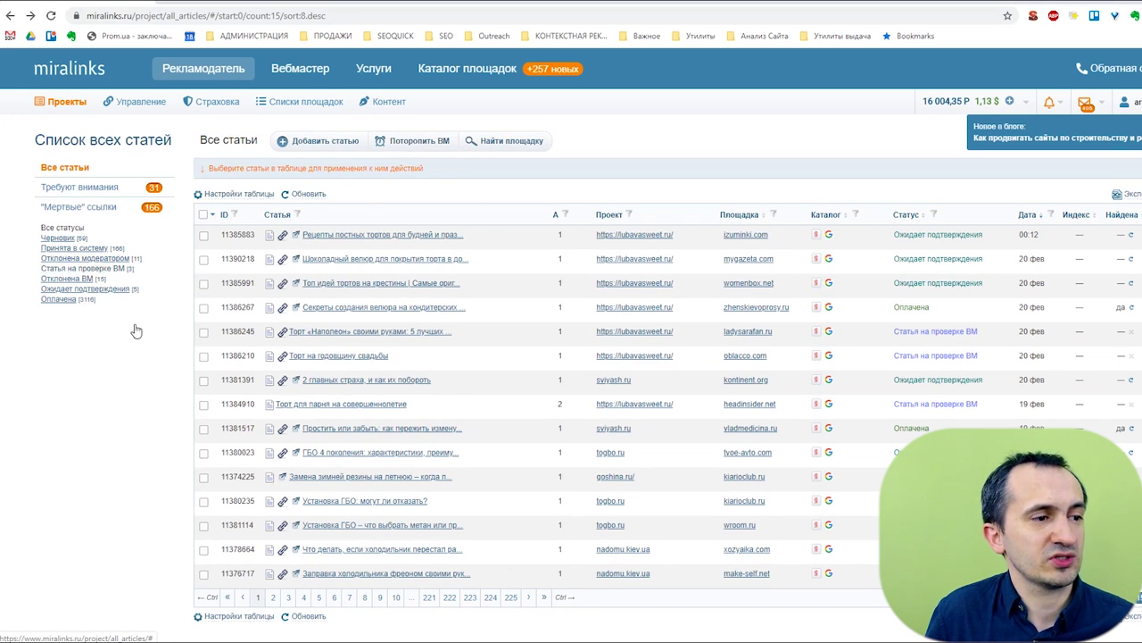
{"action": "left_click", "coordinate": [73, 209]}
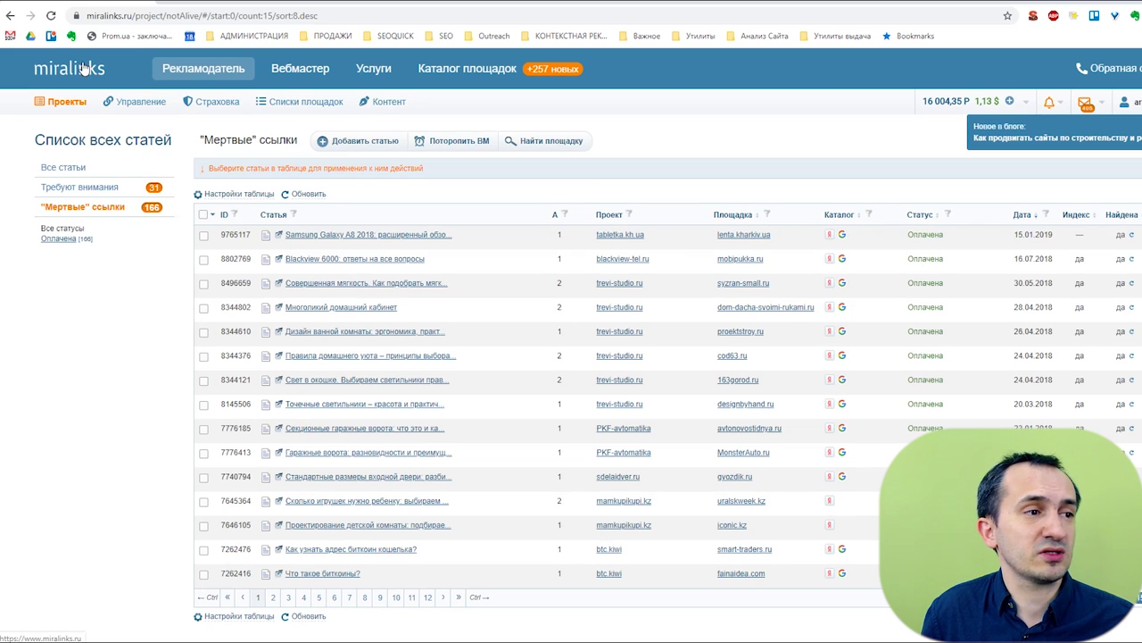
{"action": "left_click", "coordinate": [11, 16]}
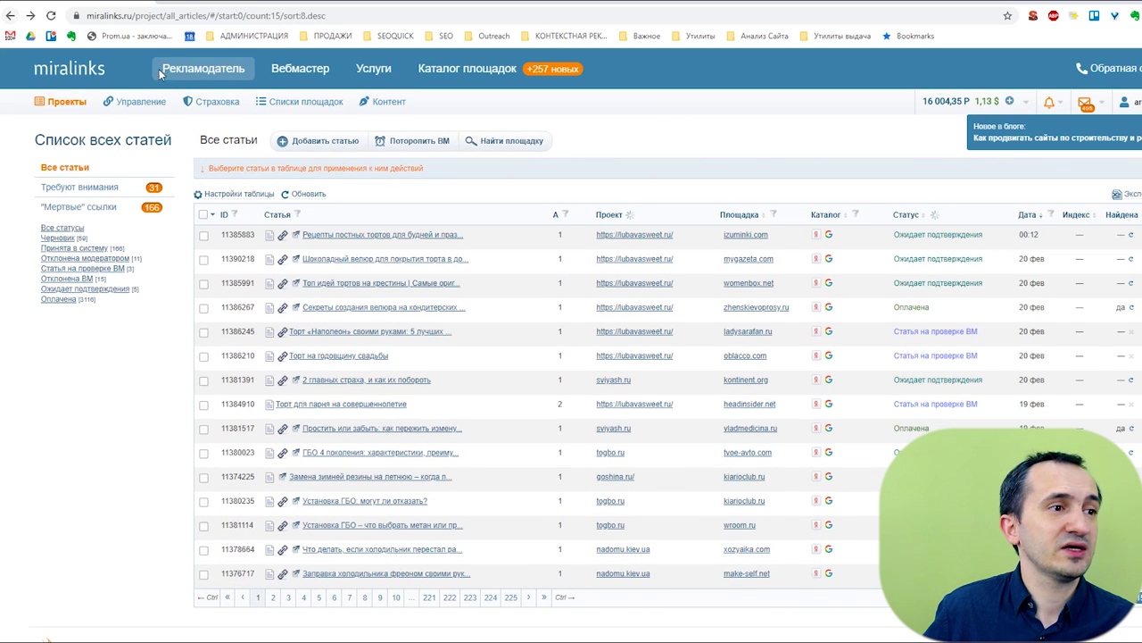
Go back from the Ahrefs dashboard to SEOquick's work-in-miralinks article and select the page's address.
{"action": "left_click", "coordinate": [182, 2]}
{"action": "left_click", "coordinate": [11, 16]}
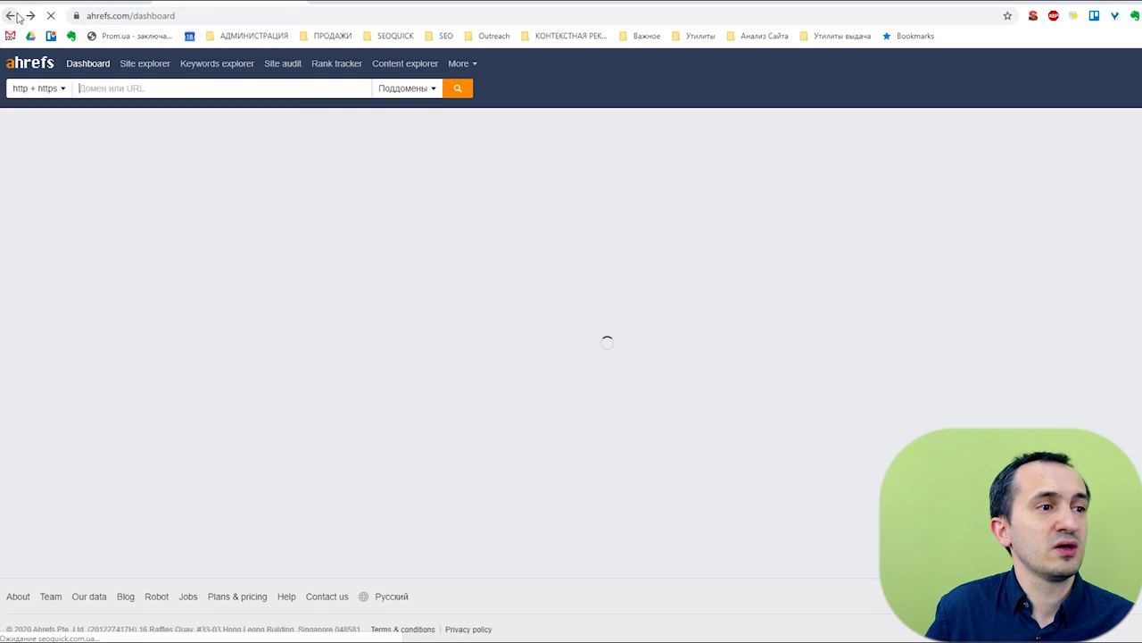
{"action": "left_click", "coordinate": [11, 17]}
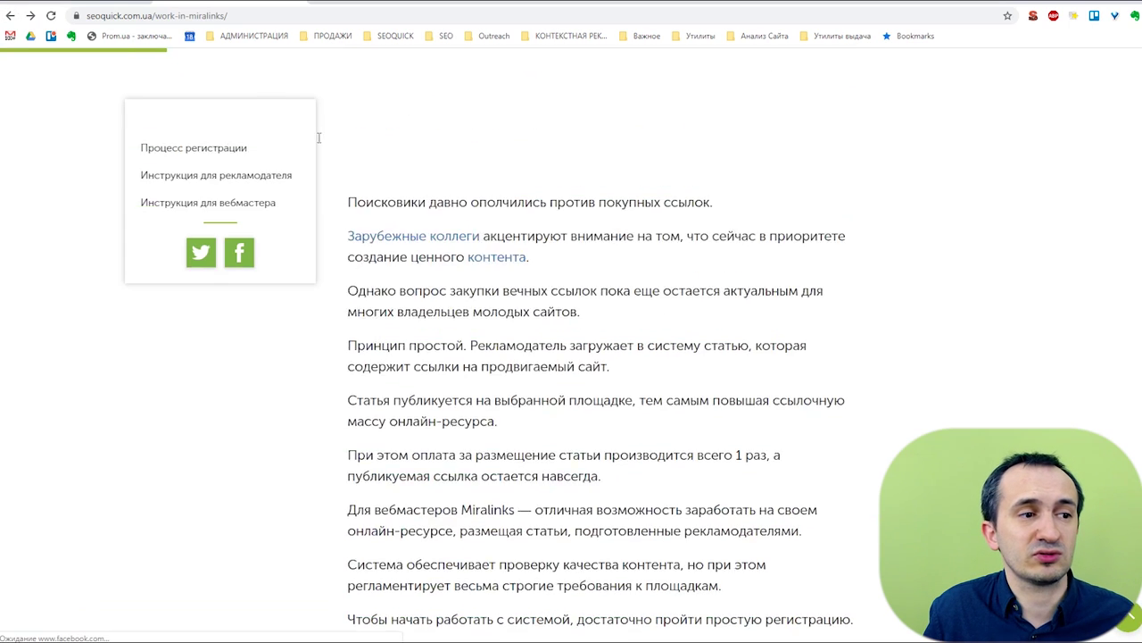
{"action": "left_click", "coordinate": [127, 15]}
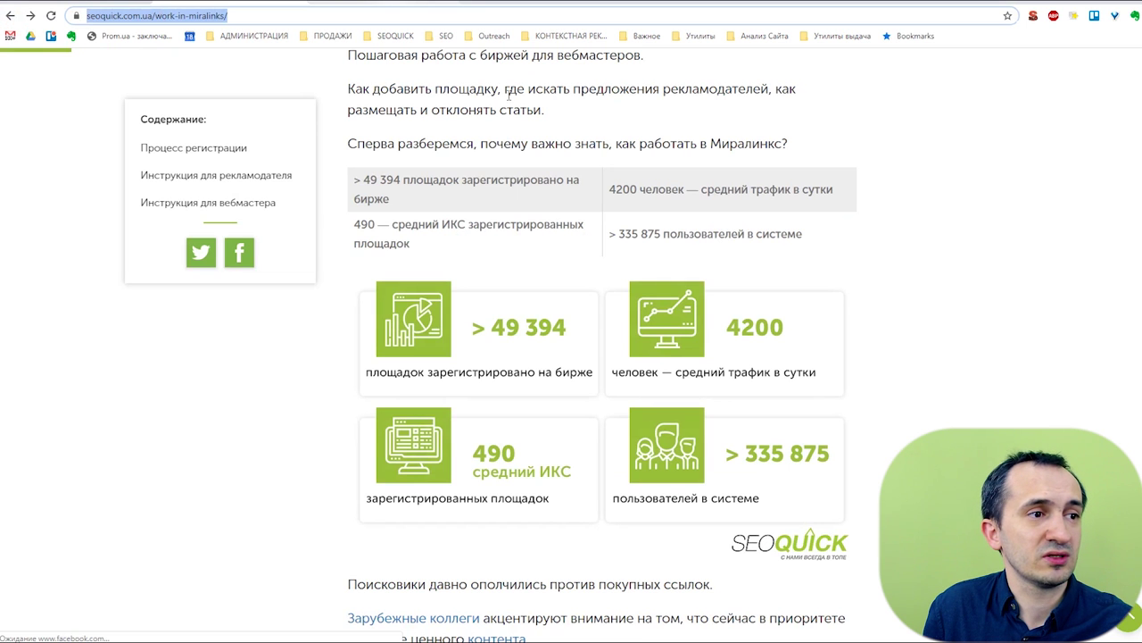
Go back from the Miralinks article to SEOquick's blog page and go to ahrefs.com.
{"action": "key", "text": "alt+Left"}
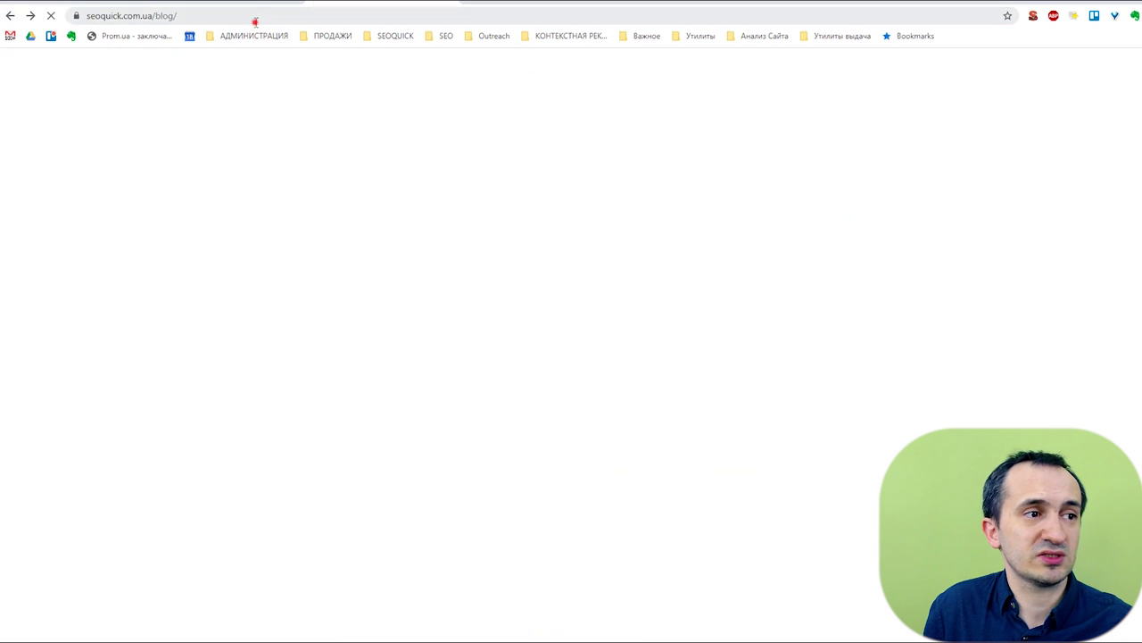
{"action": "left_click", "coordinate": [255, 16]}
{"action": "type", "text": "ahrefs.com"}
{"action": "key", "text": "Return"}
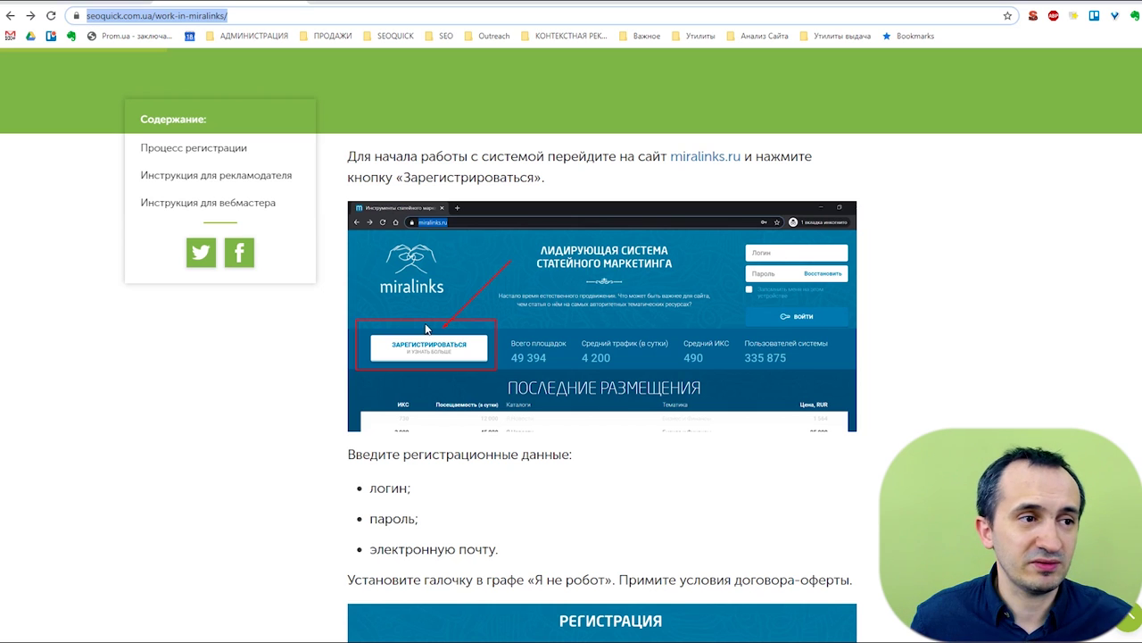
Switch to the SimilarWeb page for forumodua.com, dismiss the notification request and review the forum's ranks, total visits and engagement.
{"action": "left_click", "coordinate": [650, 6]}
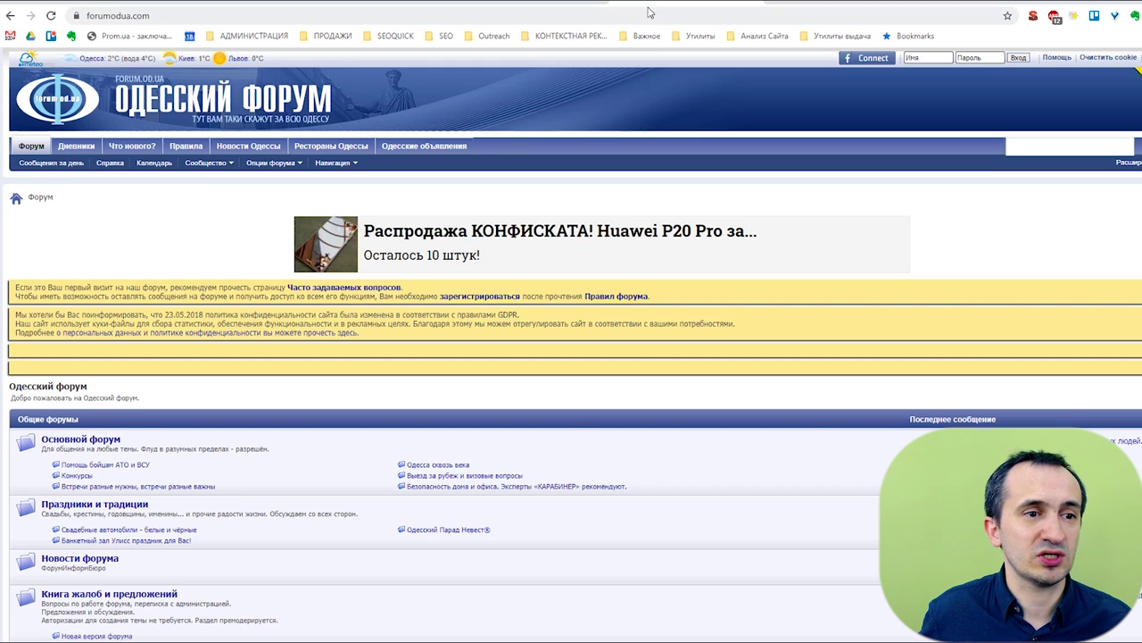
{"action": "left_click", "coordinate": [785, 5]}
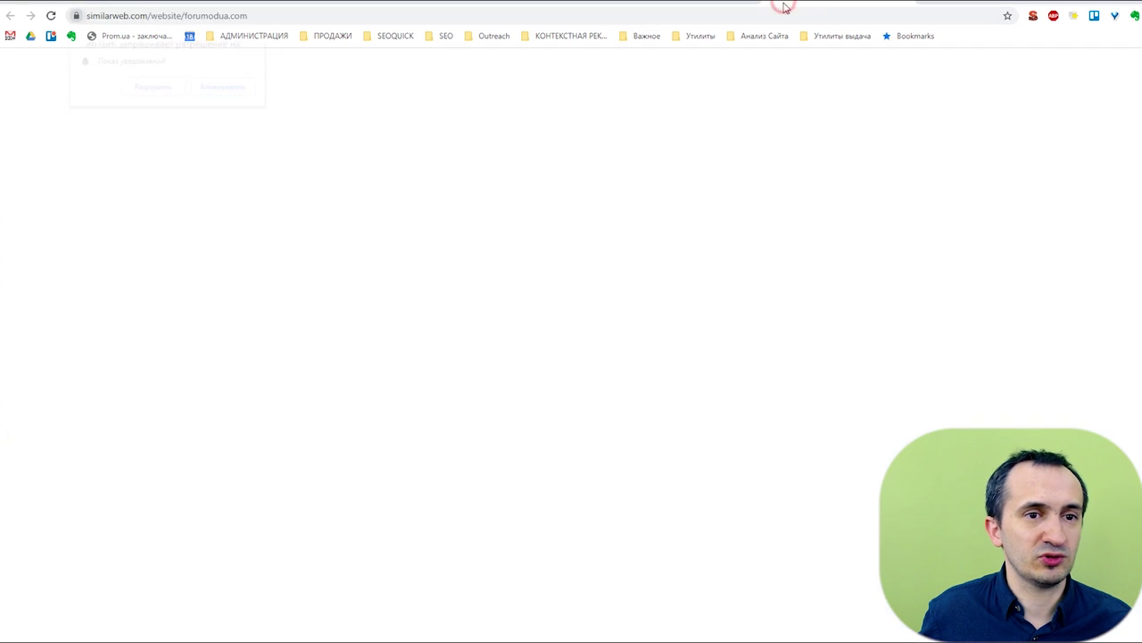
{"action": "left_click", "coordinate": [256, 40]}
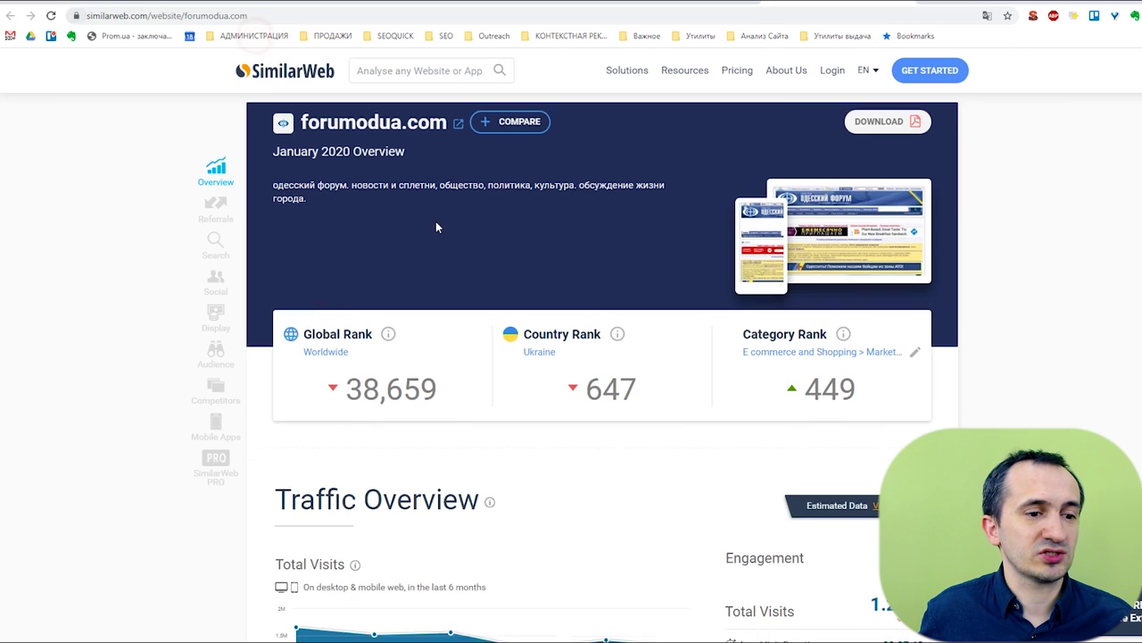
{"action": "scroll", "coordinate": [436, 220], "scroll_direction": "down", "scroll_amount": 9}
{"action": "scroll", "coordinate": [536, 268], "scroll_direction": "up", "scroll_amount": 4}
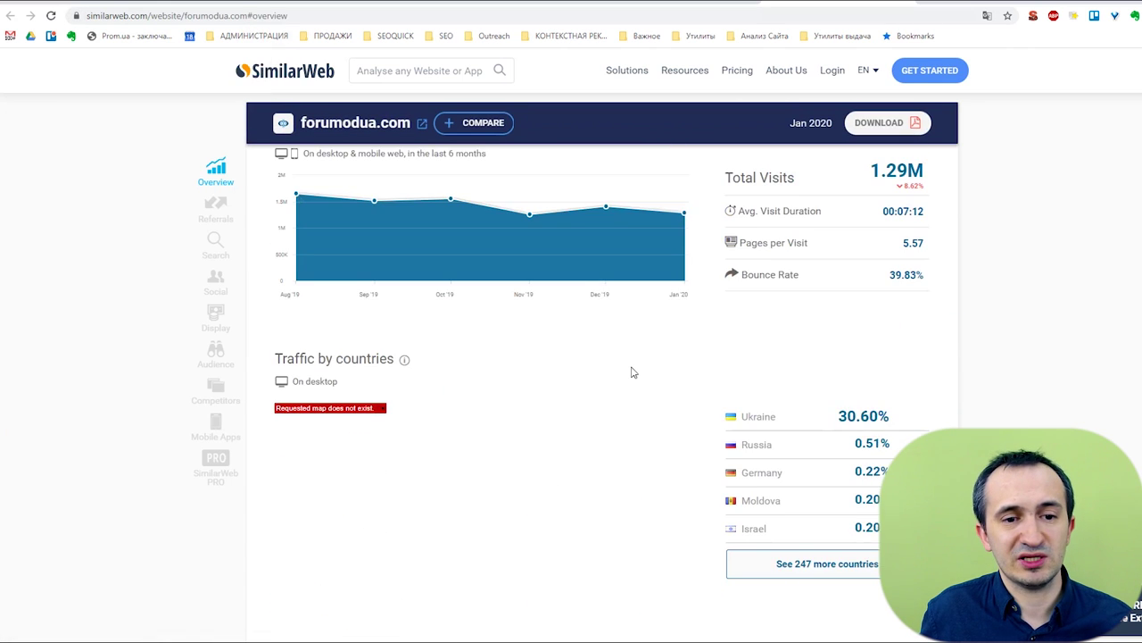
Examine forumodua.com's traffic sources, referrals and social traffic in SimilarWeb, and return to the forum's home page.
{"action": "scroll", "coordinate": [633, 375], "scroll_direction": "down", "scroll_amount": 5}
{"action": "scroll", "coordinate": [546, 383], "scroll_direction": "down", "scroll_amount": 10}
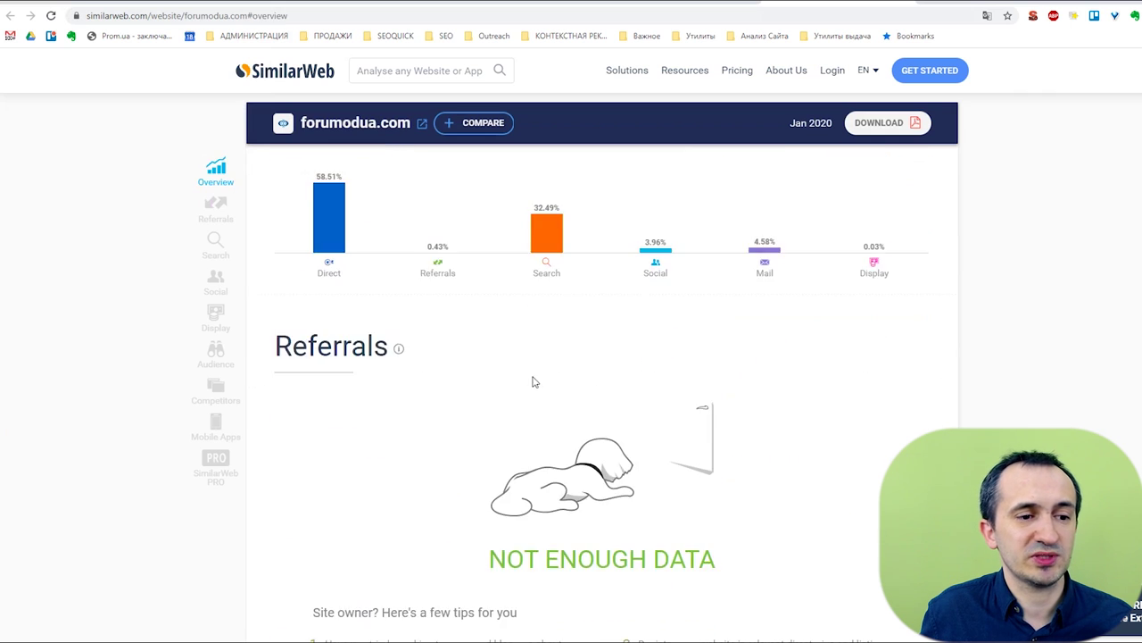
{"action": "scroll", "coordinate": [380, 385], "scroll_direction": "down", "scroll_amount": 10}
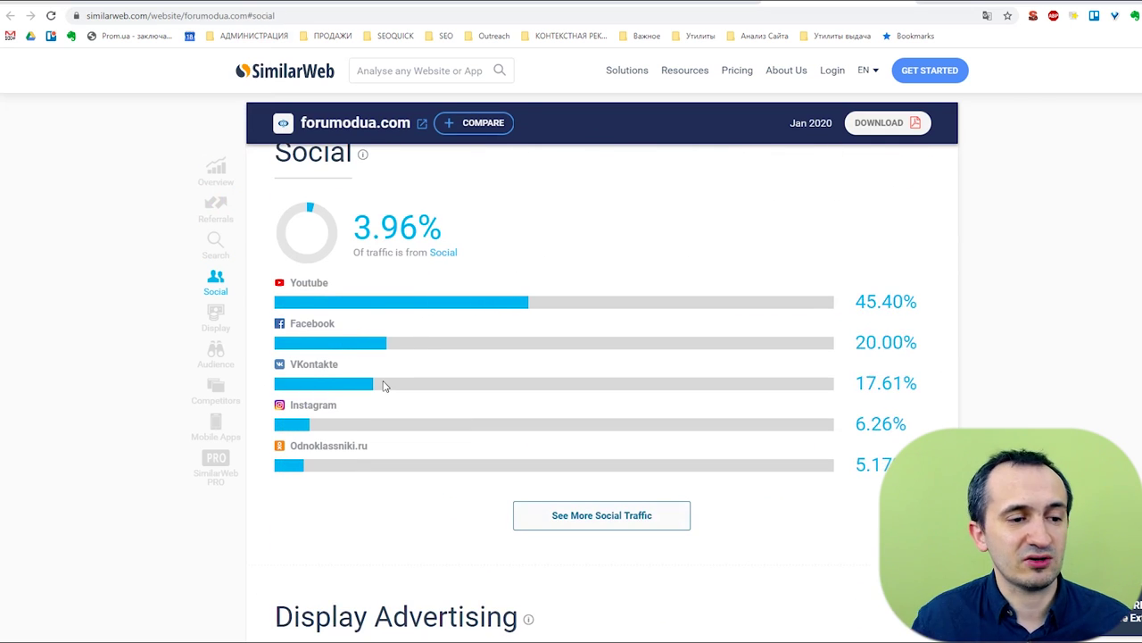
{"action": "scroll", "coordinate": [446, 357], "scroll_direction": "up", "scroll_amount": 20}
{"action": "scroll", "coordinate": [446, 350], "scroll_direction": "up", "scroll_amount": 8}
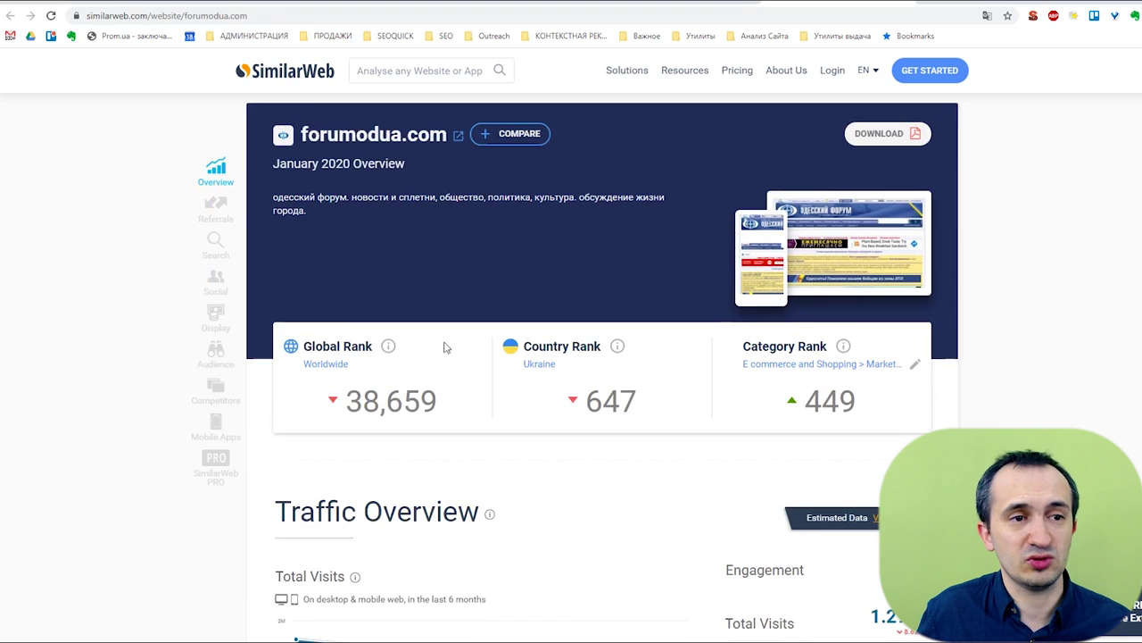
{"action": "left_click", "coordinate": [726, 5]}
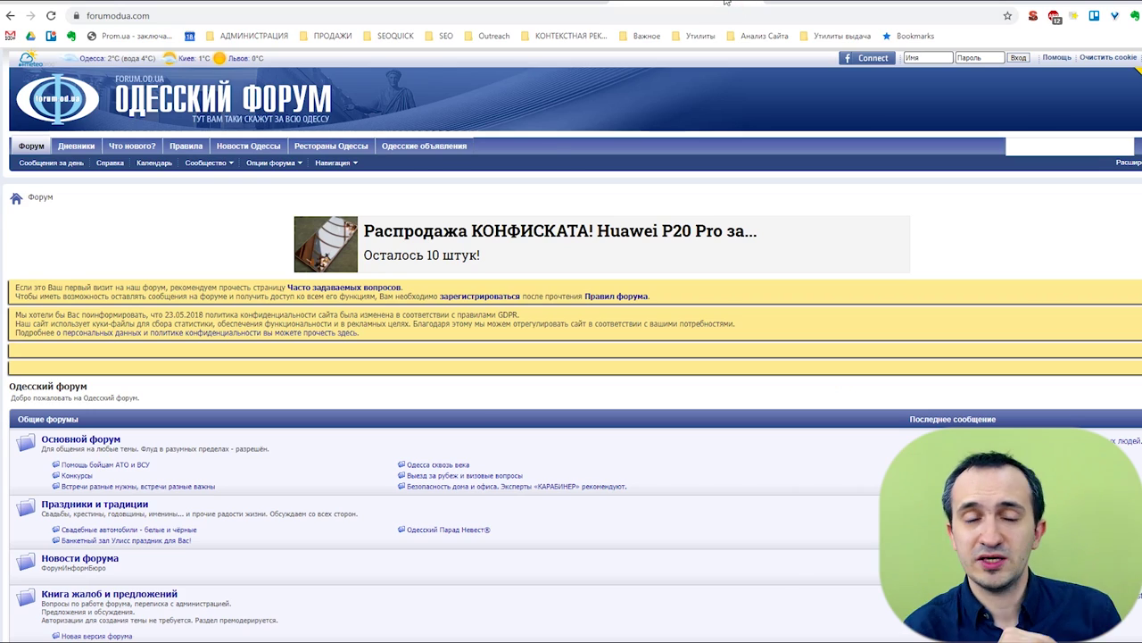